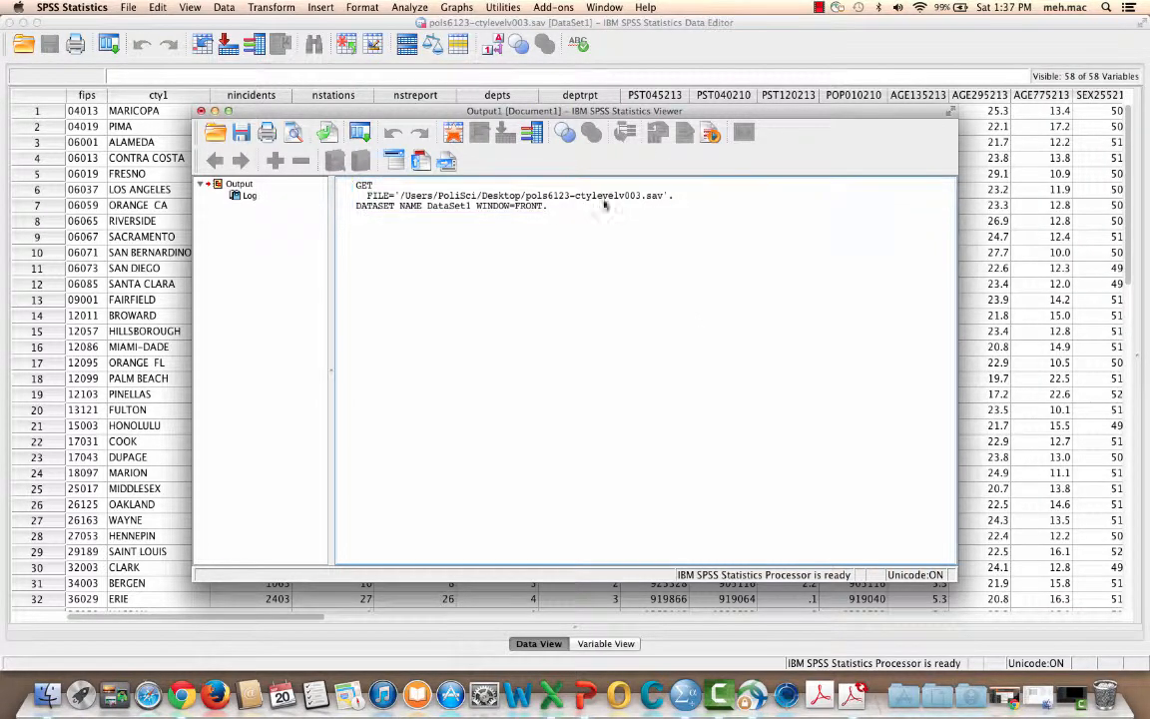
- Start saving the output document and choose the Desktop folder as its location
{"action": "left_click", "coordinate": [455, 206]}
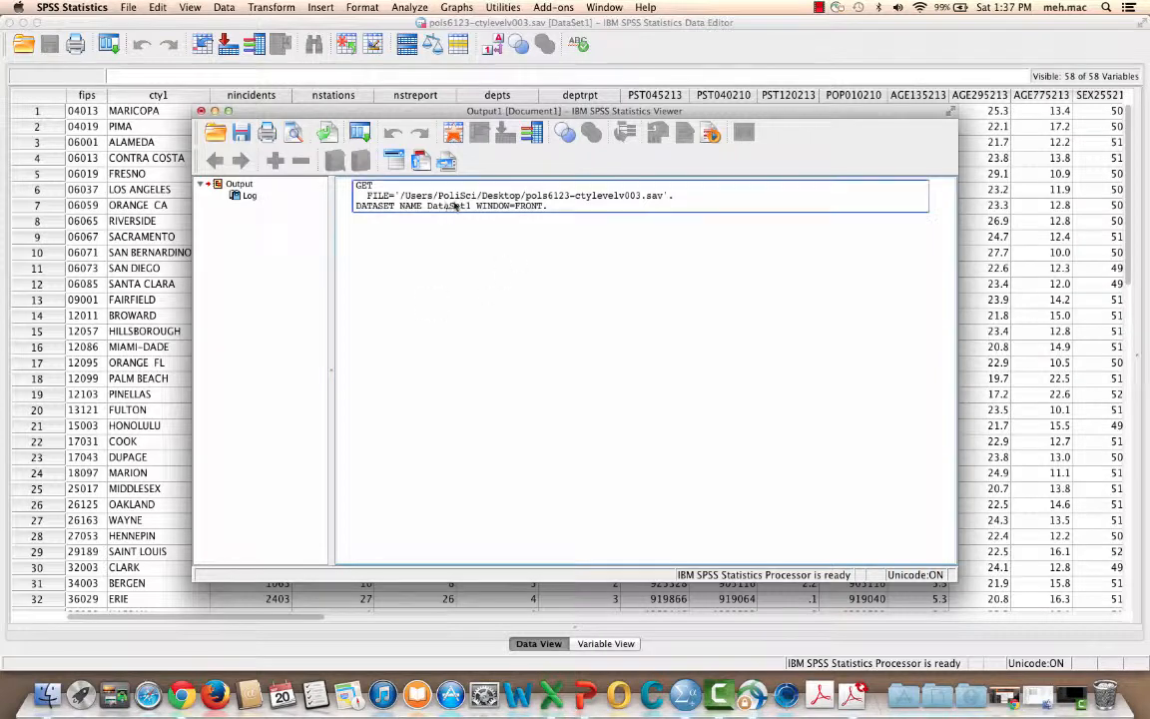
{"action": "left_click", "coordinate": [240, 136]}
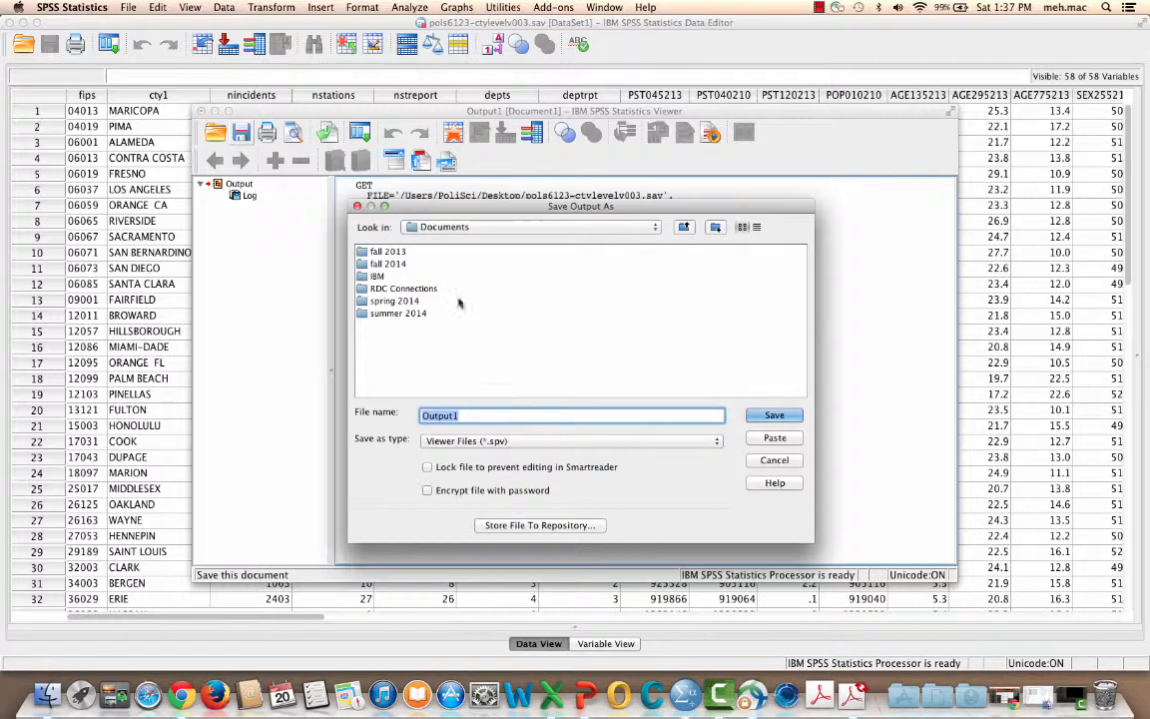
{"action": "left_click", "coordinate": [684, 227]}
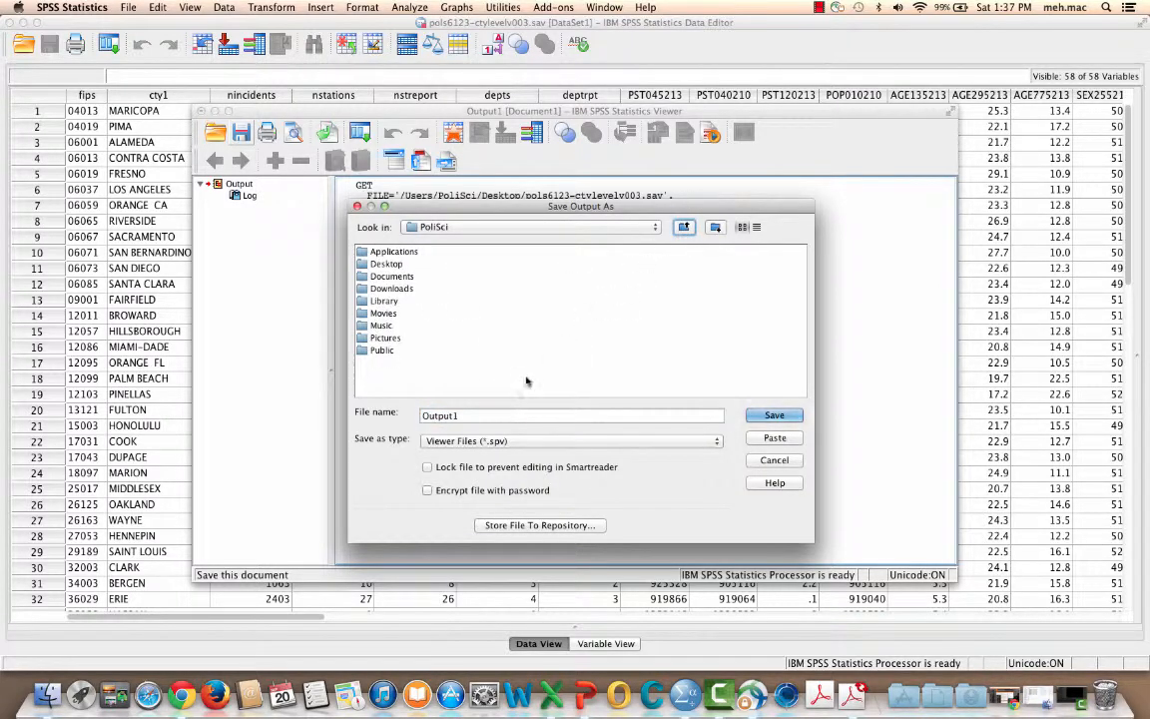
{"action": "left_click", "coordinate": [392, 264]}
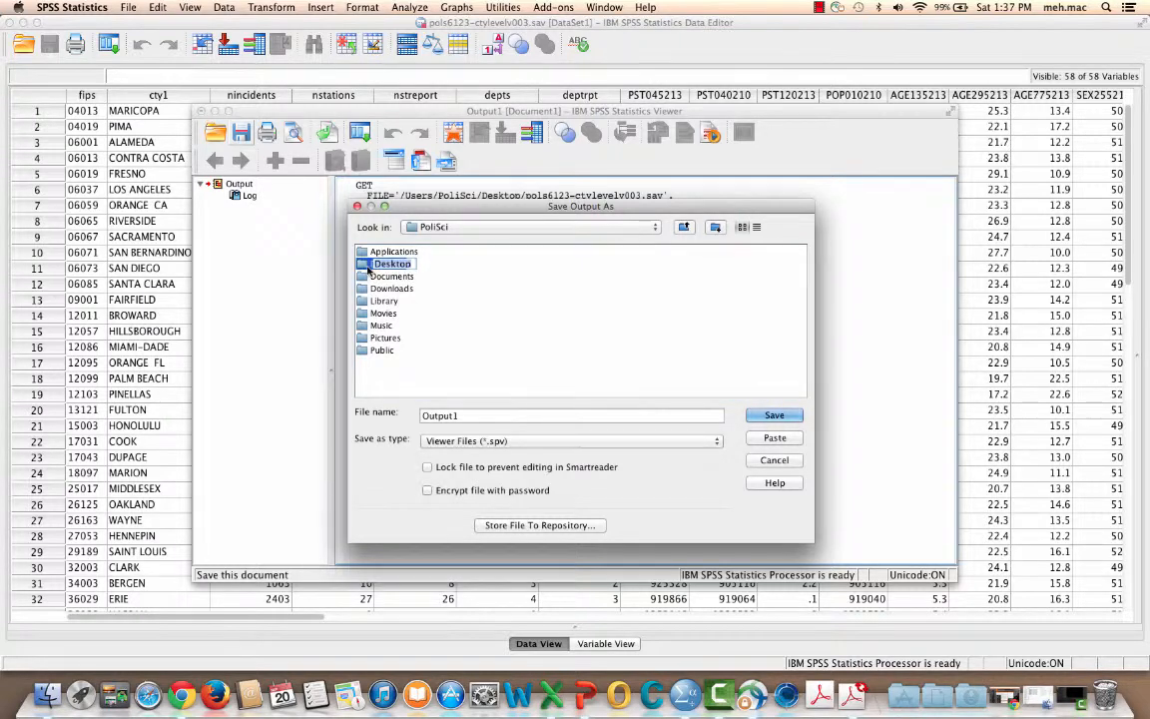
{"action": "double_click", "coordinate": [368, 264]}
- Save the output as a viewer file named pols6123-project1figures and minimize the output window
{"action": "left_click", "coordinate": [501, 418]}
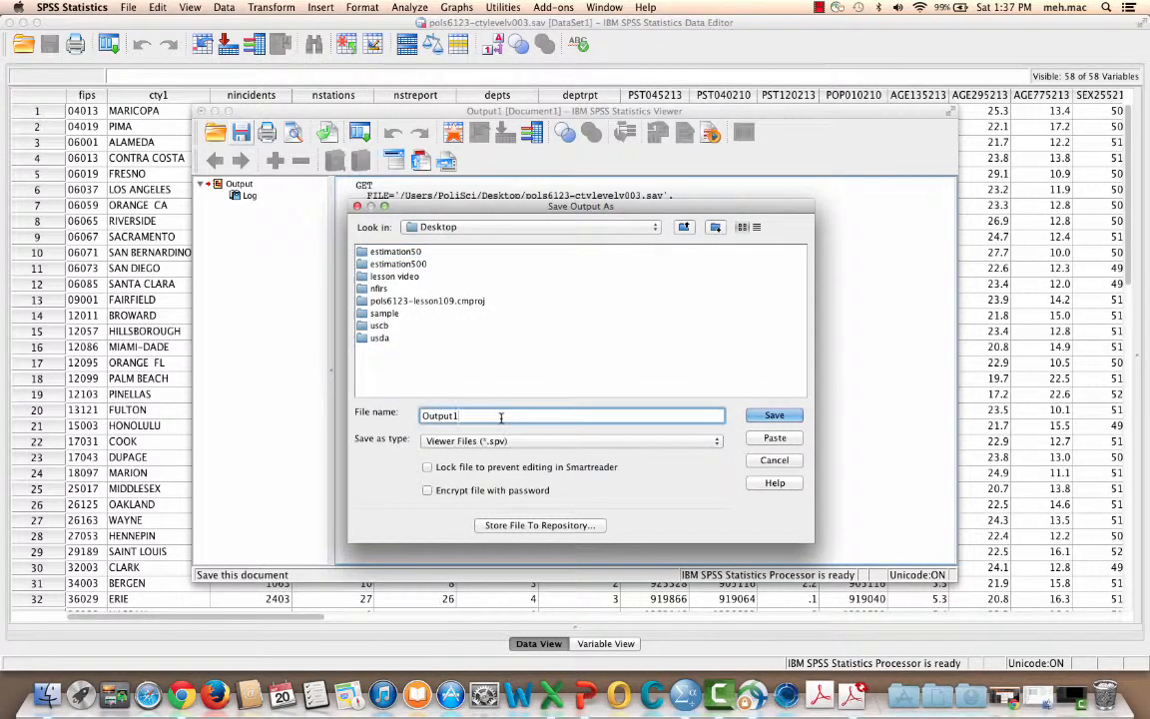
{"action": "key", "text": "BackSpace"}
{"action": "key", "text": "BackSpace"}
{"action": "key", "text": "BackSpace"}
{"action": "key", "text": "BackSpace"}
{"action": "key", "text": "BackSpace"}
{"action": "key", "text": "BackSpace"}
{"action": "type", "text": "pols"}
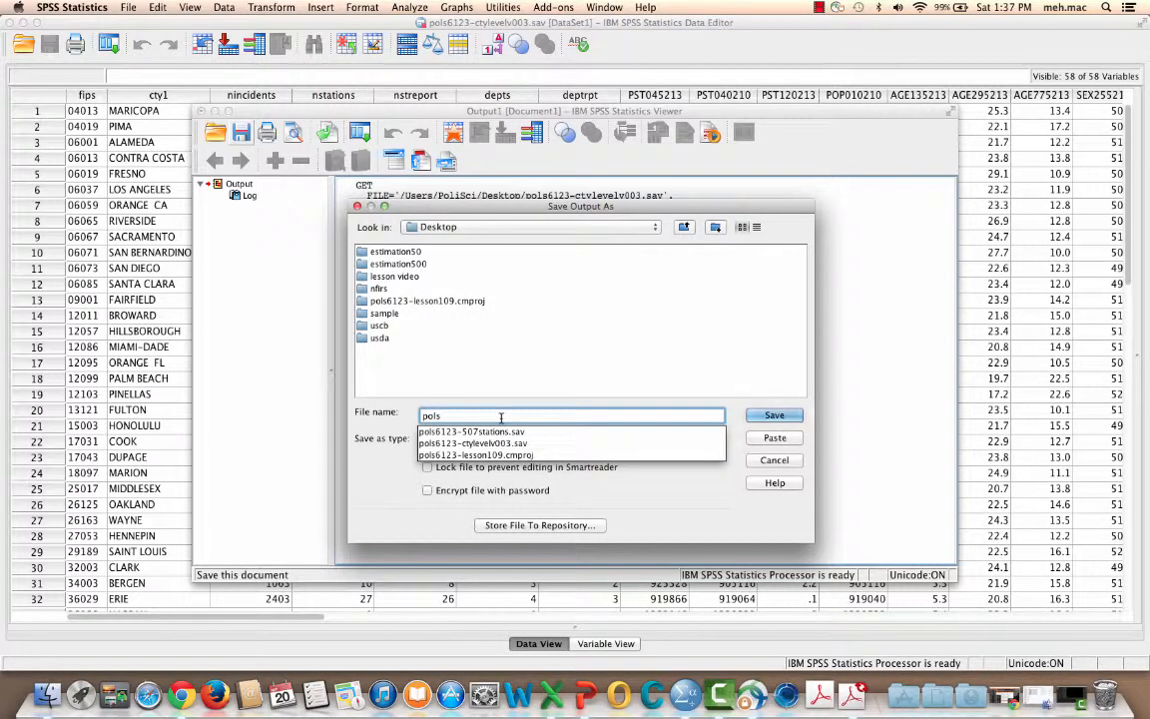
{"action": "type", "text": "6123-projec"}
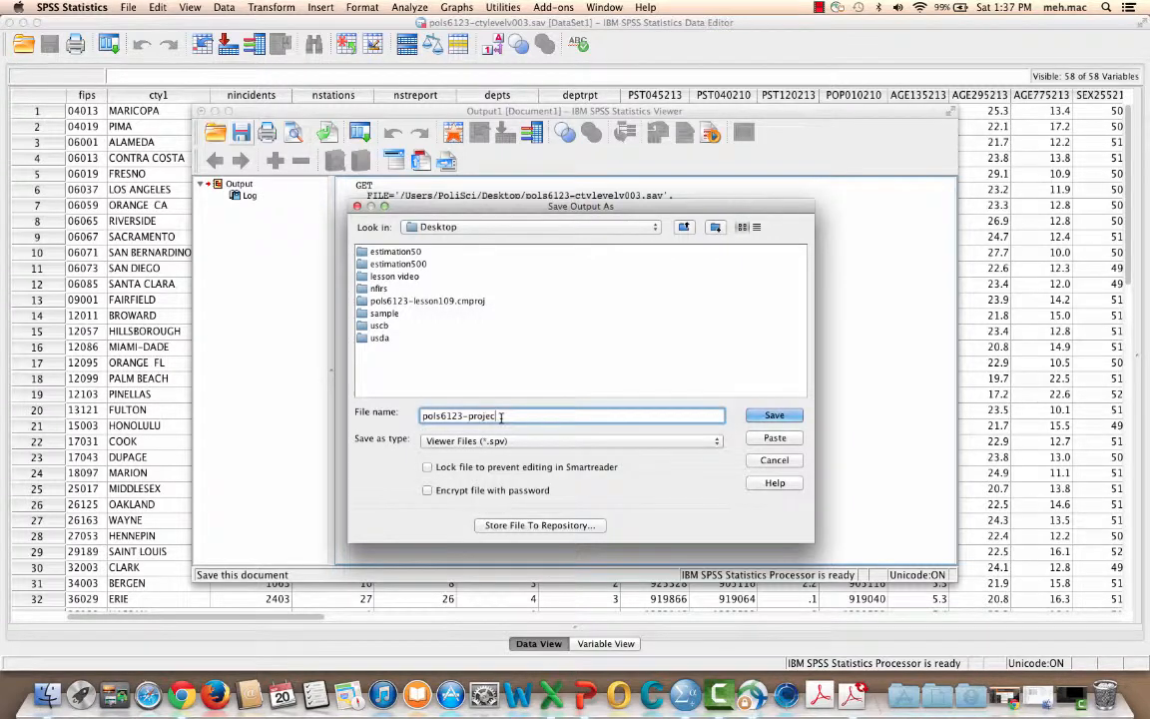
{"action": "type", "text": "tfigures"}
{"action": "left_click", "coordinate": [777, 416]}
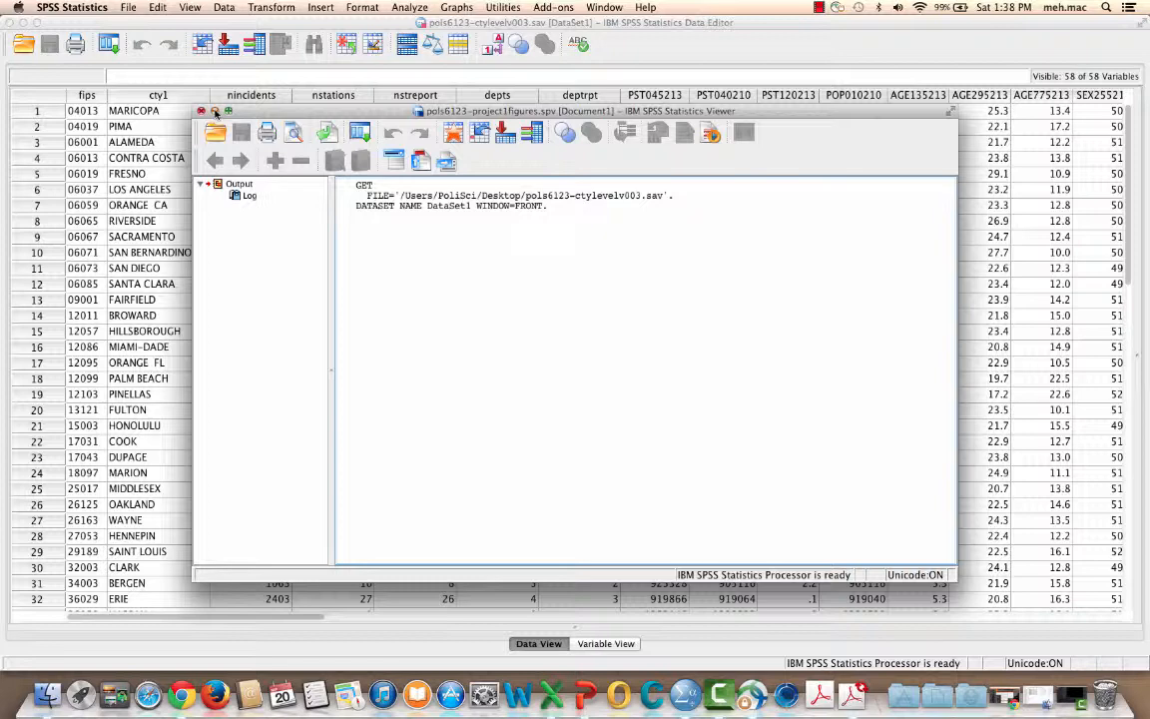
{"action": "left_click", "coordinate": [216, 111]}
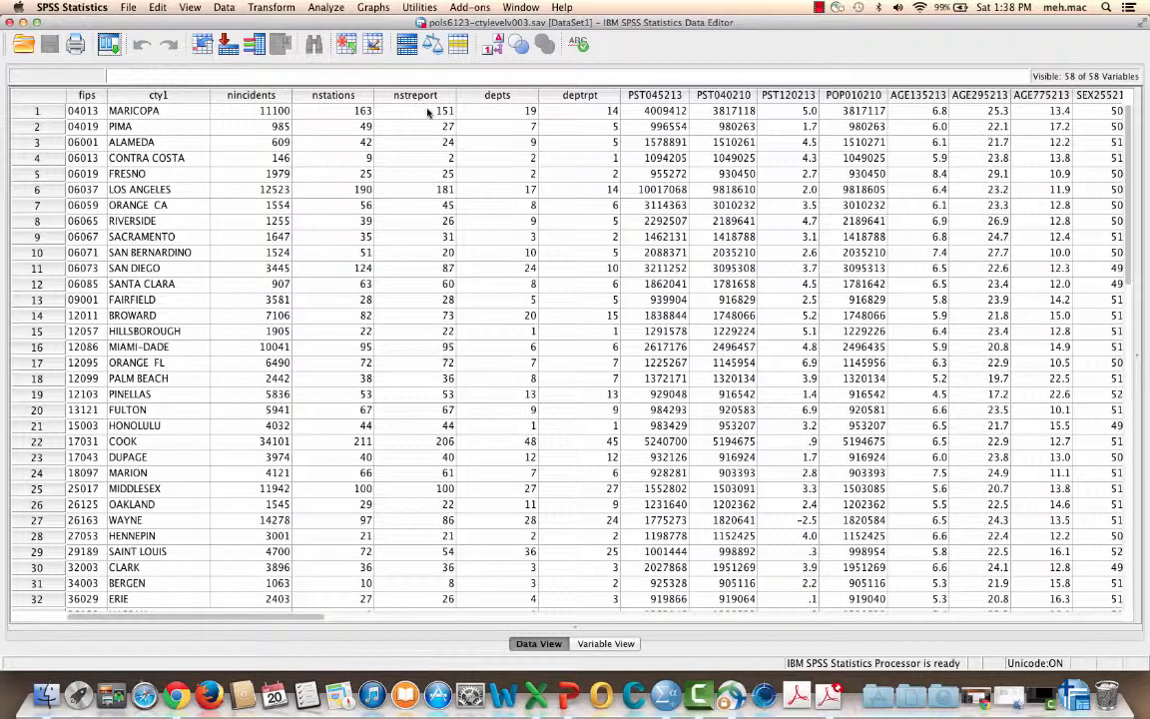
- Compute a new variable incidpst as nincidents / nstreport and minimize the output window
{"action": "left_click", "coordinate": [271, 8]}
{"action": "left_click", "coordinate": [255, 22]}
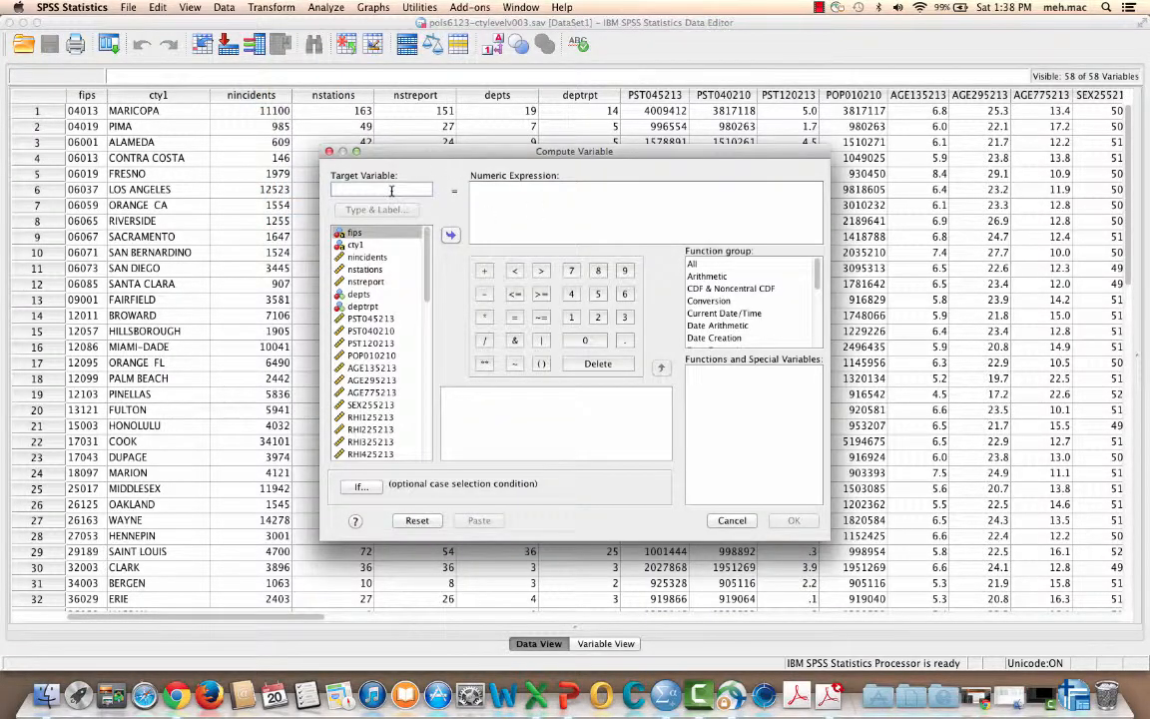
{"action": "type", "text": "in"}
{"action": "type", "text": "ciden"}
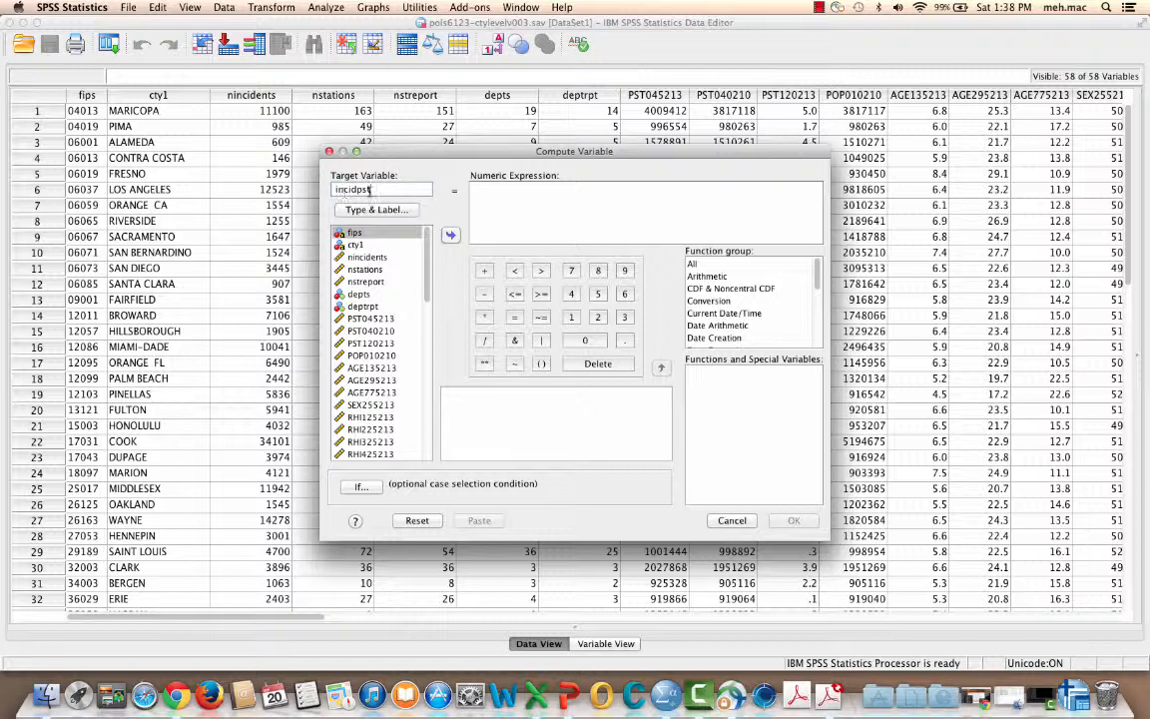
{"action": "left_click", "coordinate": [387, 259]}
{"action": "left_click", "coordinate": [451, 234]}
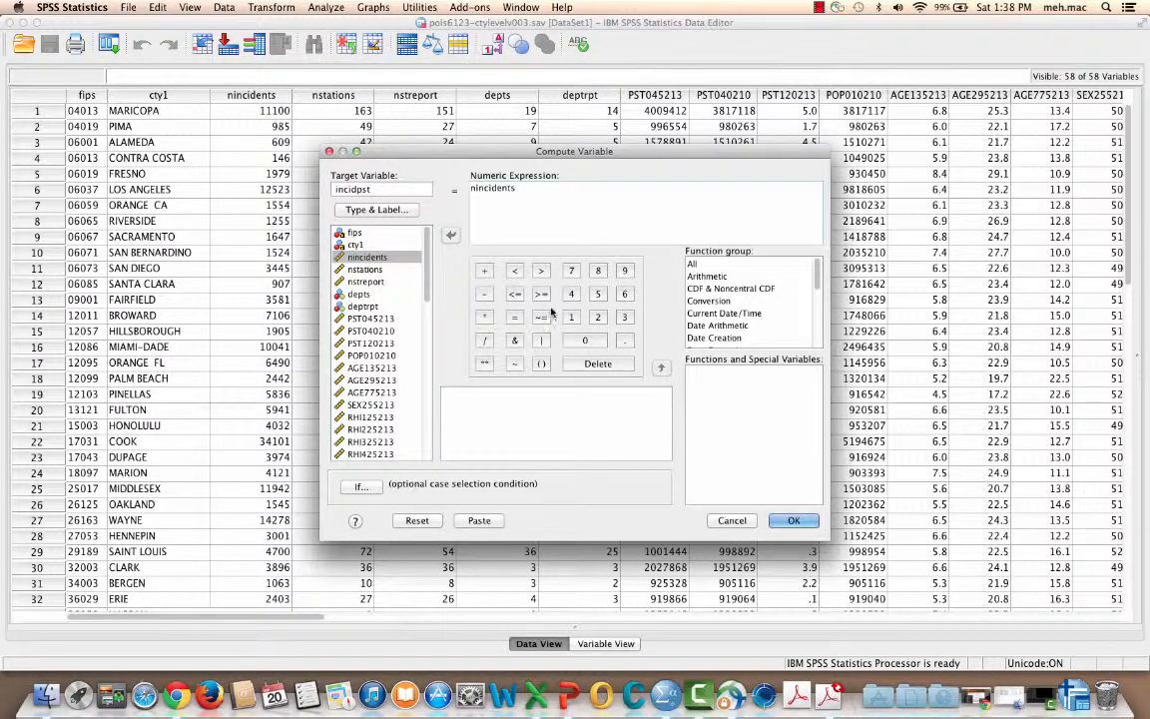
{"action": "left_click", "coordinate": [485, 339]}
{"action": "left_click", "coordinate": [365, 283]}
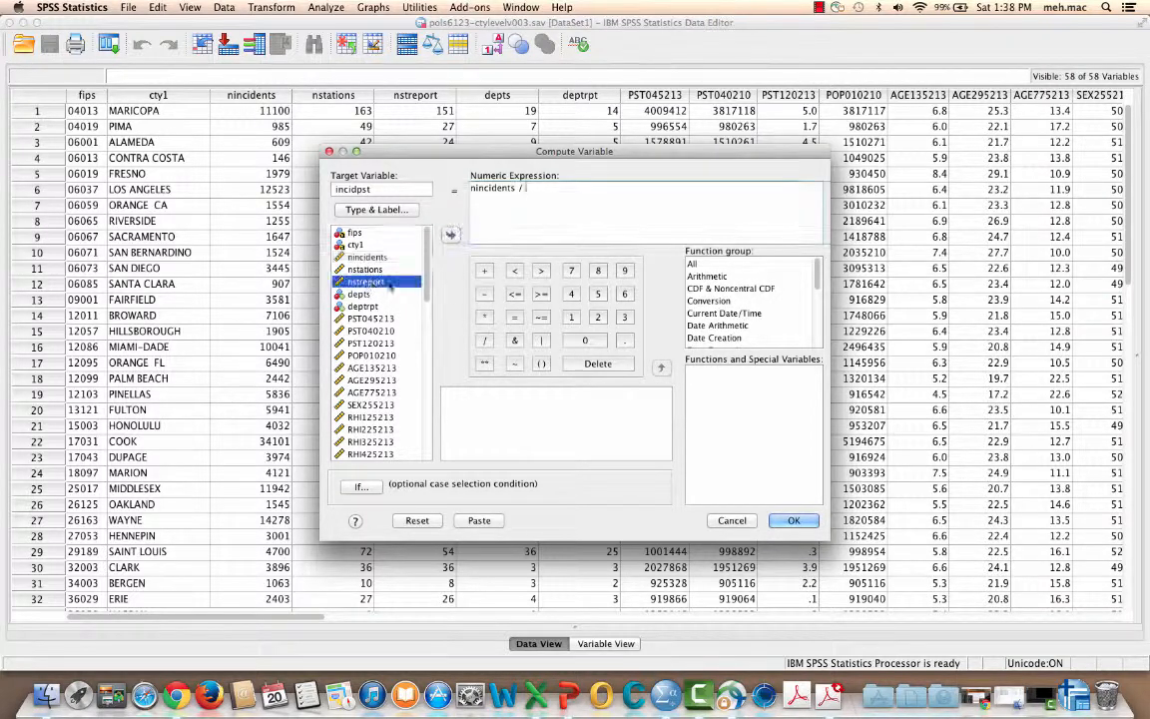
{"action": "left_click", "coordinate": [452, 236]}
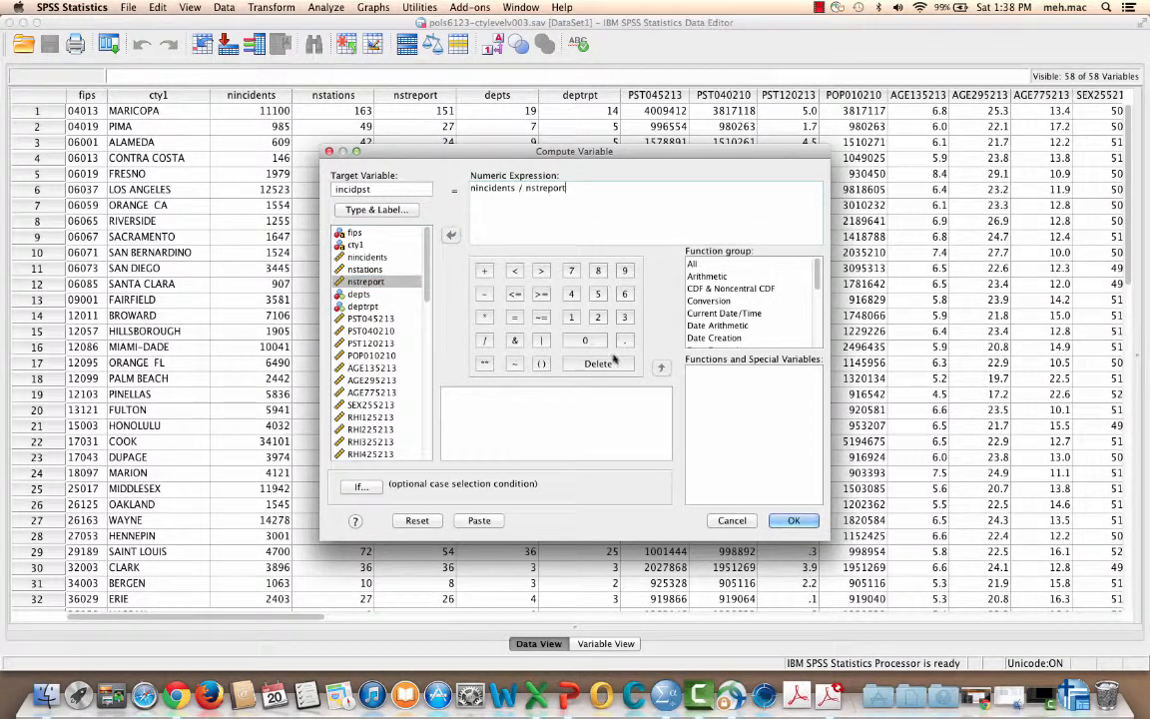
{"action": "left_click", "coordinate": [793, 522]}
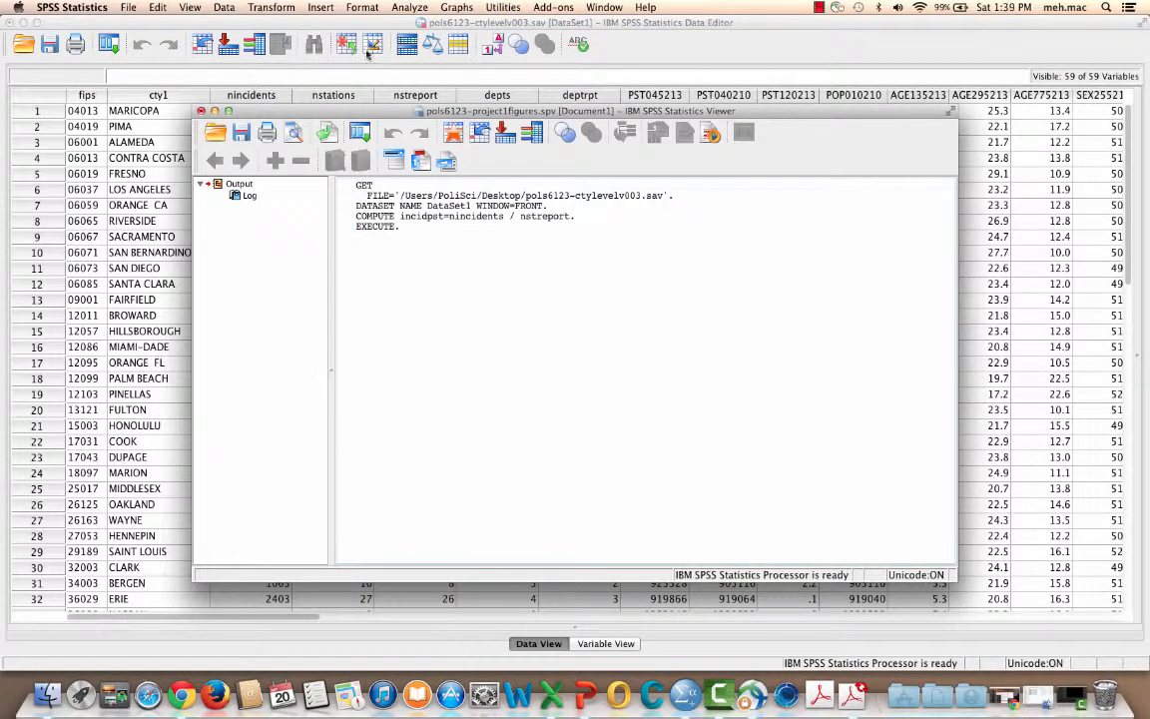
{"action": "left_click", "coordinate": [215, 111]}
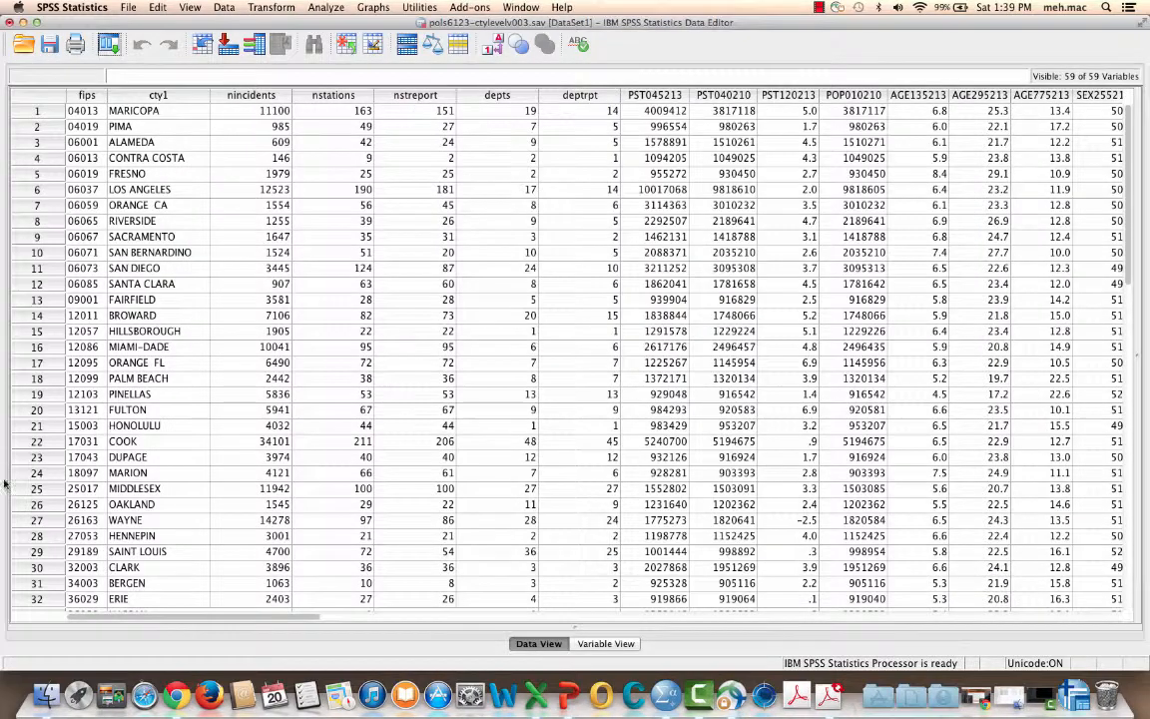
- Move the incidpst variable from the end of the variable list to directly between nstreport and depts
{"action": "left_click", "coordinate": [609, 645]}
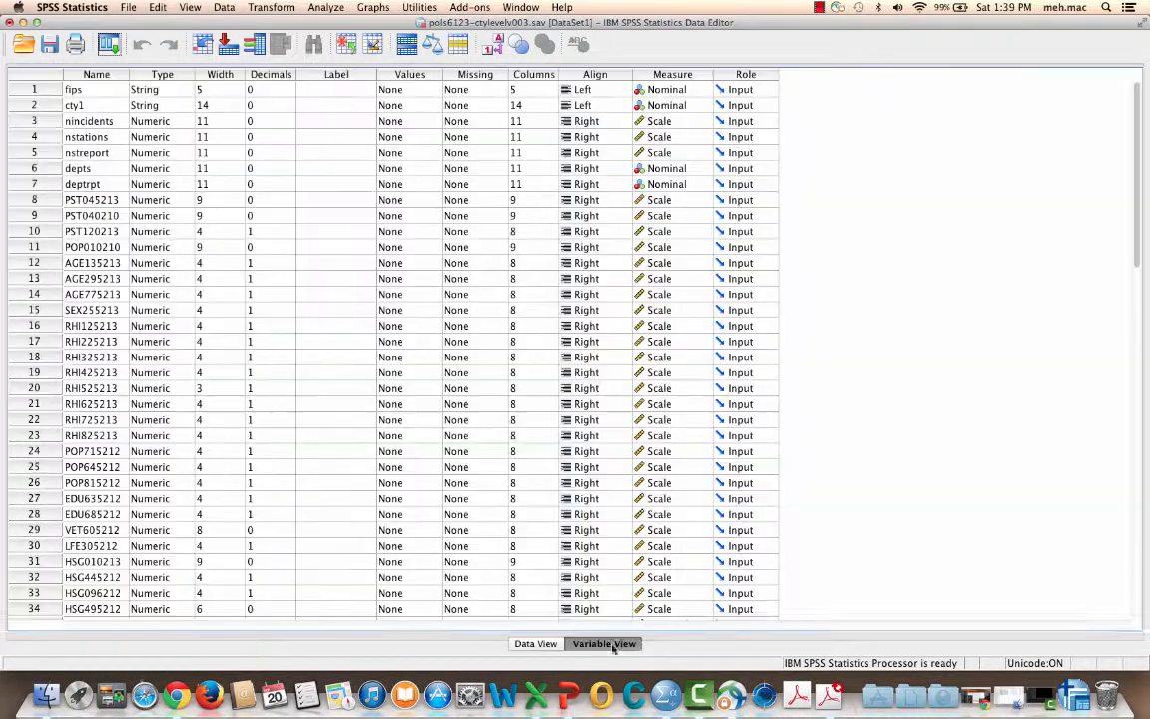
{"action": "scroll", "coordinate": [317, 401], "scroll_direction": "down", "scroll_amount": 10}
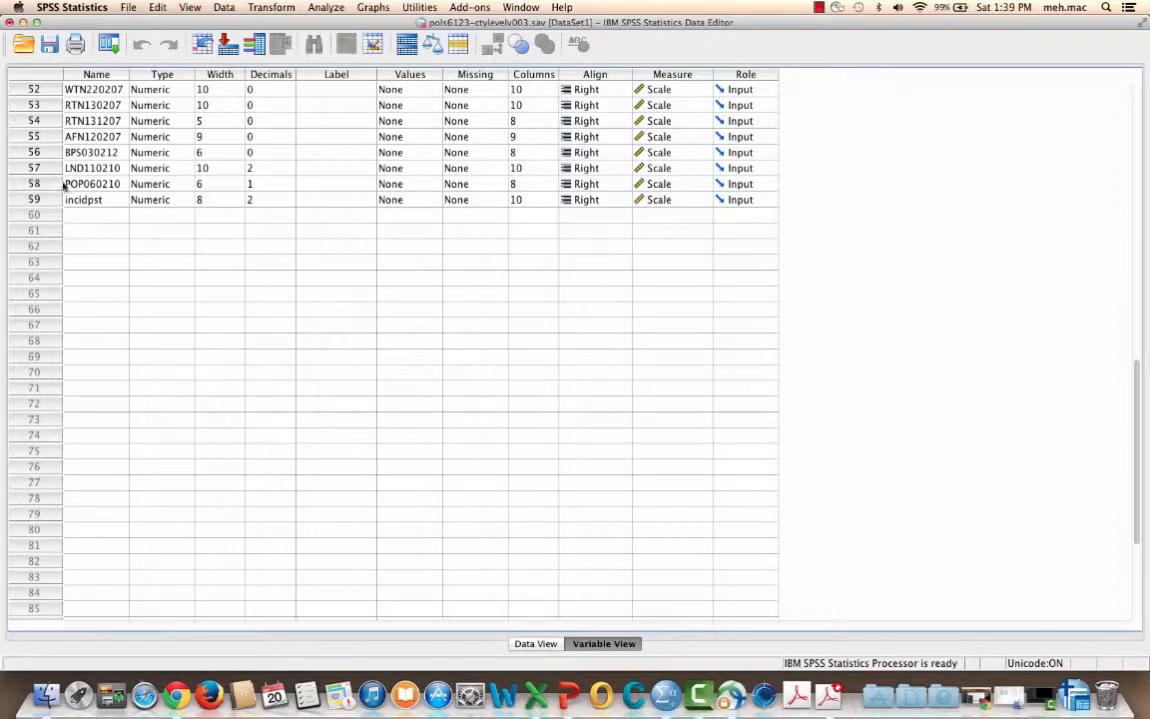
{"action": "left_click", "coordinate": [29, 200]}
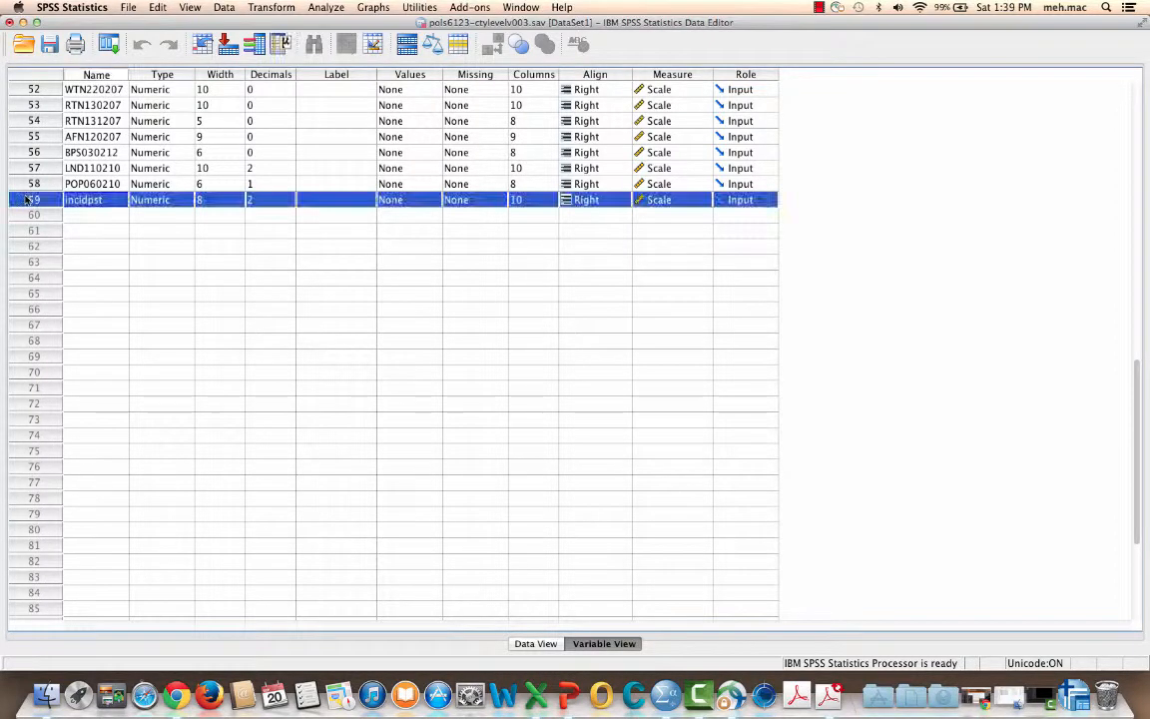
{"action": "scroll", "coordinate": [22, 86], "scroll_direction": "up", "scroll_amount": 2}
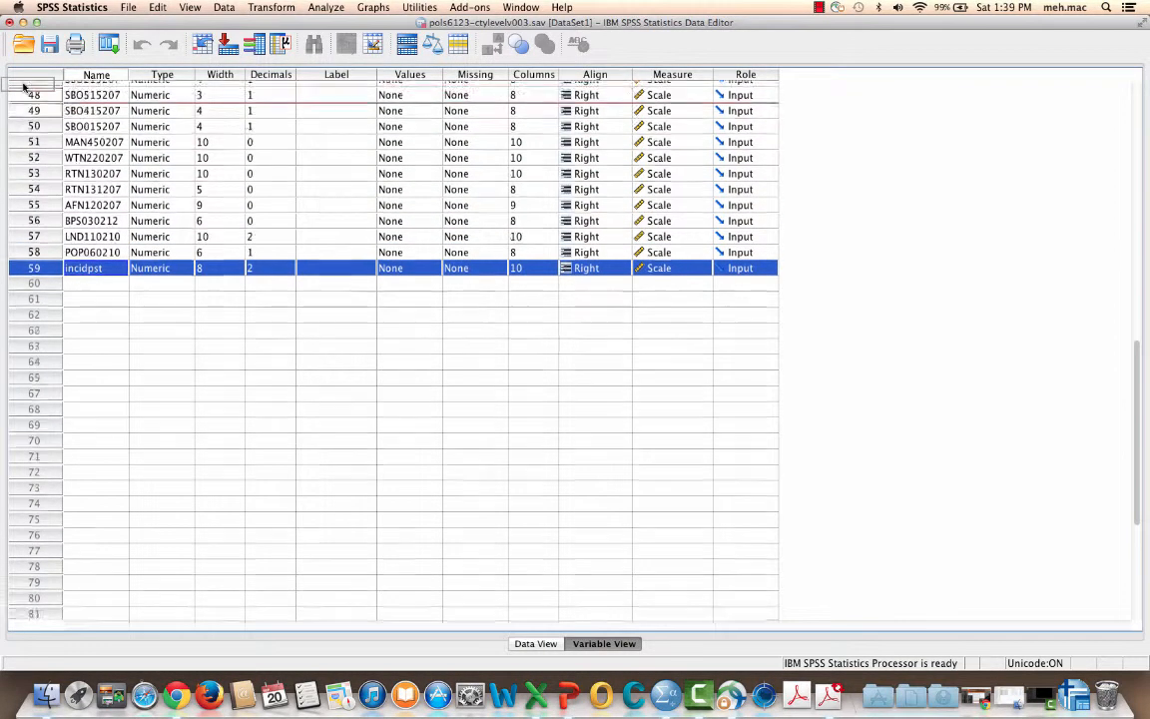
{"action": "scroll", "coordinate": [24, 88], "scroll_direction": "up", "scroll_amount": 6}
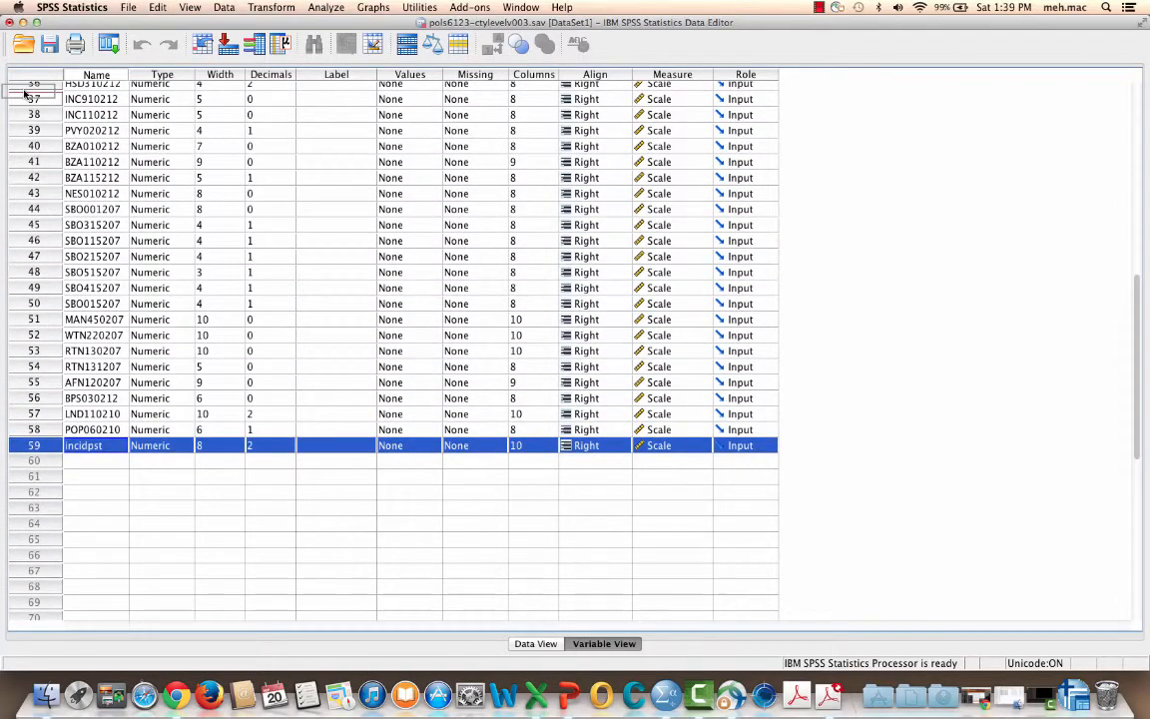
{"action": "scroll", "coordinate": [26, 93], "scroll_direction": "up", "scroll_amount": 10}
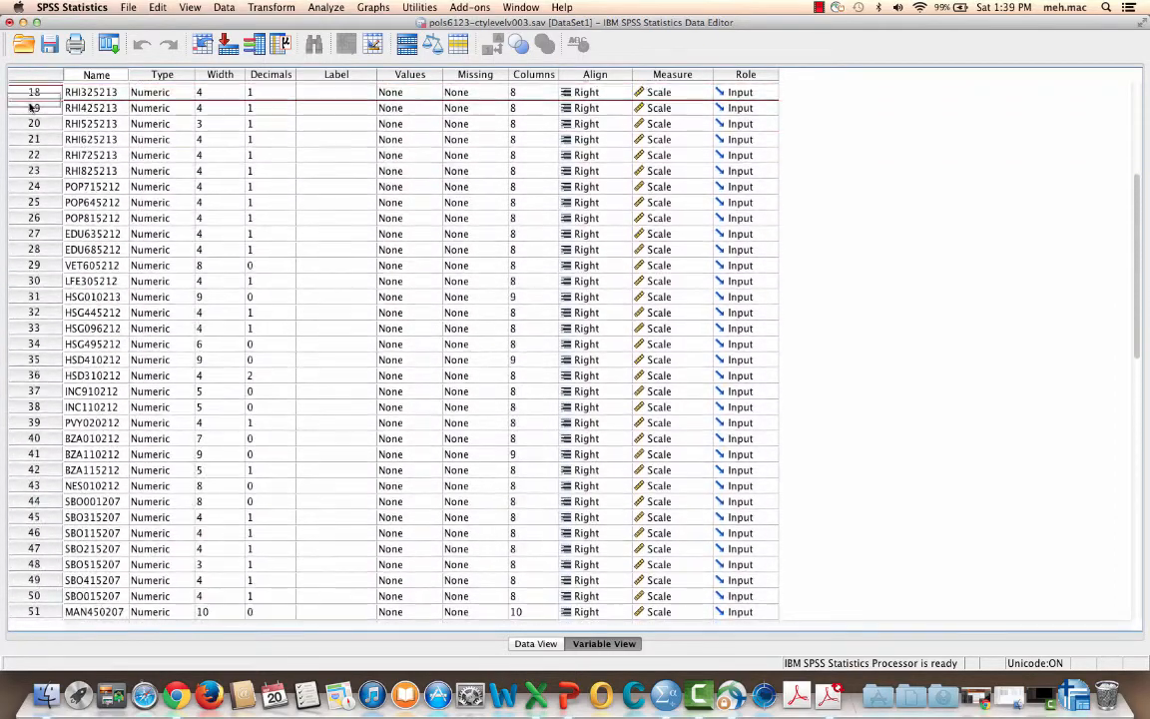
{"action": "scroll", "coordinate": [30, 107], "scroll_direction": "up", "scroll_amount": 9}
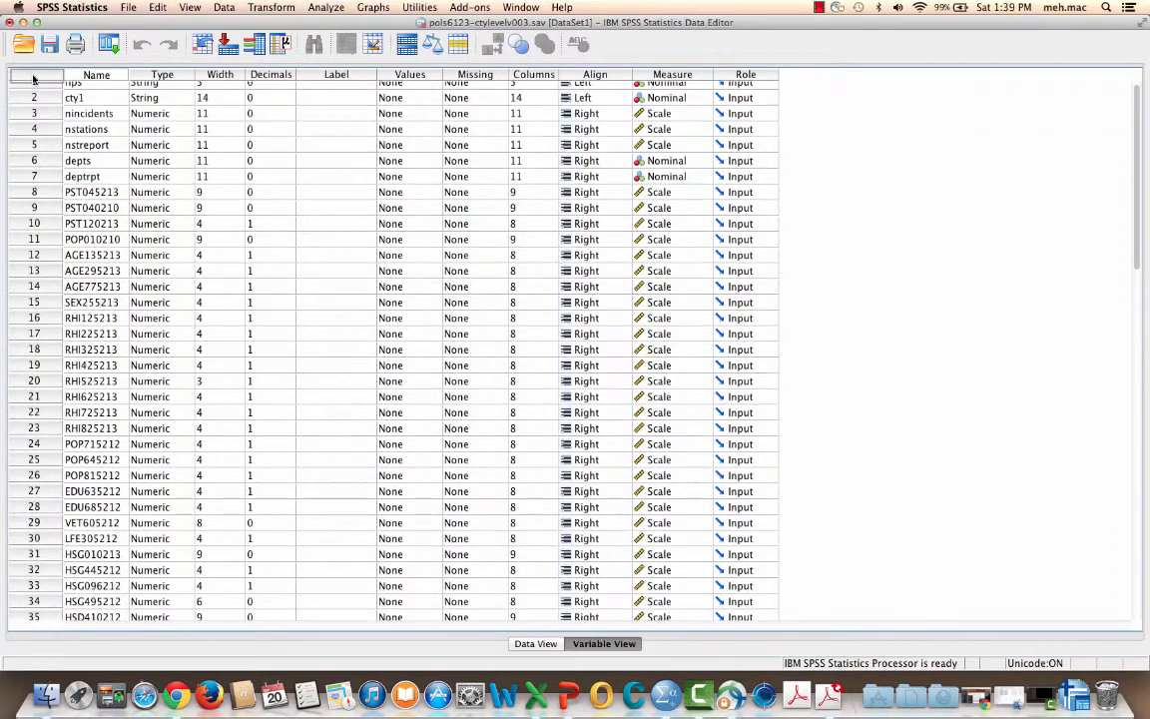
{"action": "left_click_drag", "start_coordinate": [33, 79], "coordinate": [41, 166]}
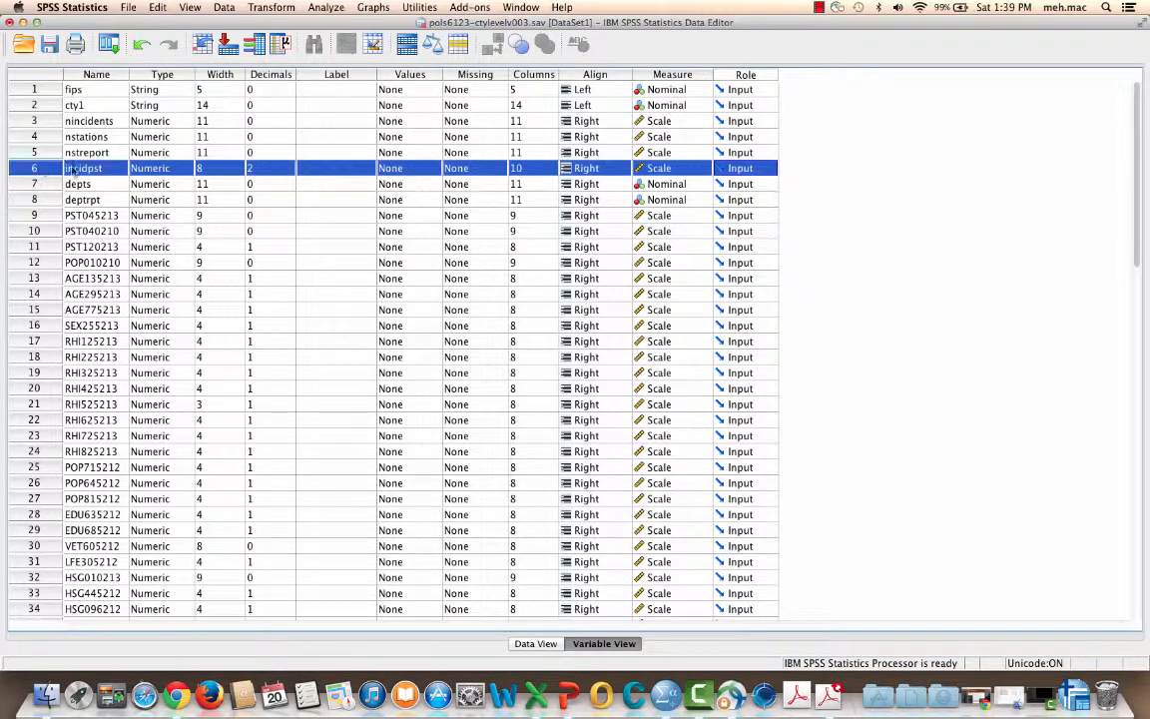
- Set incidpst to 1 decimal place and review its values for all counties in the data
{"action": "left_click", "coordinate": [279, 167]}
{"action": "left_click", "coordinate": [289, 173]}
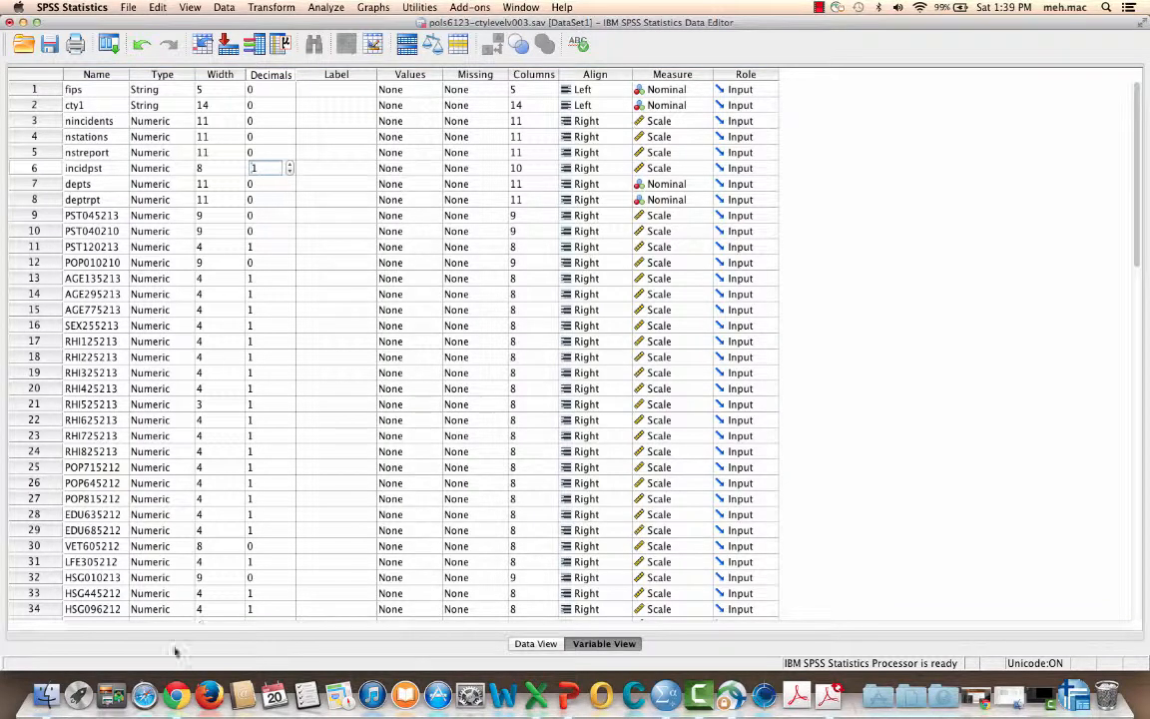
{"action": "left_click", "coordinate": [571, 639]}
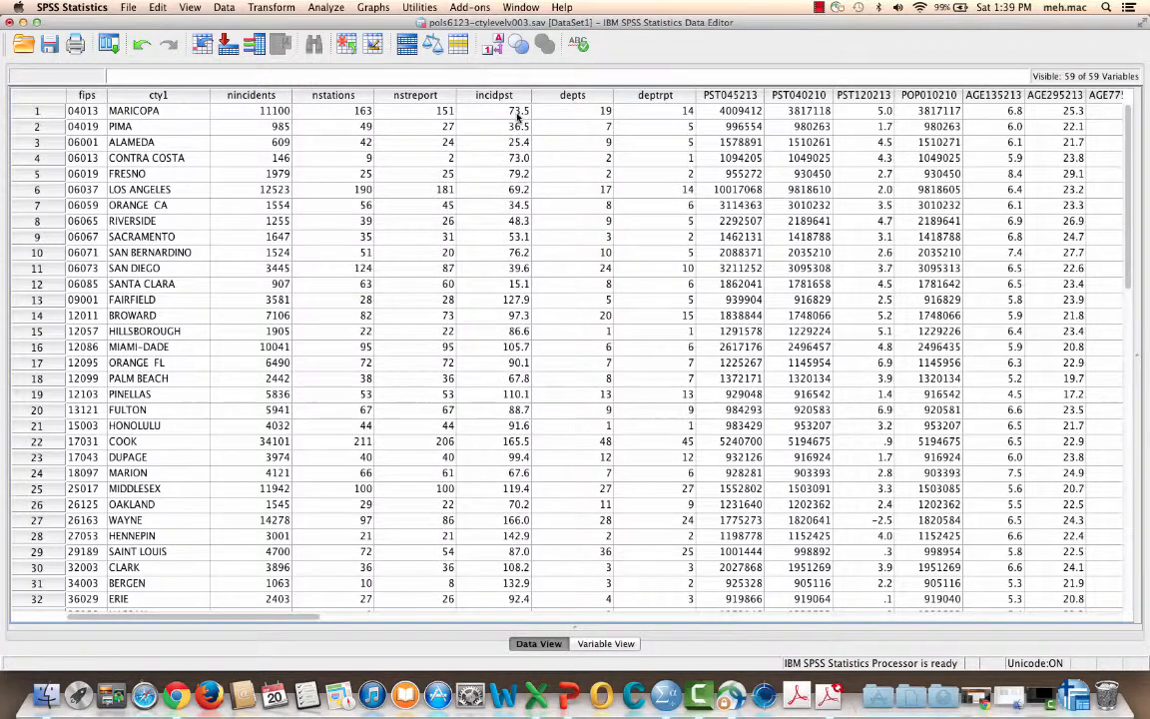
{"action": "scroll", "coordinate": [519, 116], "scroll_direction": "down", "scroll_amount": 13}
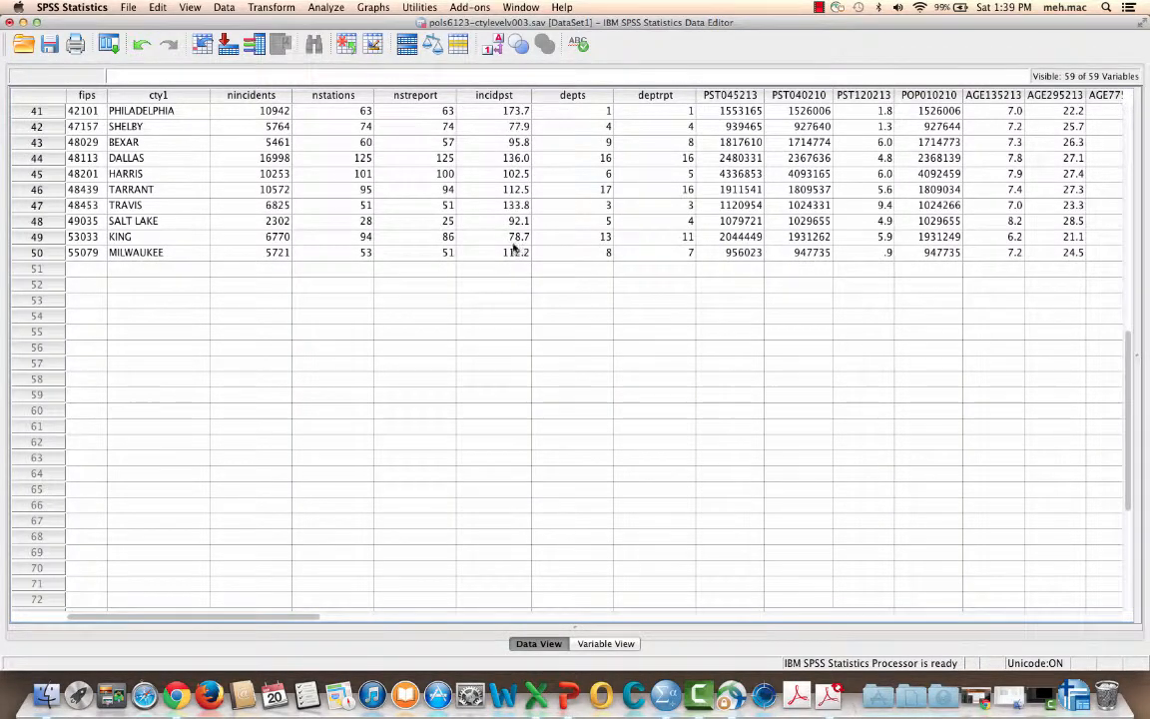
{"action": "scroll", "coordinate": [507, 207], "scroll_direction": "up", "scroll_amount": 4}
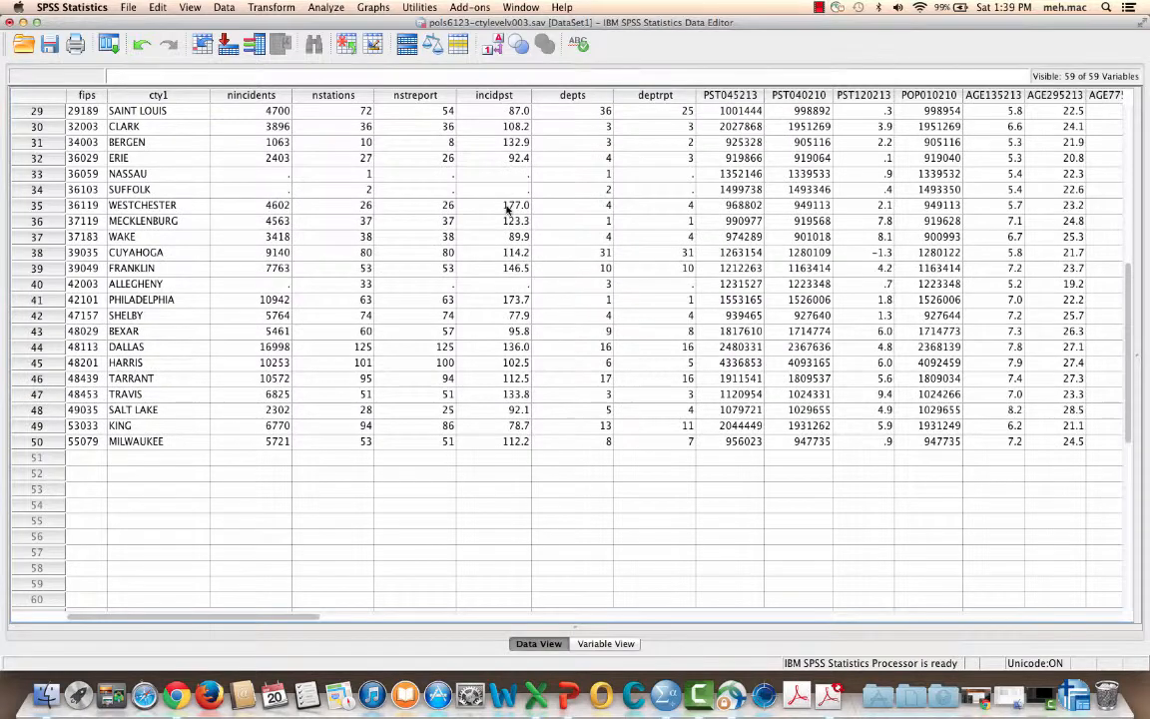
{"action": "scroll", "coordinate": [508, 199], "scroll_direction": "up", "scroll_amount": 9}
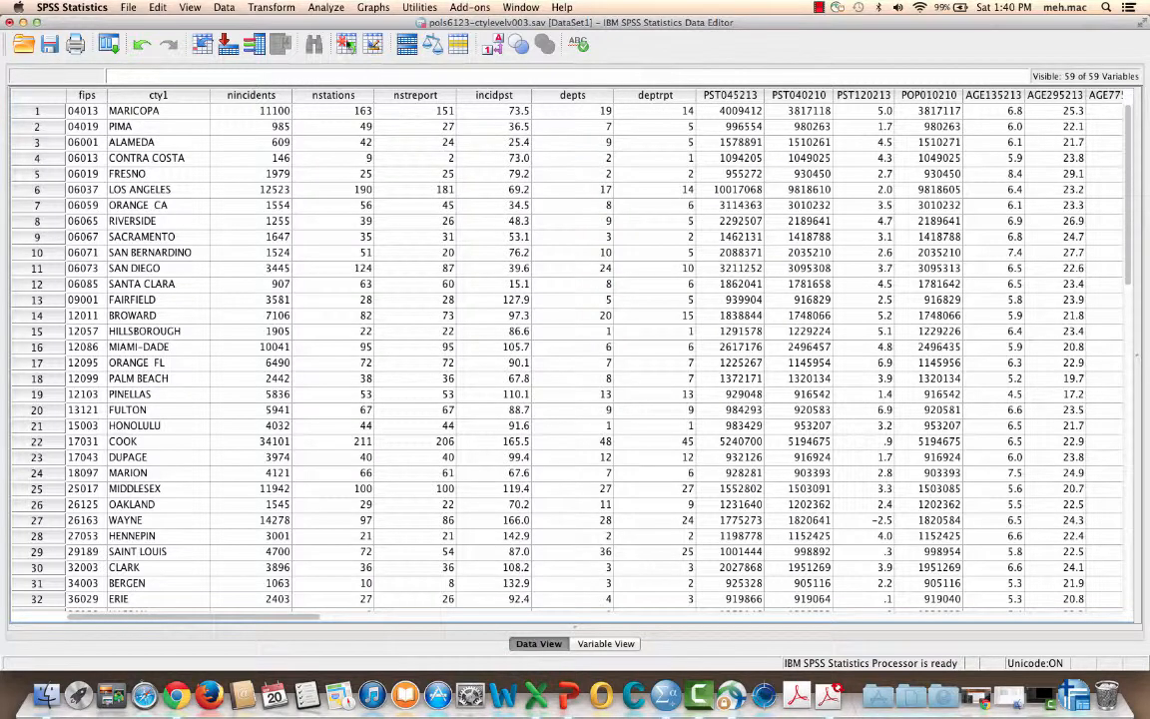
- Compute a new variable weight as deptrpt / depts, clearing the previous computation first, and minimize the output window
{"action": "left_click", "coordinate": [261, 7]}
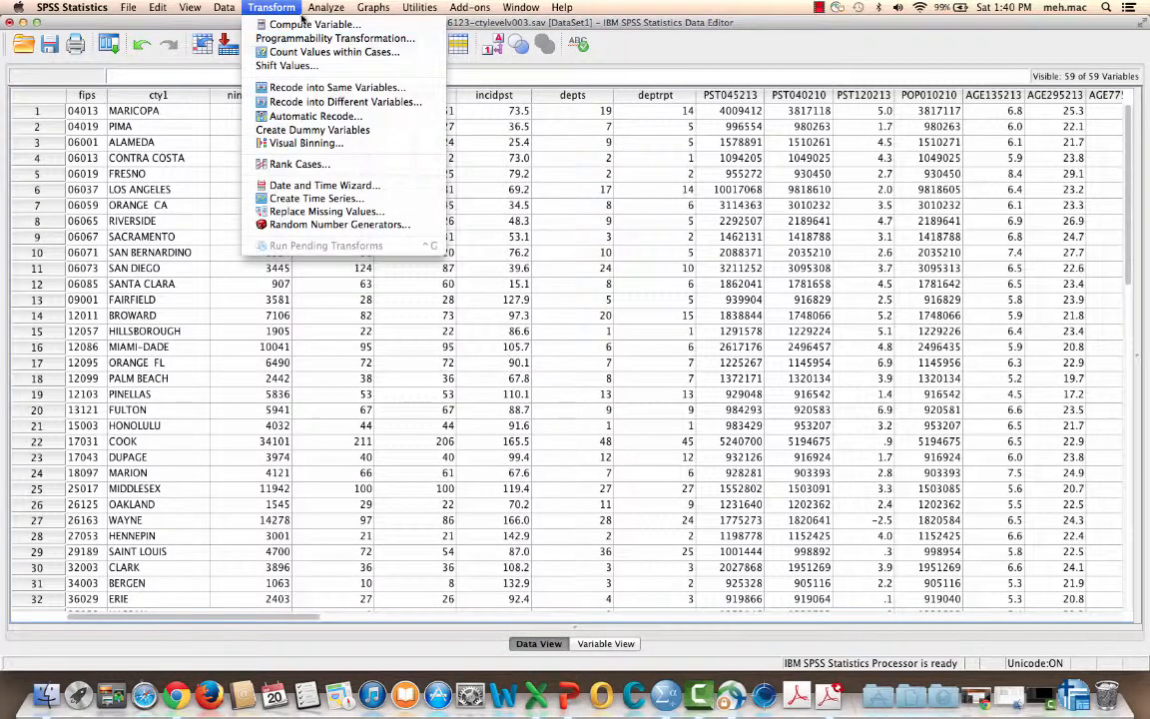
{"action": "left_click", "coordinate": [304, 25]}
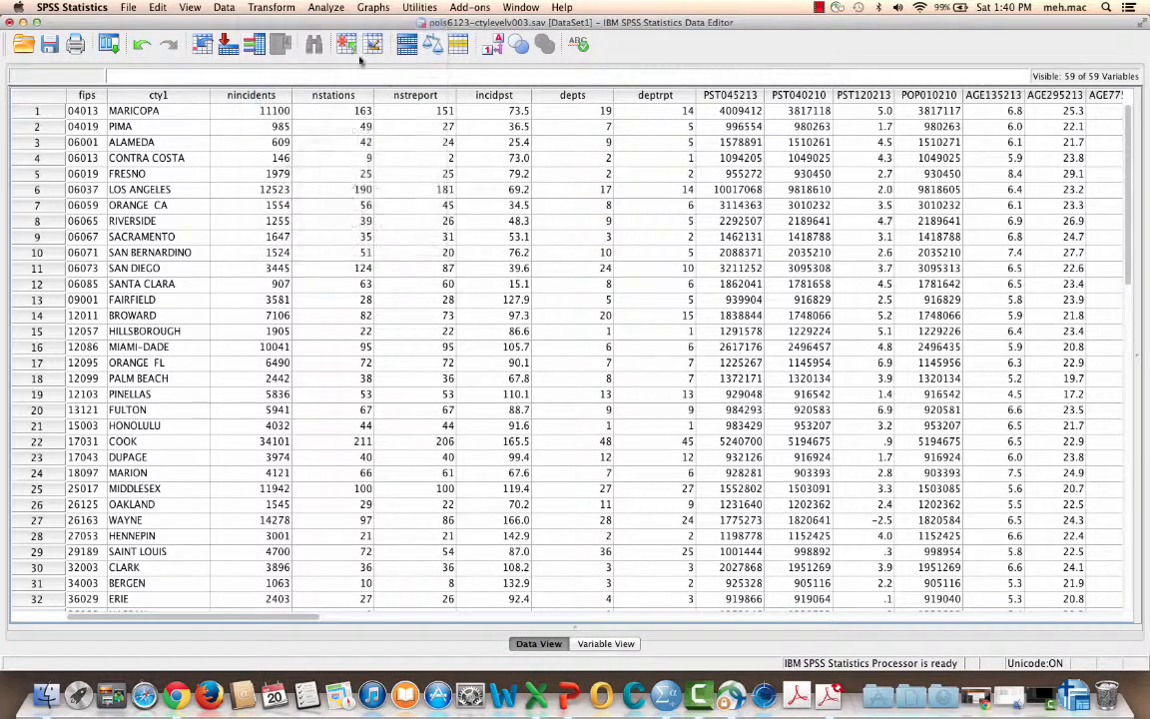
{"action": "left_click", "coordinate": [416, 518]}
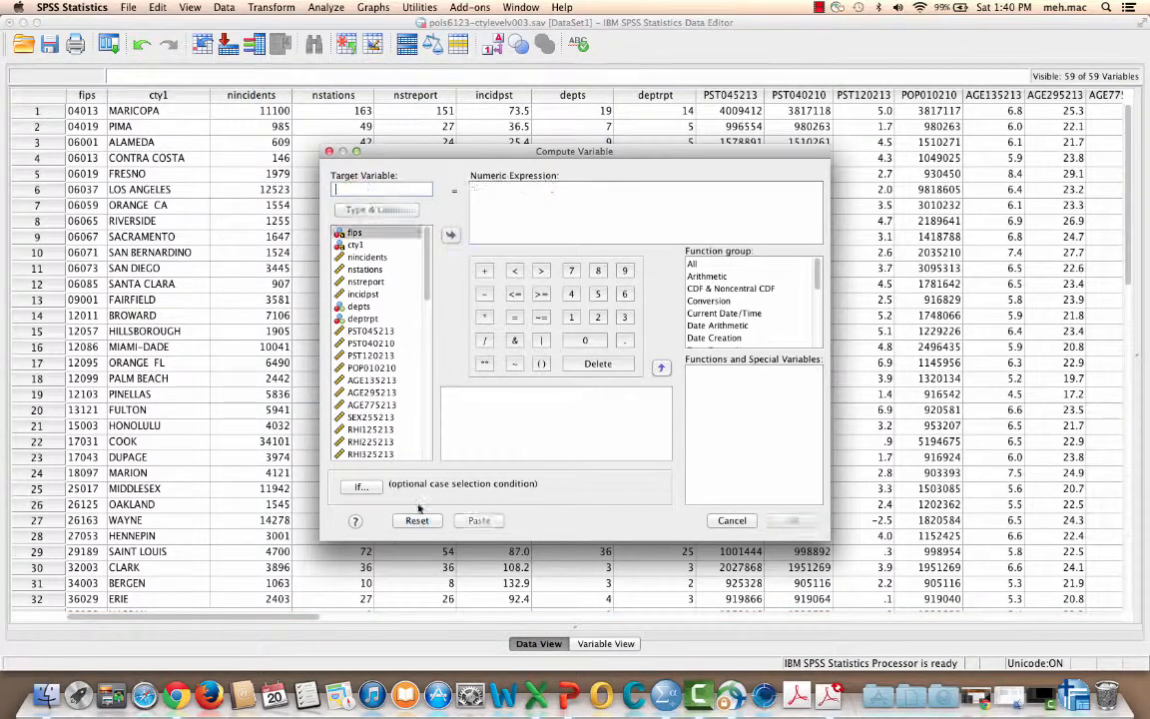
{"action": "type", "text": "weight"}
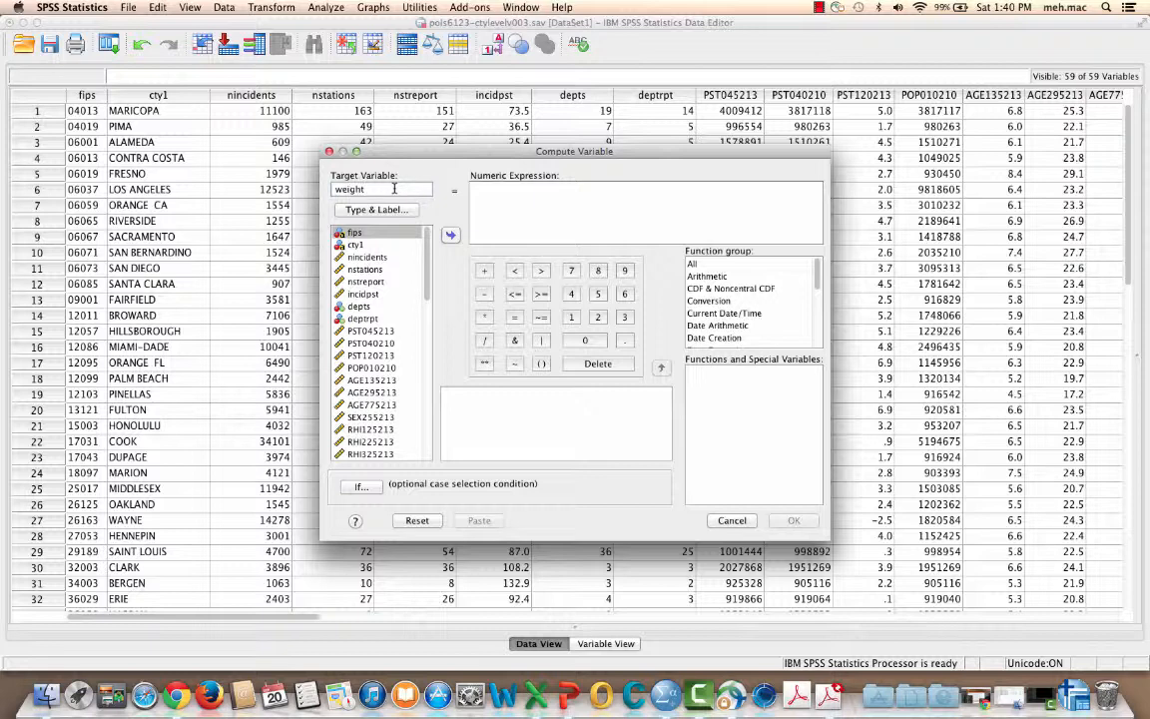
{"action": "left_click", "coordinate": [369, 318]}
{"action": "left_click", "coordinate": [449, 236]}
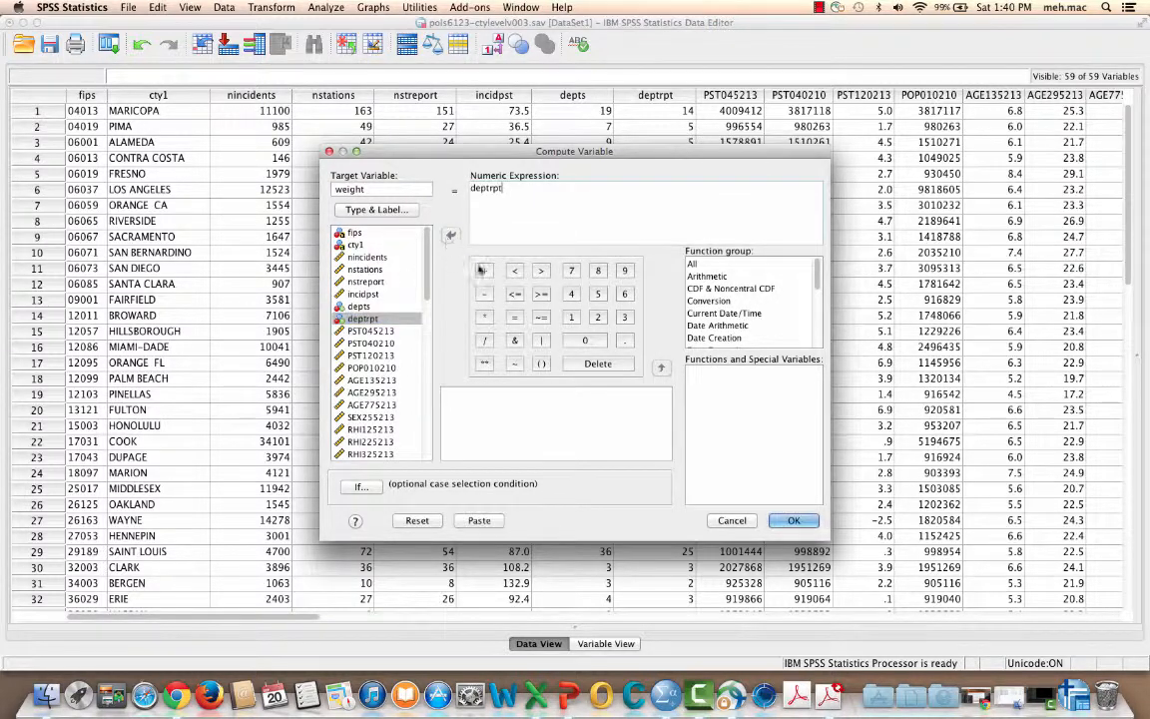
{"action": "left_click", "coordinate": [486, 340]}
{"action": "left_click", "coordinate": [360, 305]}
{"action": "left_click", "coordinate": [451, 236]}
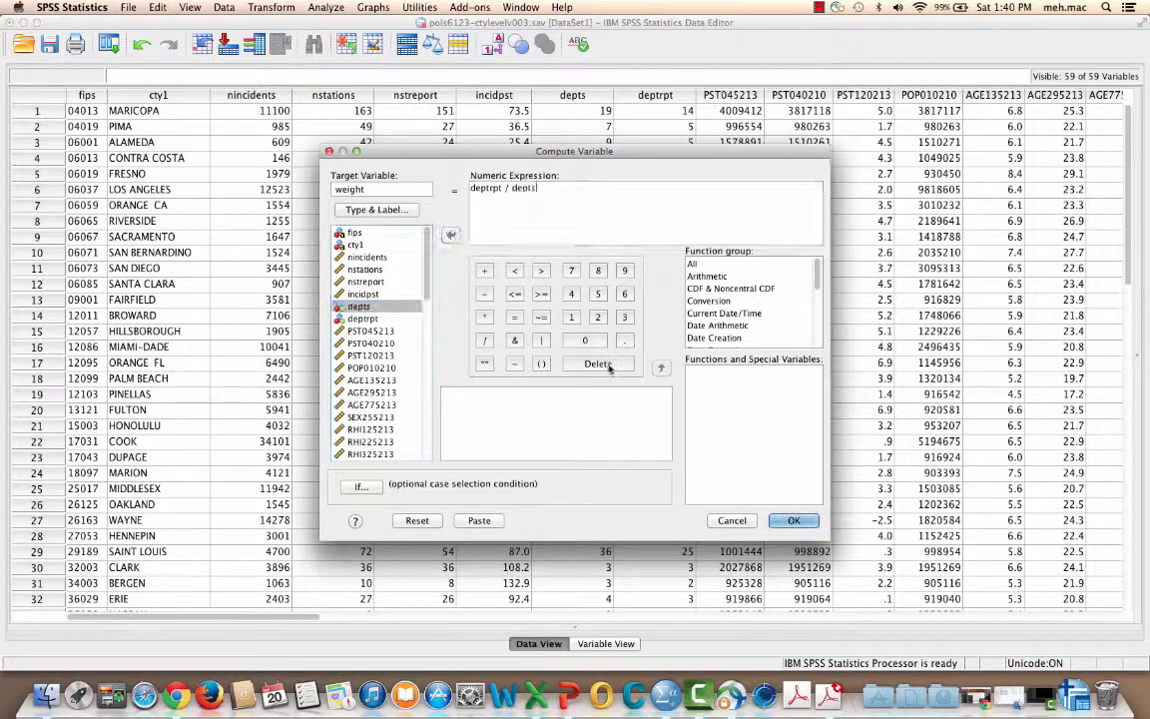
{"action": "left_click", "coordinate": [793, 521]}
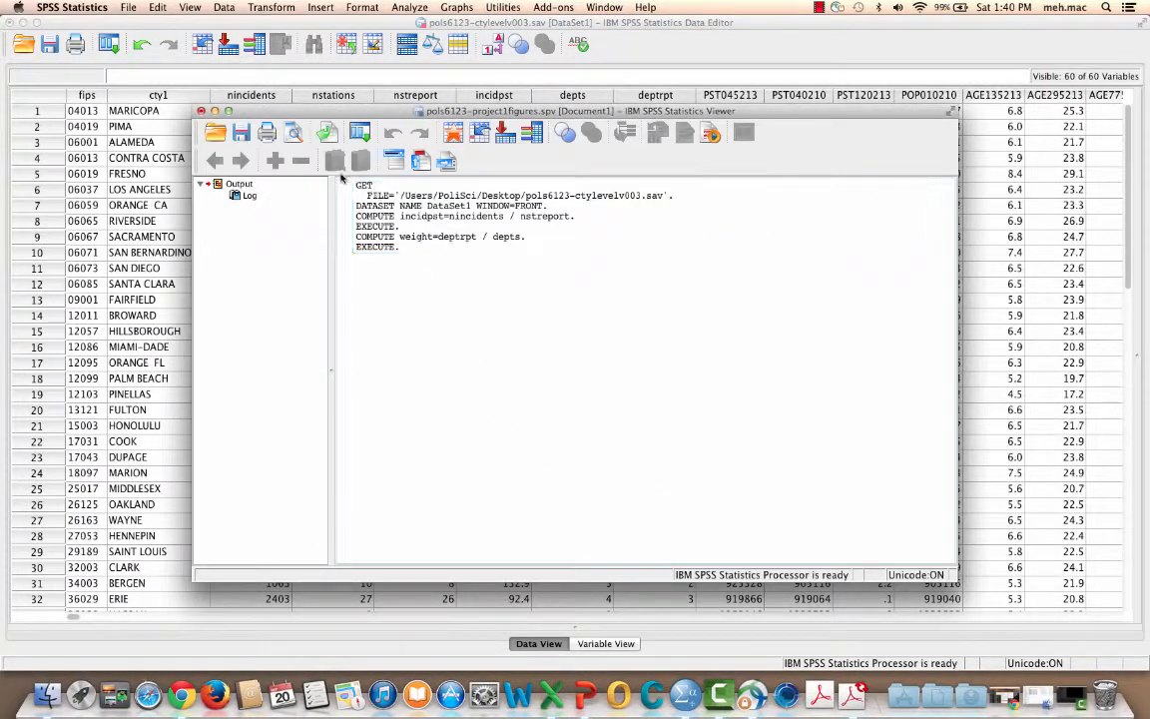
{"action": "left_click", "coordinate": [215, 111]}
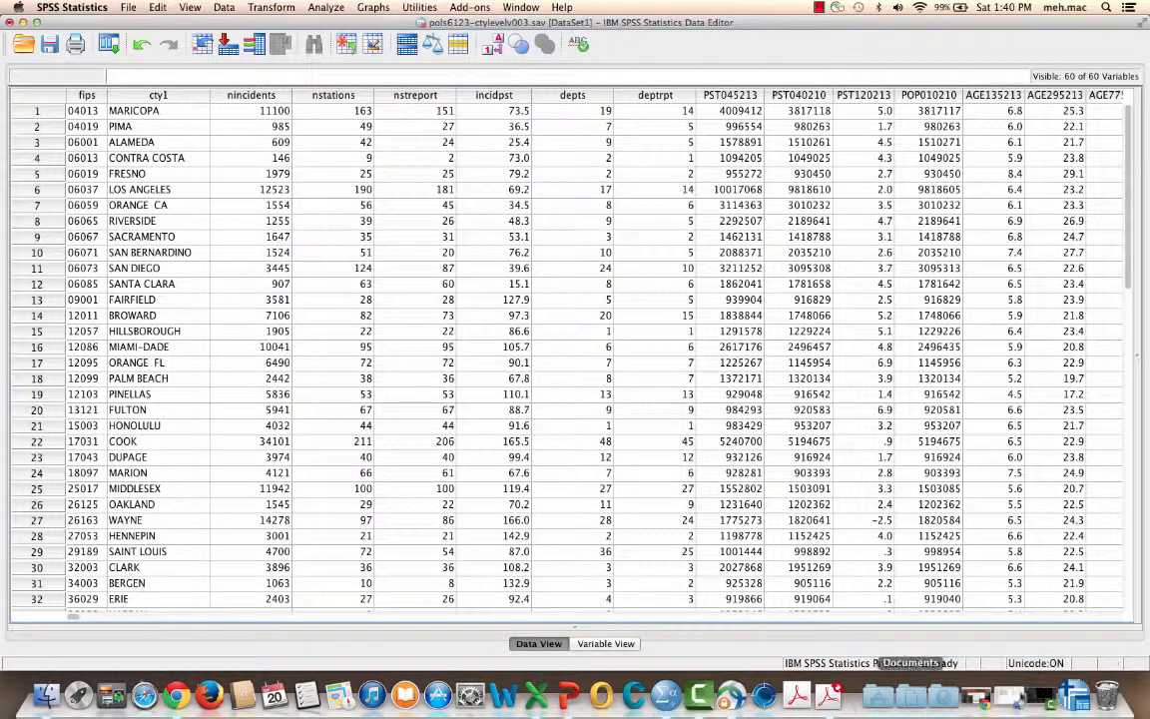
- Move the weight variable from the end of the variable list to directly between deptrpt and PST045213
{"action": "left_click", "coordinate": [620, 645]}
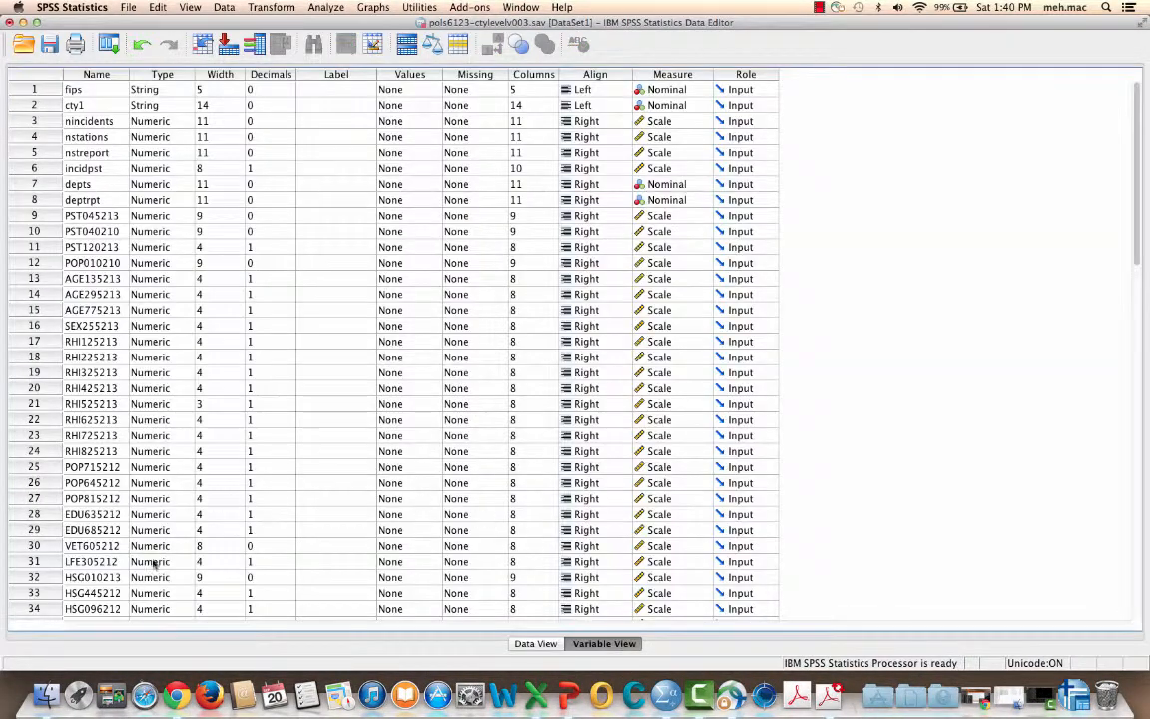
{"action": "scroll", "coordinate": [212, 530], "scroll_direction": "down", "scroll_amount": 20}
{"action": "scroll", "coordinate": [212, 532], "scroll_direction": "up", "scroll_amount": 3}
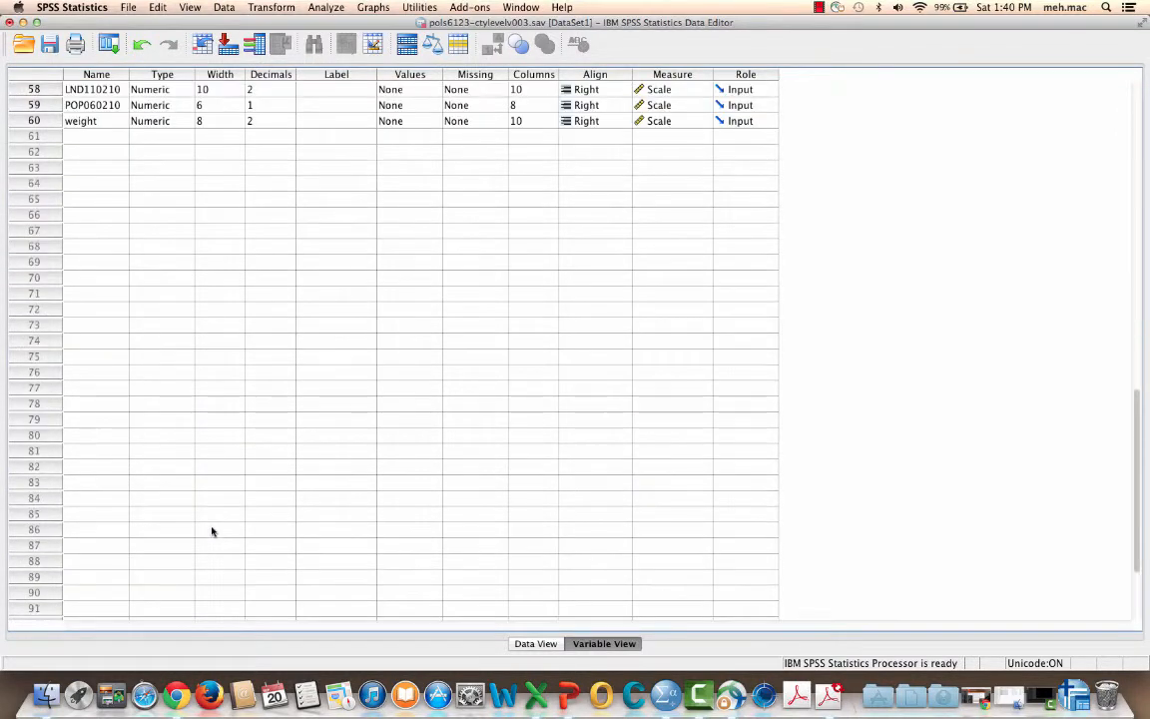
{"action": "left_click", "coordinate": [45, 120]}
{"action": "scroll", "coordinate": [47, 99], "scroll_direction": "up", "scroll_amount": 1}
{"action": "scroll", "coordinate": [47, 84], "scroll_direction": "up", "scroll_amount": 5}
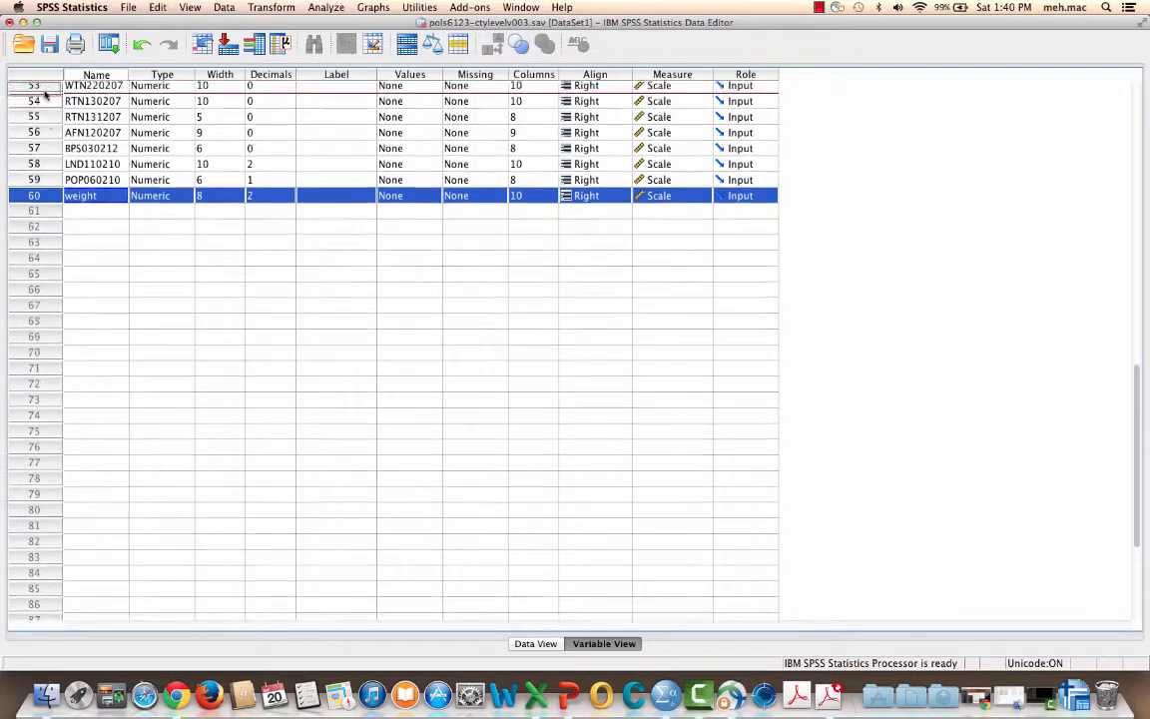
{"action": "scroll", "coordinate": [50, 94], "scroll_direction": "up", "scroll_amount": 6}
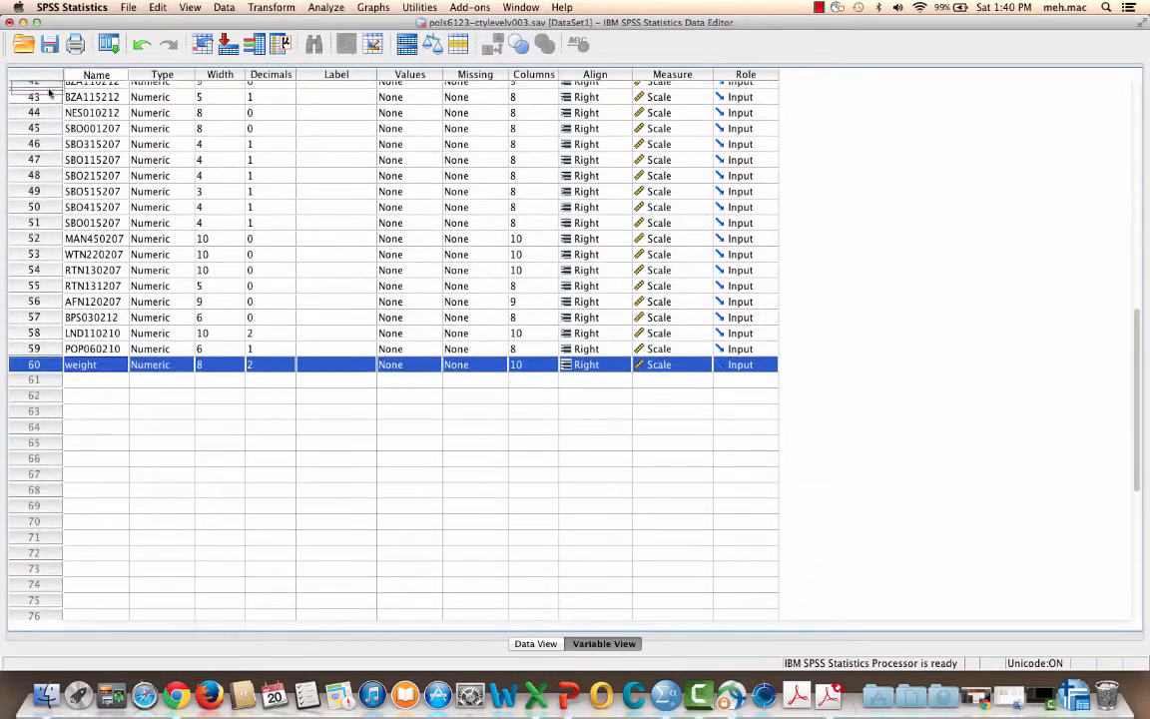
{"action": "scroll", "coordinate": [47, 100], "scroll_direction": "up", "scroll_amount": 6}
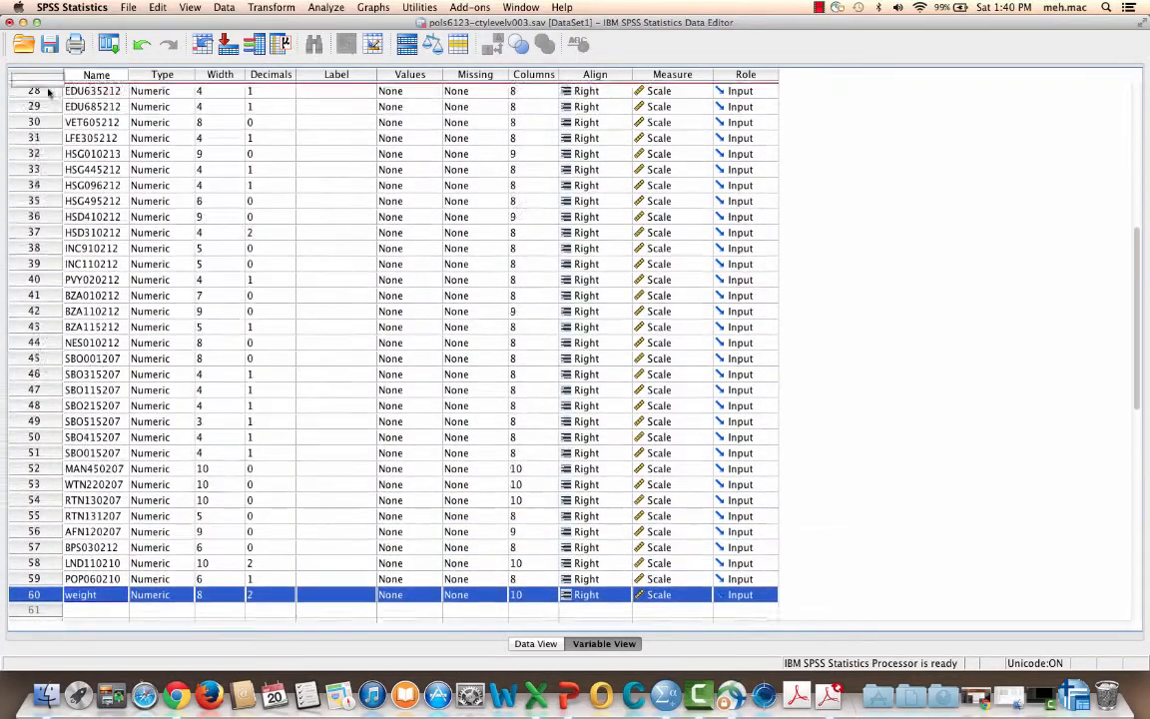
{"action": "scroll", "coordinate": [50, 70], "scroll_direction": "up", "scroll_amount": 8}
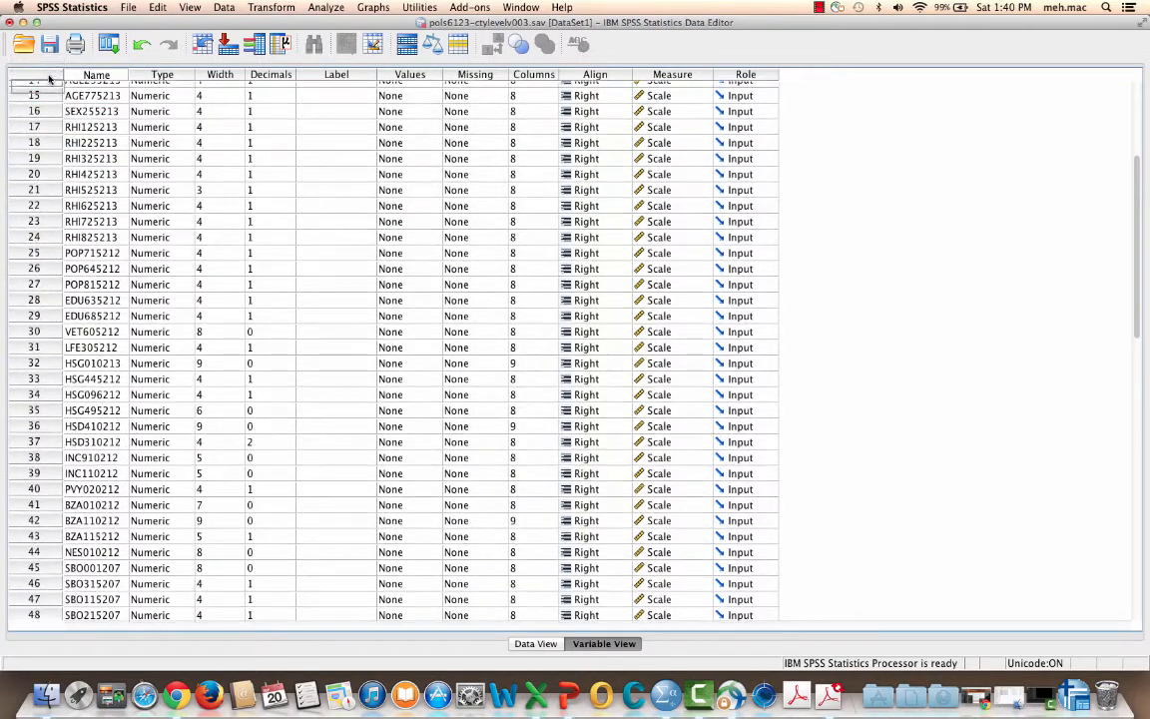
{"action": "left_click_drag", "start_coordinate": [70, 77], "coordinate": [70, 214]}
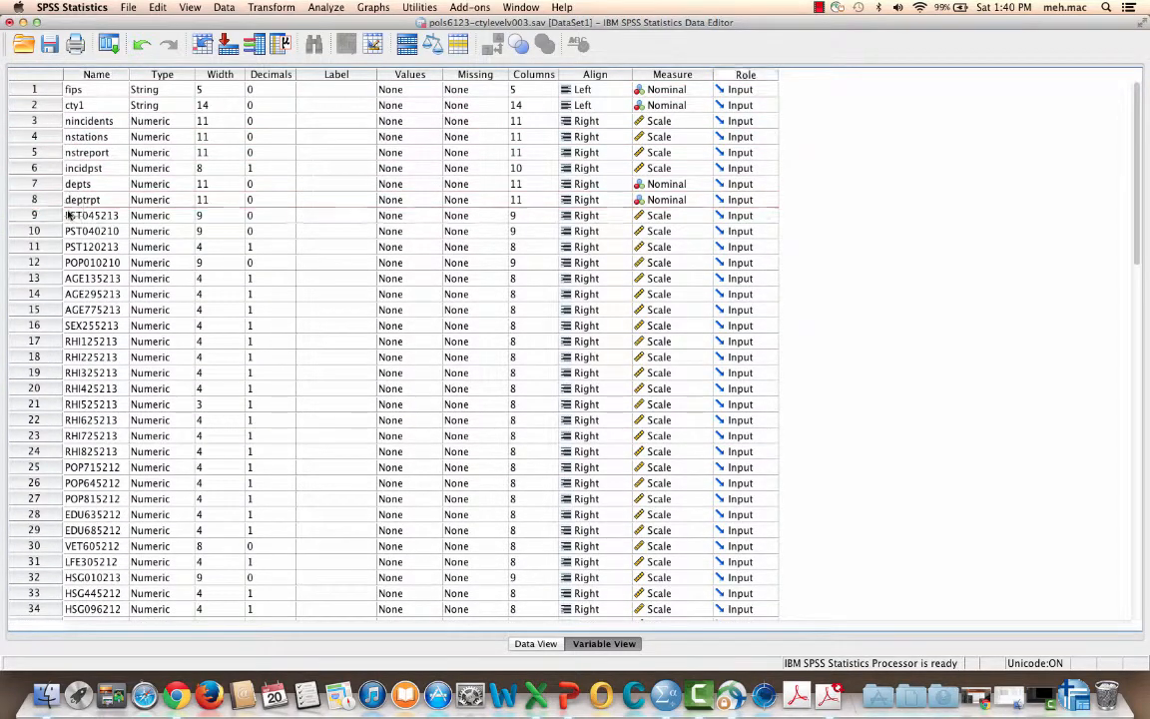
- Review the weight values for all counties in the data, down to the last case
{"action": "left_click", "coordinate": [535, 643]}
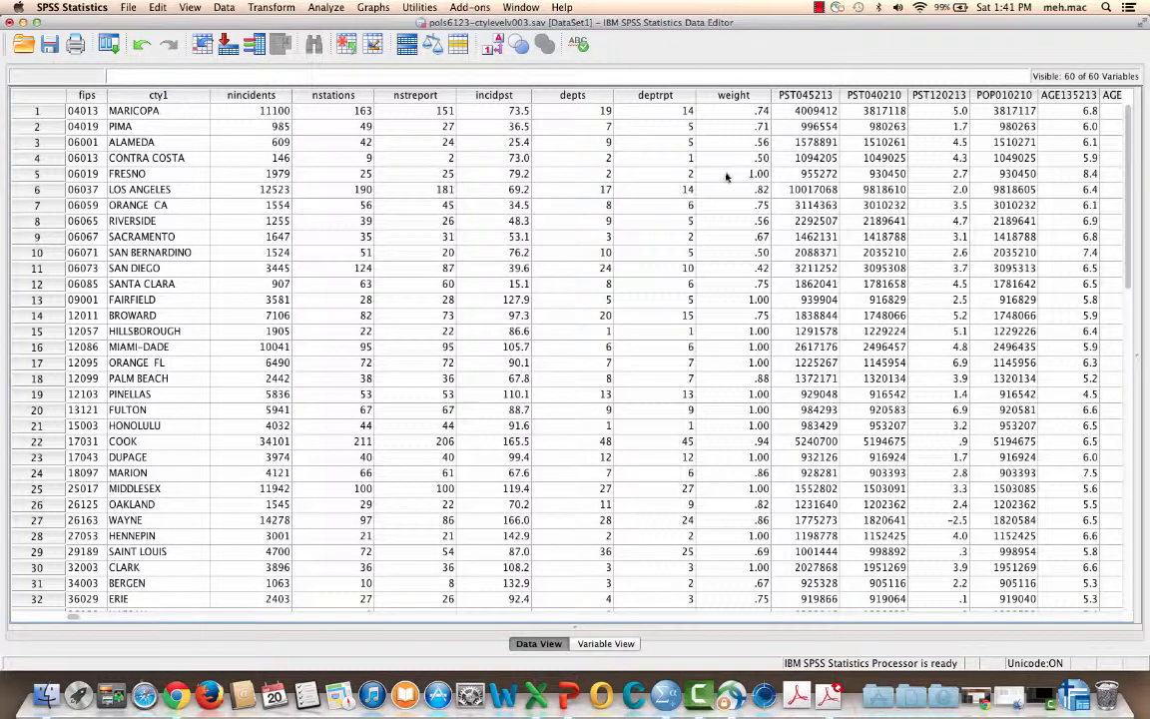
{"action": "scroll", "coordinate": [740, 219], "scroll_direction": "down", "scroll_amount": 5}
{"action": "scroll", "coordinate": [751, 256], "scroll_direction": "down", "scroll_amount": 5}
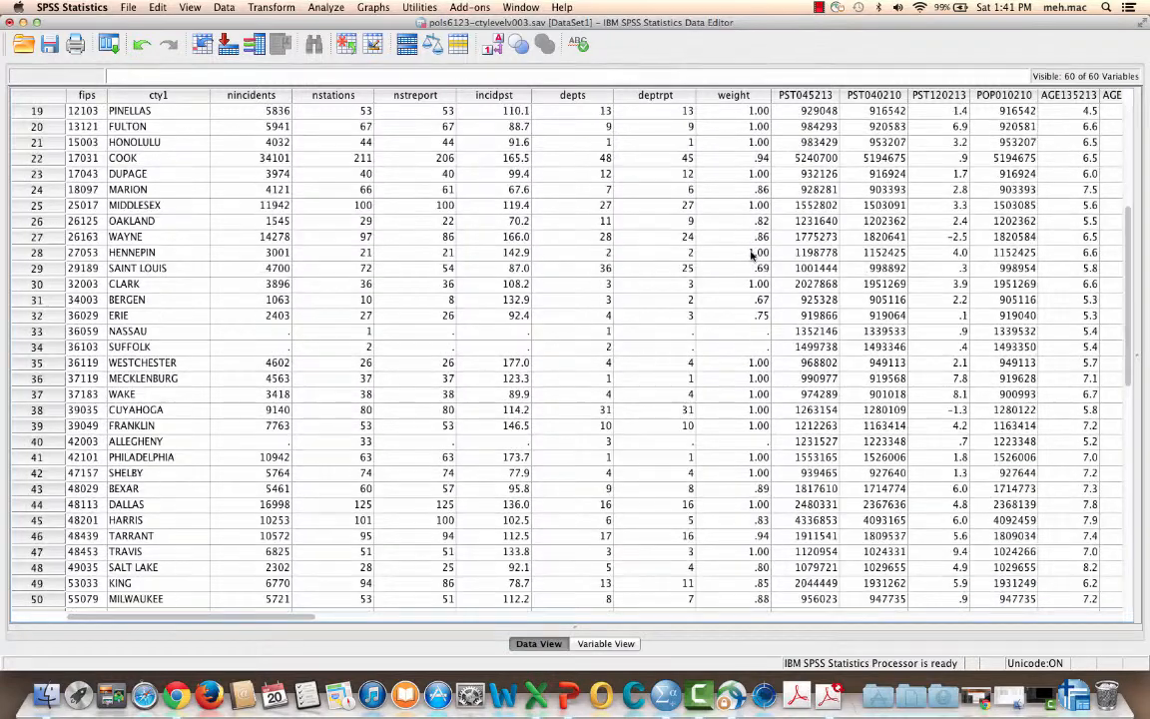
{"action": "scroll", "coordinate": [751, 329], "scroll_direction": "down", "scroll_amount": 3}
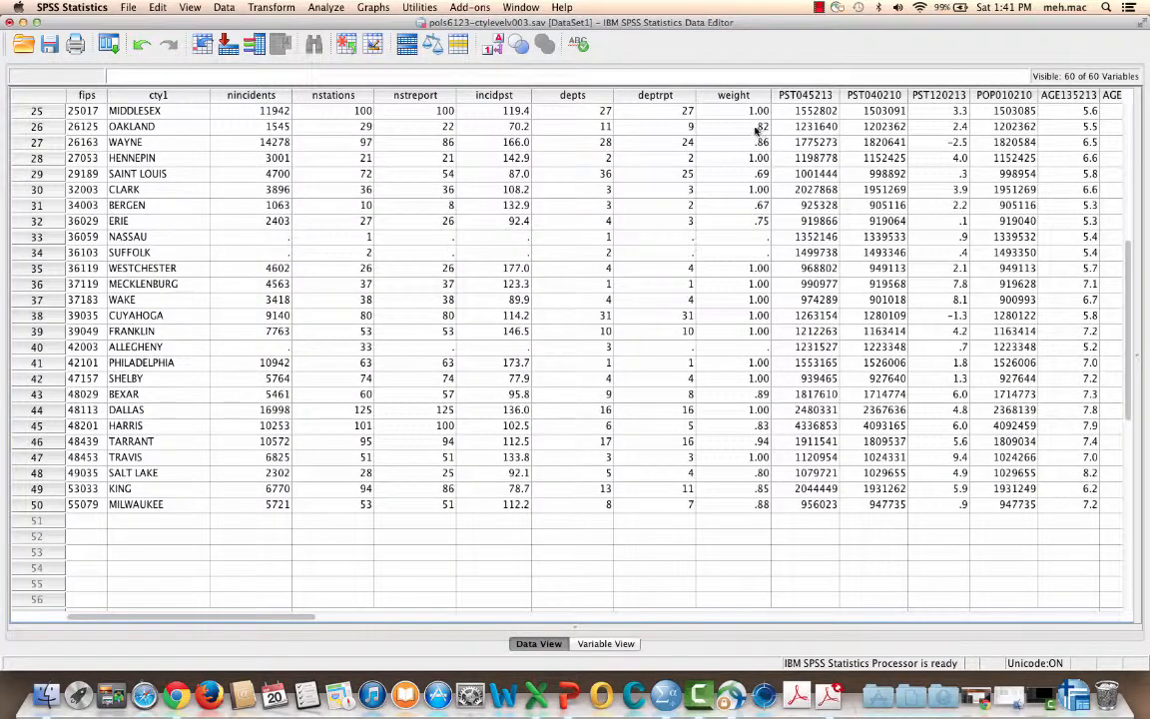
{"action": "scroll", "coordinate": [756, 132], "scroll_direction": "up", "scroll_amount": 10}
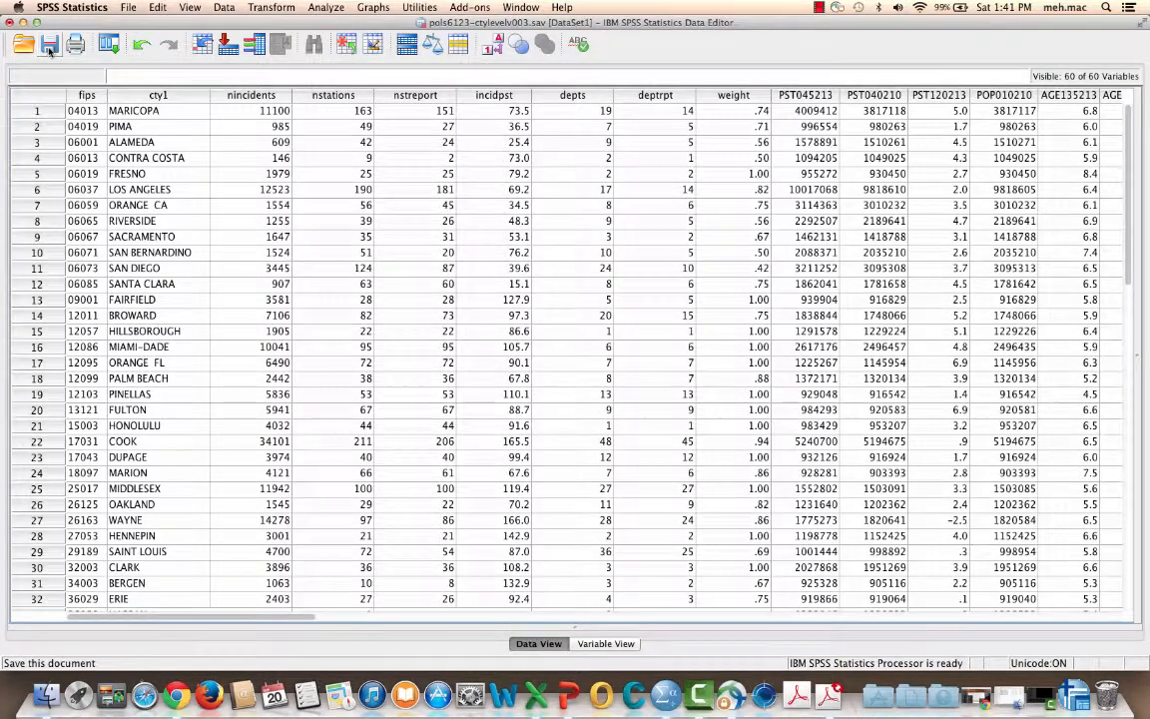
- Save the dataset as a new version named pols6123-ctylevelv004.sav on the Desktop
{"action": "left_click", "coordinate": [129, 7]}
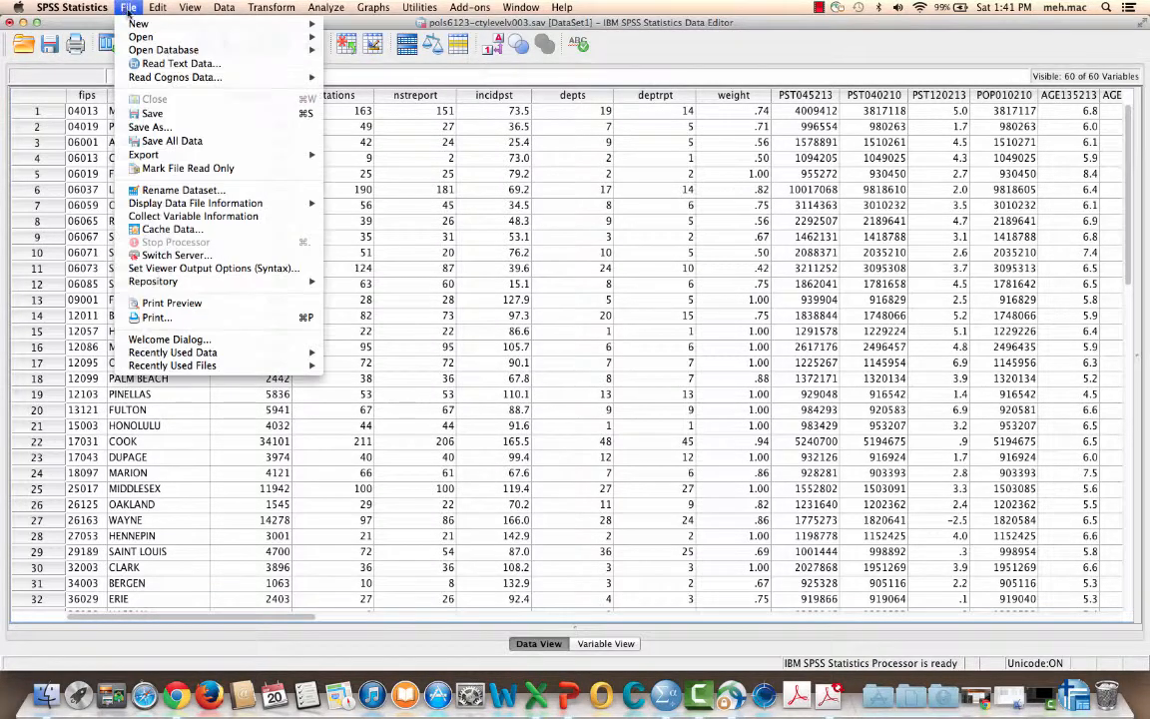
{"action": "left_click", "coordinate": [175, 127]}
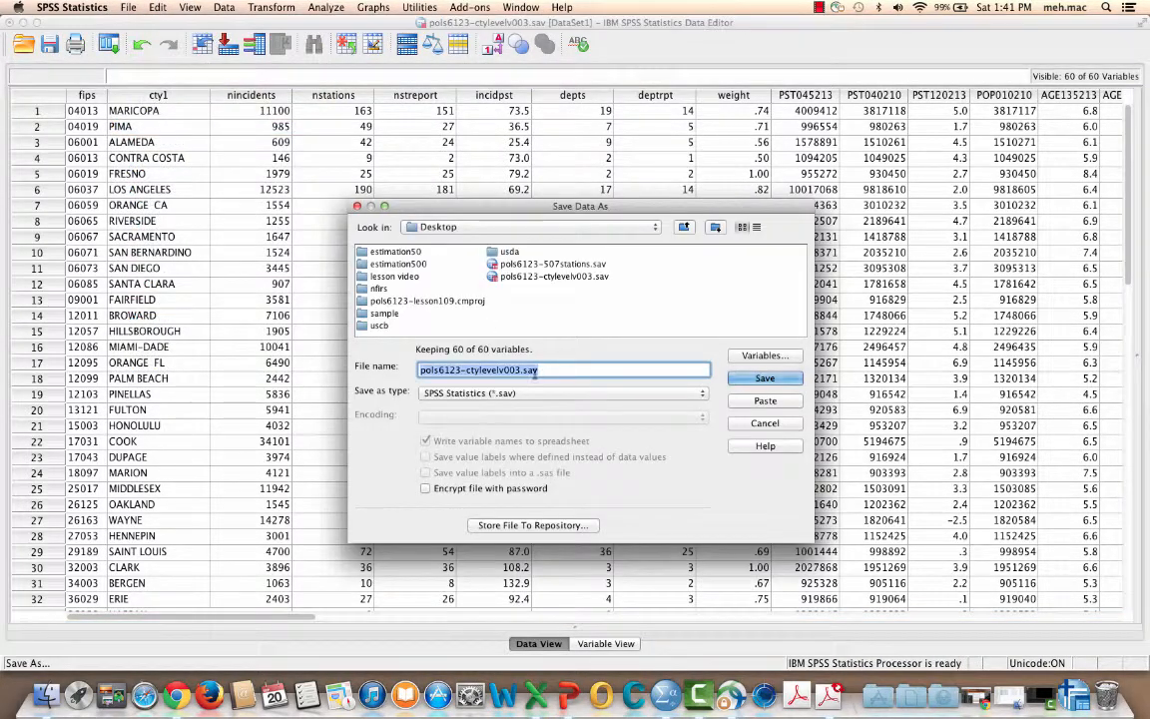
{"action": "left_click", "coordinate": [522, 371]}
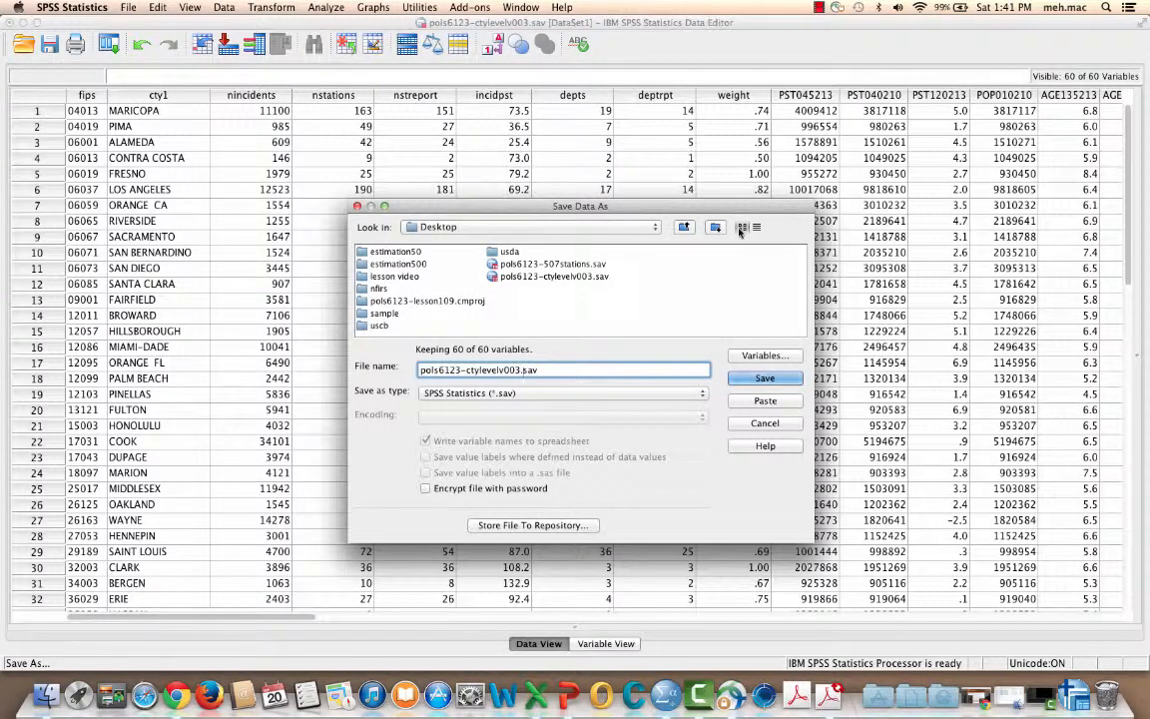
{"action": "key", "text": "BackSpace"}
{"action": "type", "text": "4"}
{"action": "left_click", "coordinate": [765, 380]}
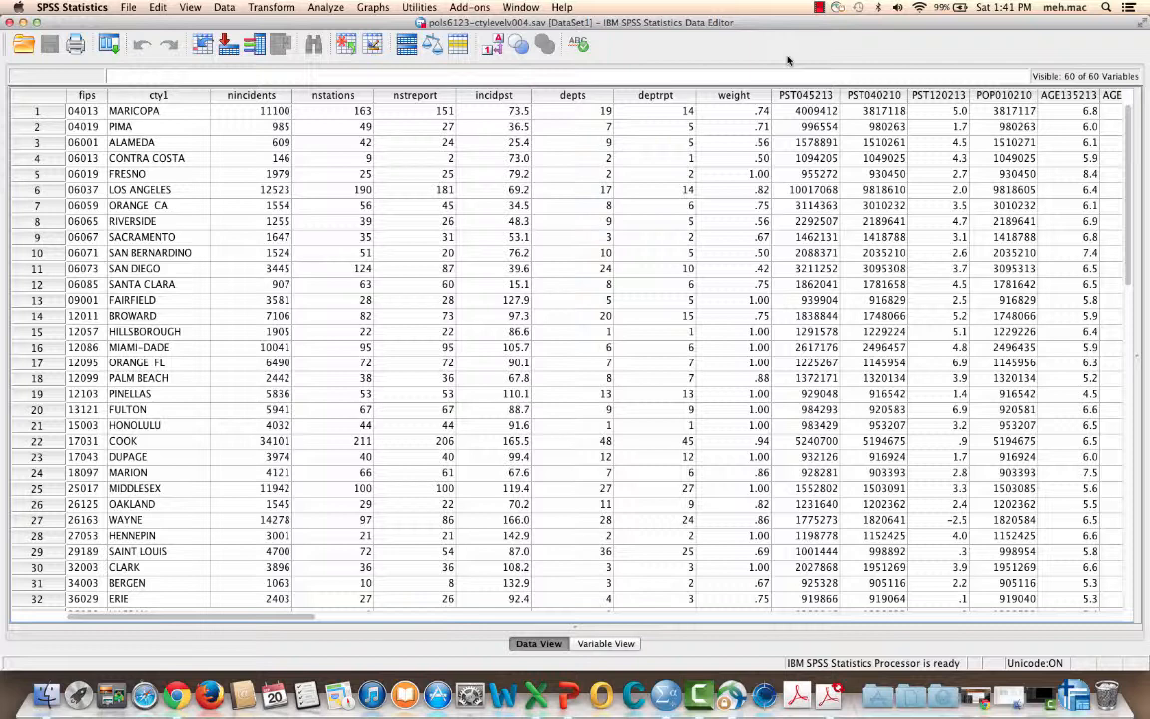
{"action": "left_click", "coordinate": [819, 7]}
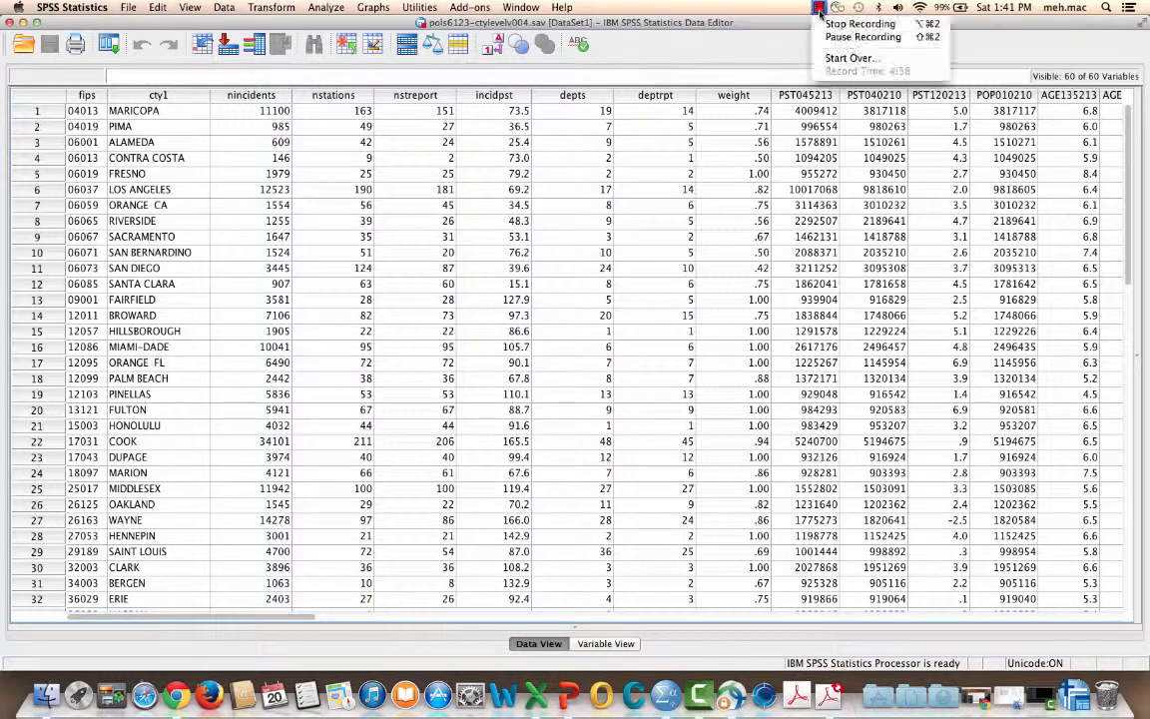
{"action": "left_click", "coordinate": [835, 37]}
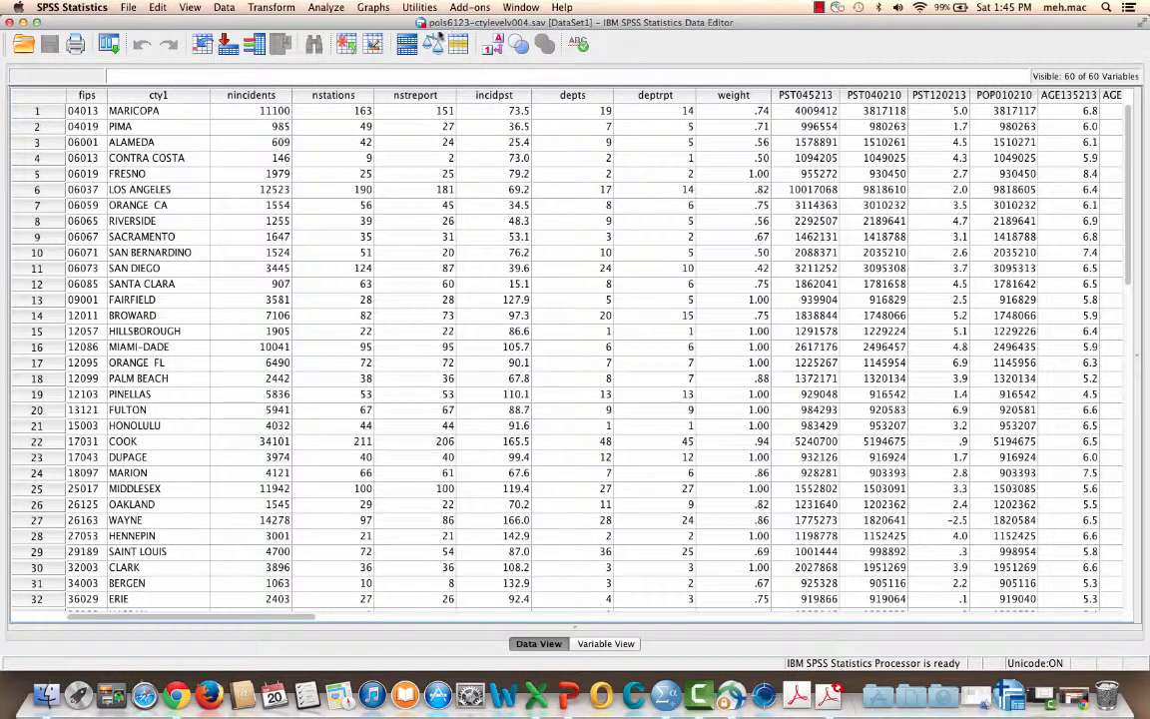
- Set up a Descriptives analysis with the variables incidpst, weight and POP060210
{"action": "left_click", "coordinate": [282, 10]}
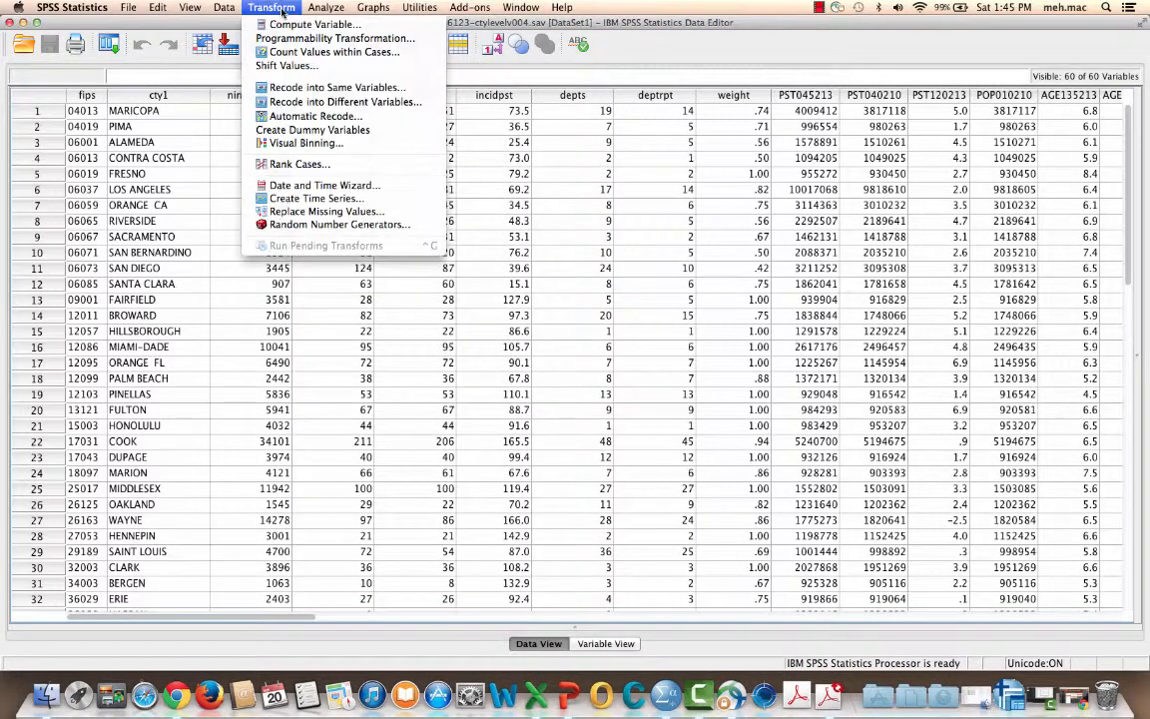
{"action": "mouse_move", "coordinate": [326, 8]}
{"action": "mouse_move", "coordinate": [330, 38]}
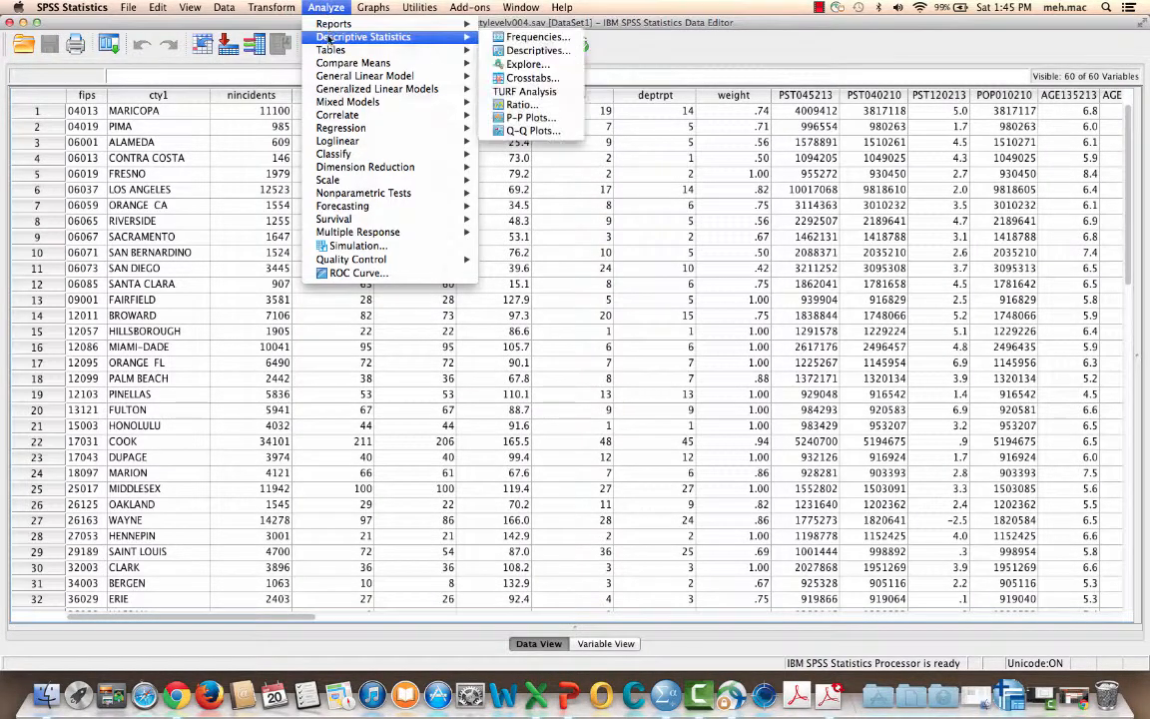
{"action": "left_click", "coordinate": [532, 52]}
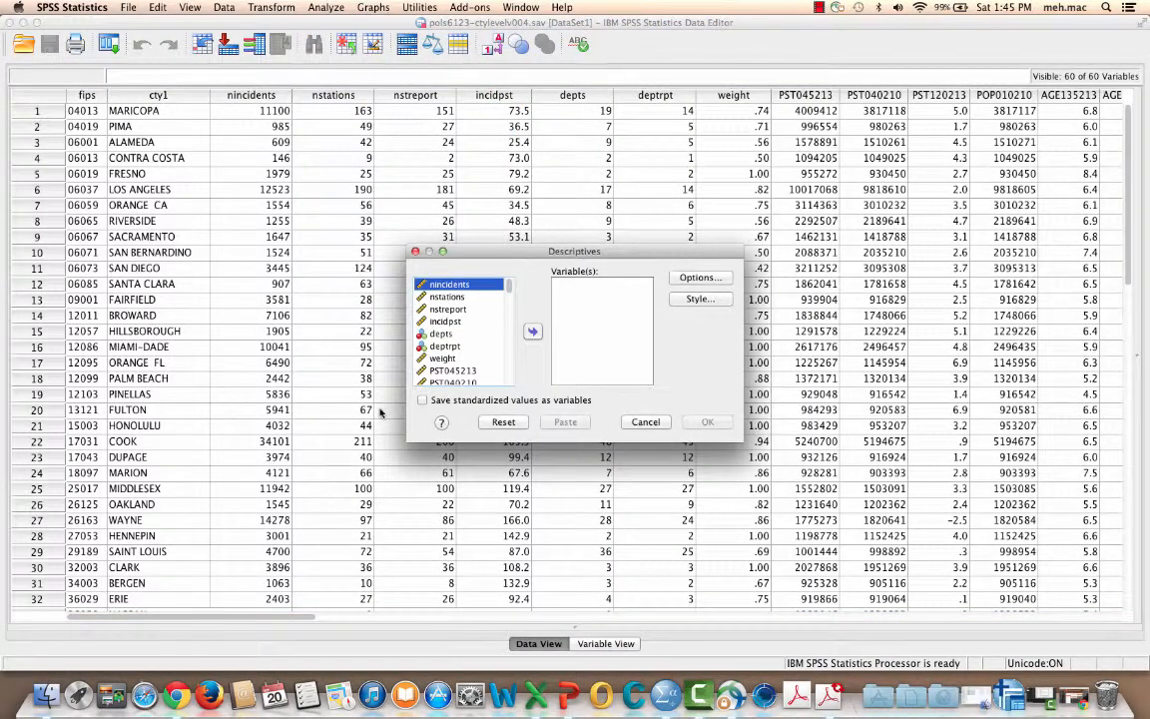
{"action": "left_click", "coordinate": [450, 323]}
{"action": "double_click", "coordinate": [449, 323]}
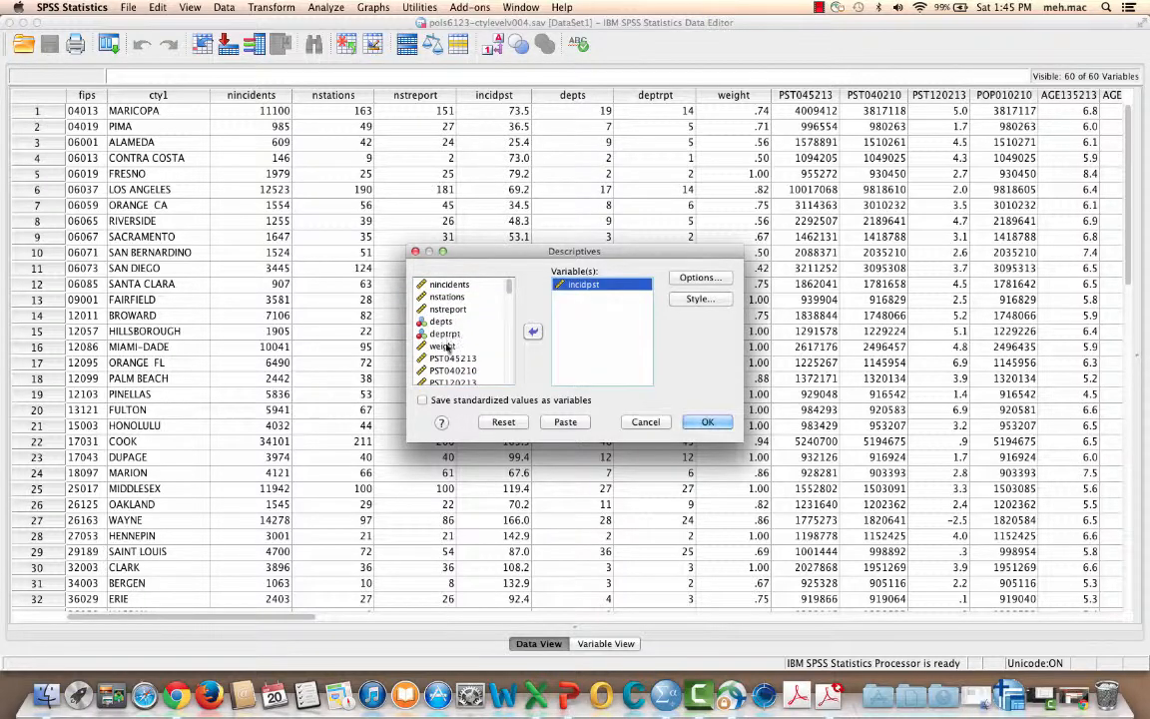
{"action": "left_click", "coordinate": [443, 347]}
{"action": "left_click", "coordinate": [533, 330]}
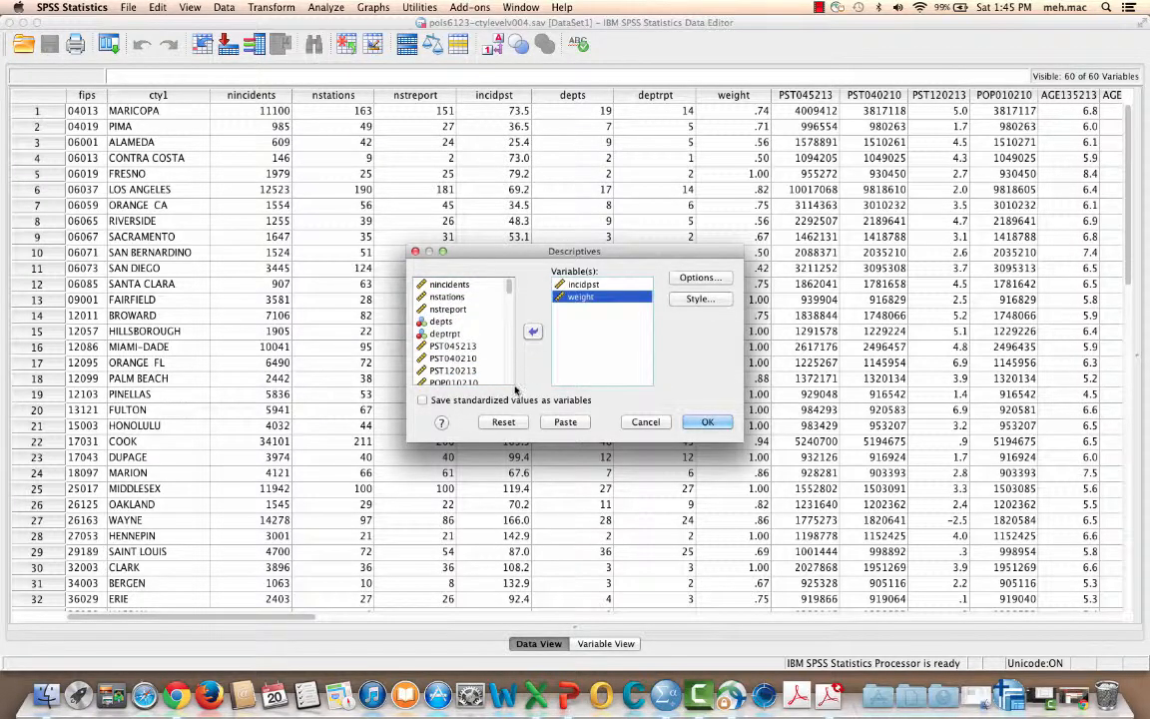
{"action": "left_click_drag", "start_coordinate": [511, 289], "coordinate": [516, 392]}
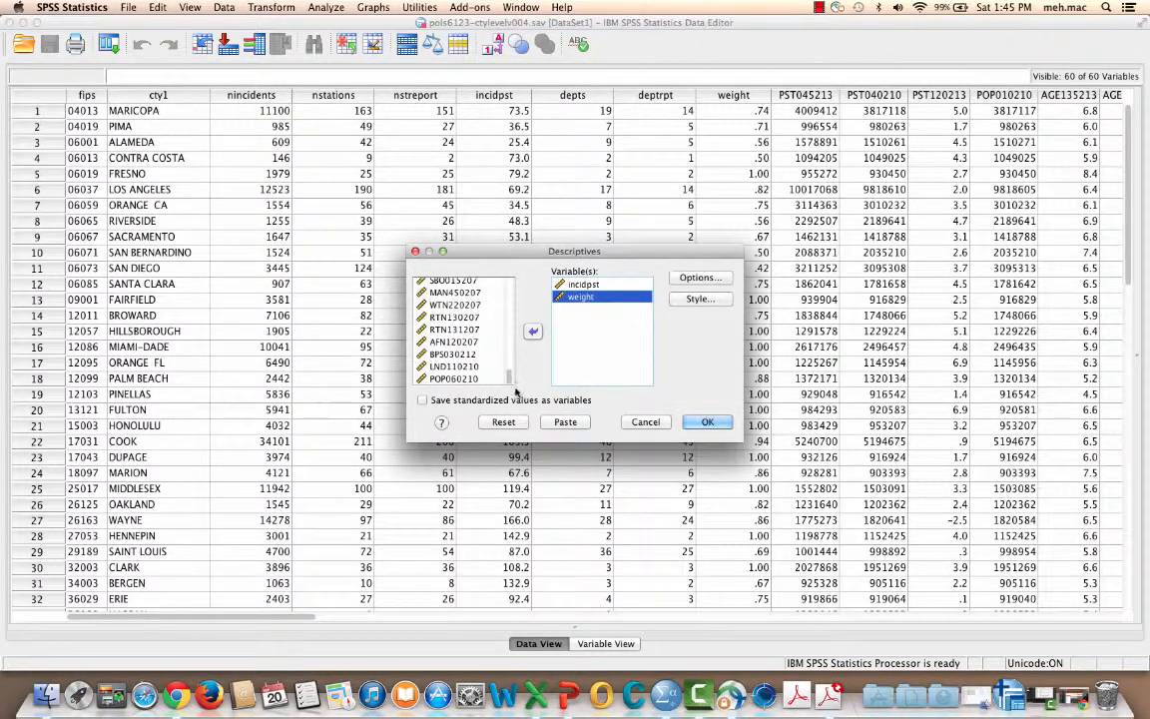
{"action": "left_click", "coordinate": [457, 381]}
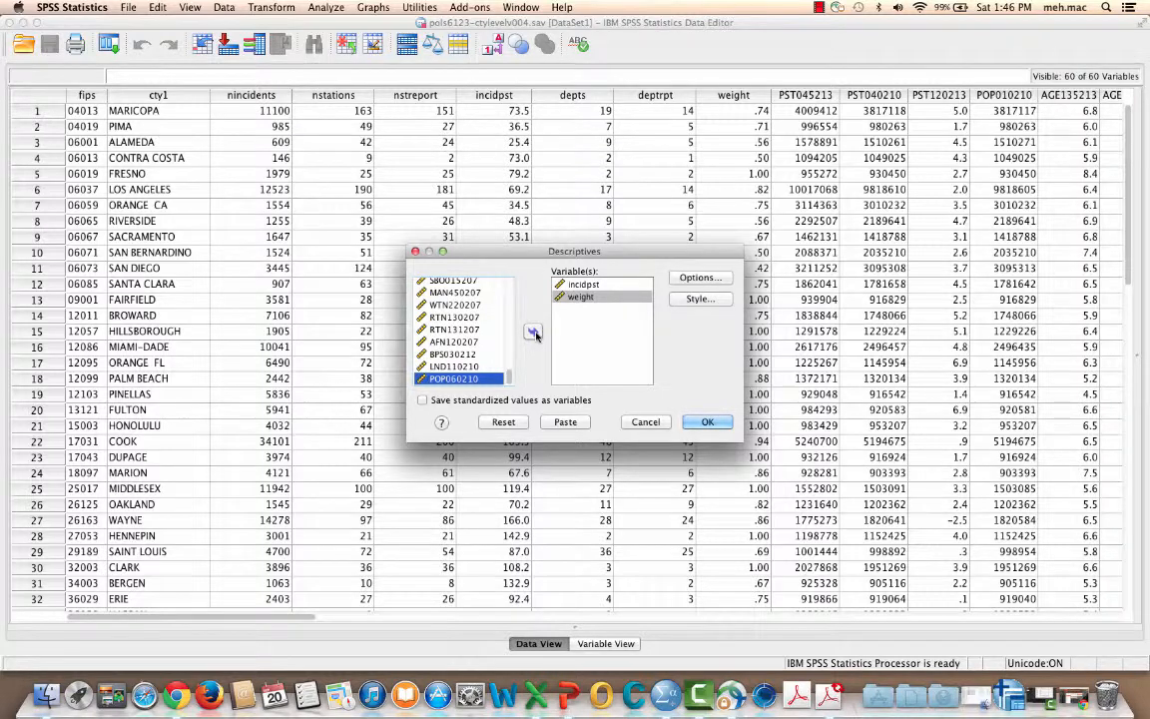
{"action": "left_click", "coordinate": [533, 333]}
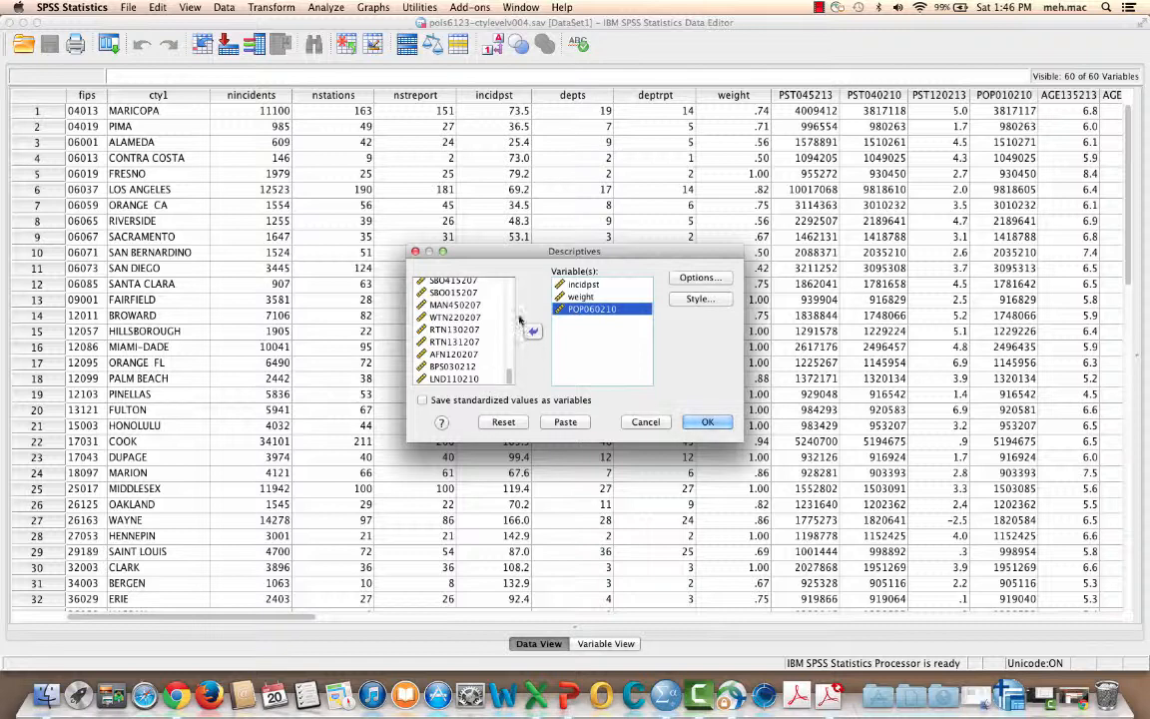
- Add HSG096212 to the Descriptives variables and run the analysis
{"action": "scroll", "coordinate": [512, 330], "scroll_direction": "up", "scroll_amount": 10}
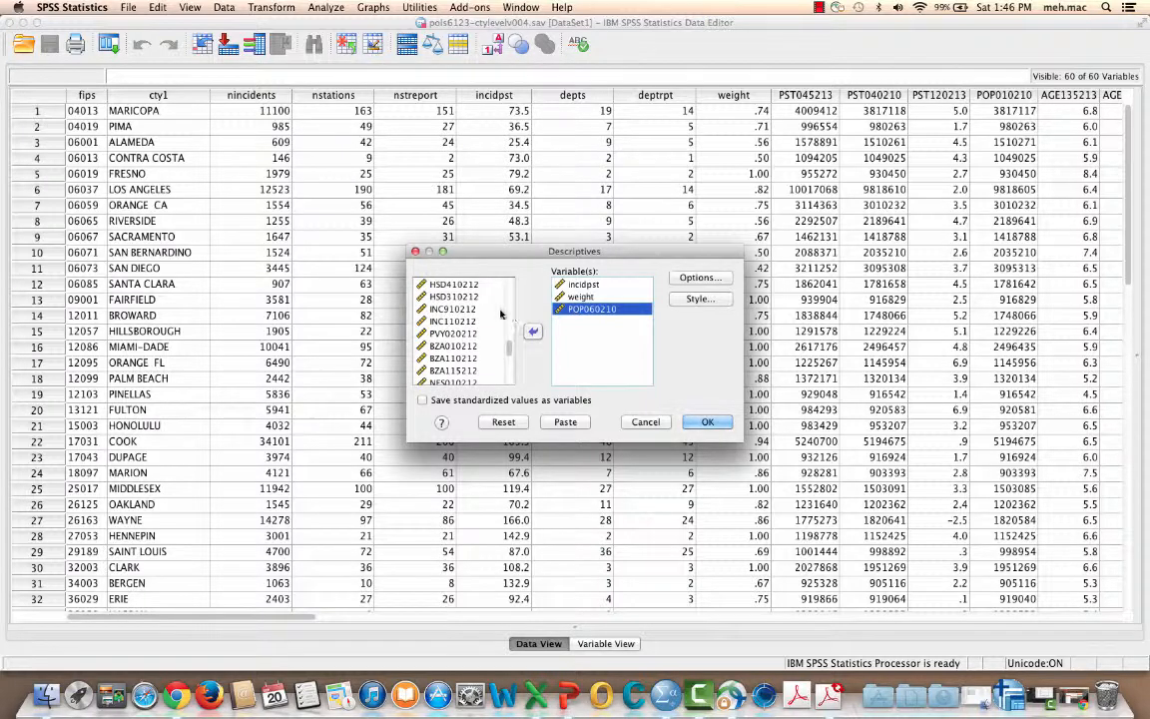
{"action": "scroll", "coordinate": [512, 348], "scroll_direction": "up", "scroll_amount": 1}
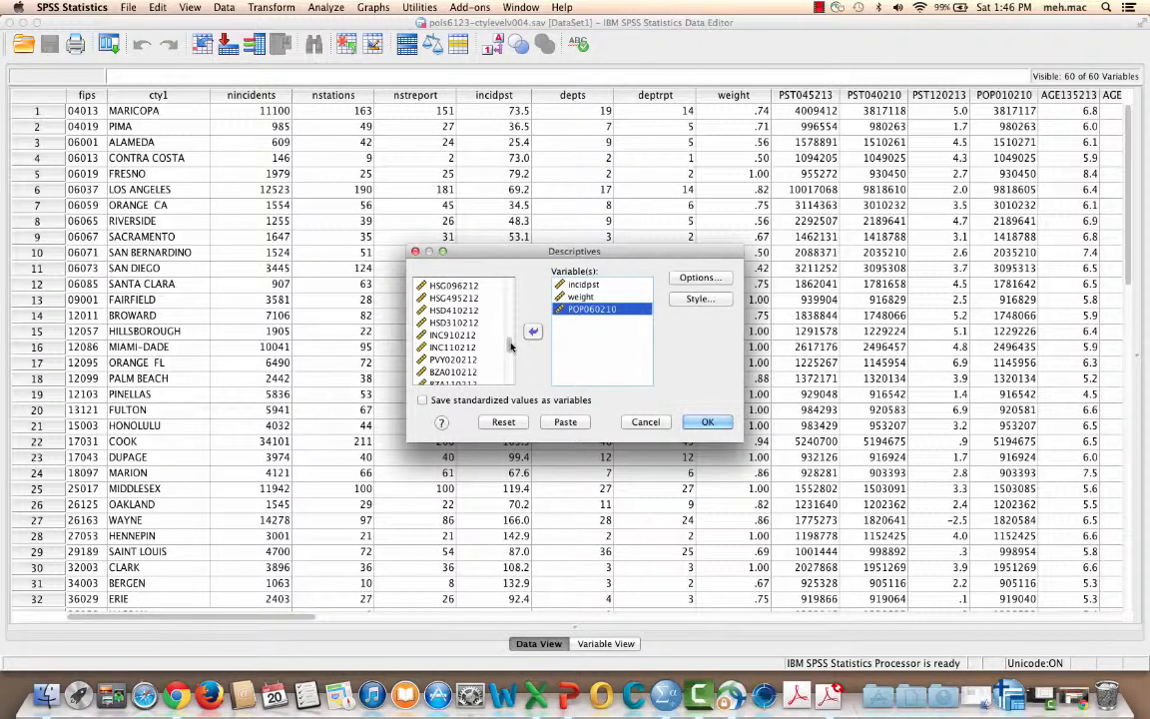
{"action": "scroll", "coordinate": [511, 345], "scroll_direction": "up", "scroll_amount": 1}
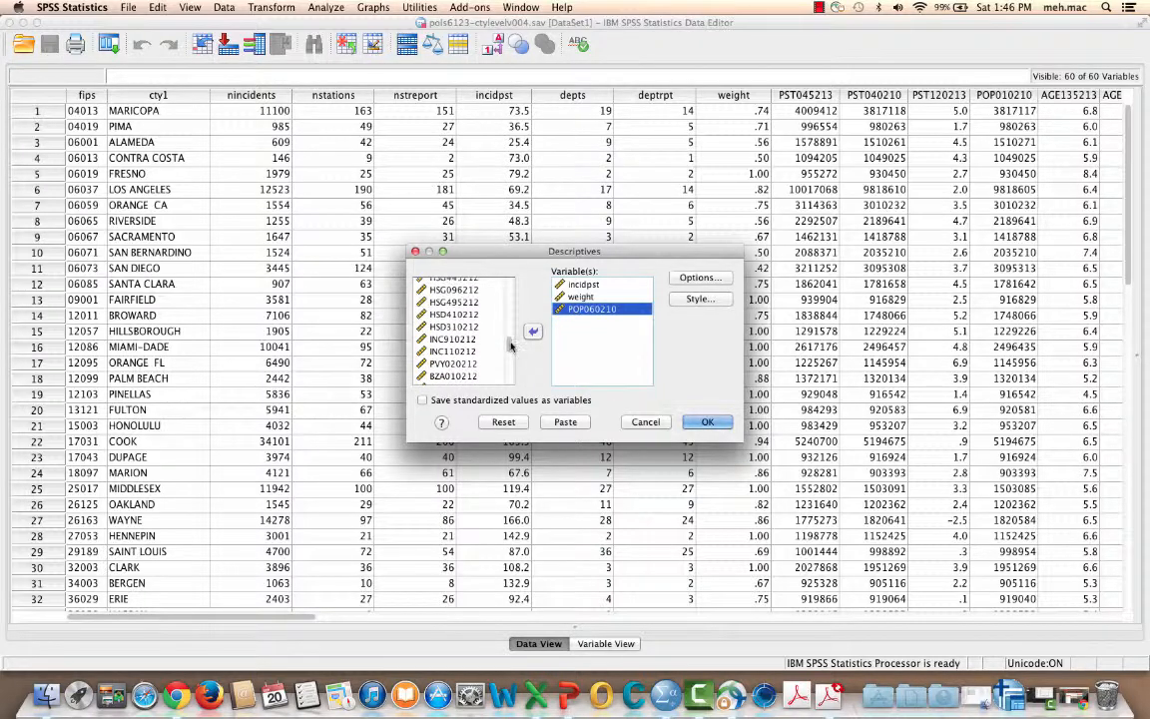
{"action": "left_click", "coordinate": [469, 297]}
{"action": "left_click", "coordinate": [533, 332]}
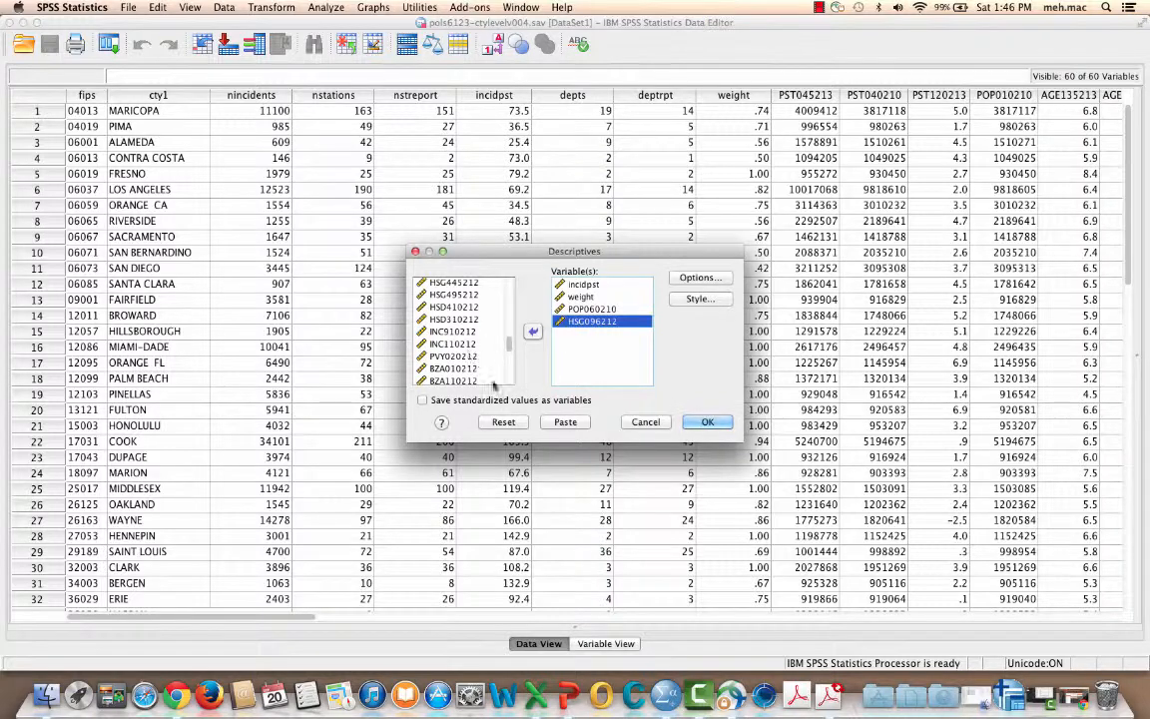
{"action": "left_click", "coordinate": [708, 423]}
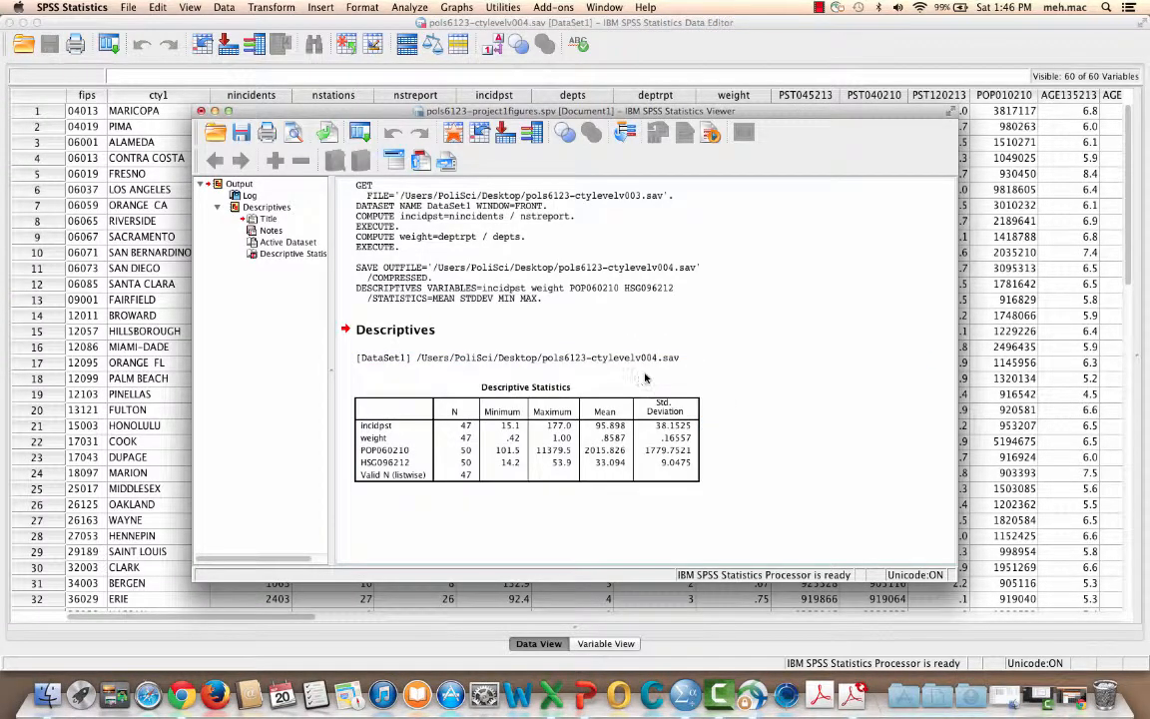
{"action": "left_click", "coordinate": [539, 395]}
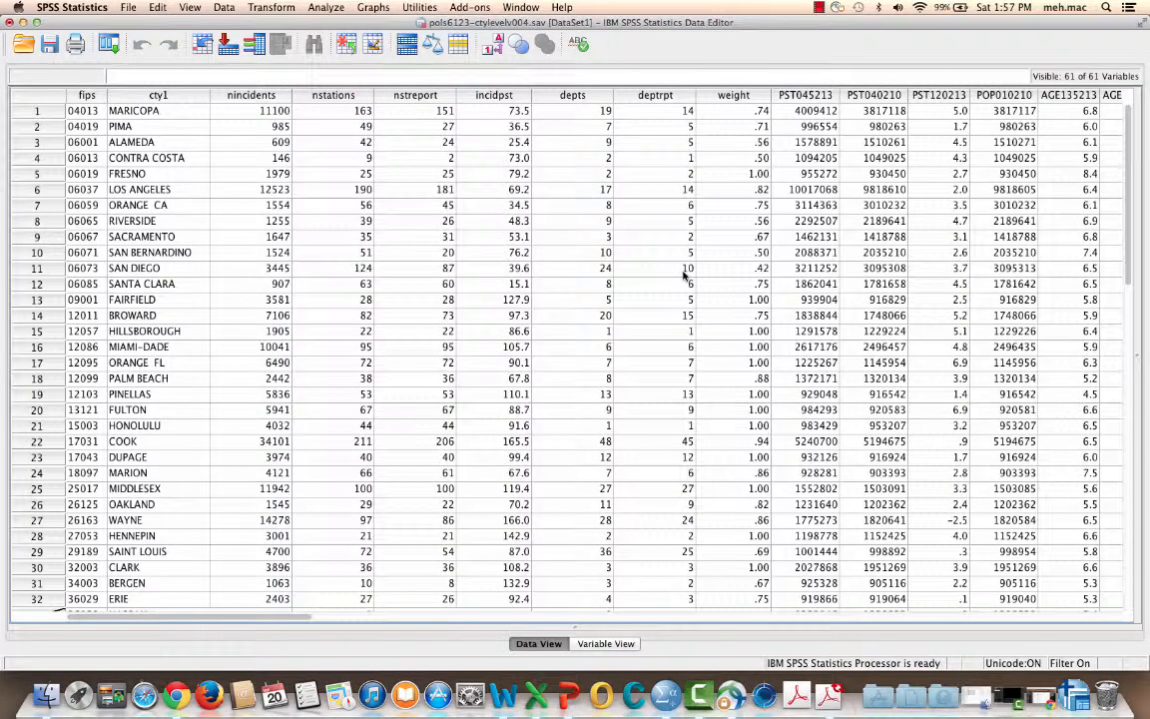
- Filter the dataset with the condition NVALID(incidpst), filtering out unselected cases
{"action": "left_click", "coordinate": [460, 47]}
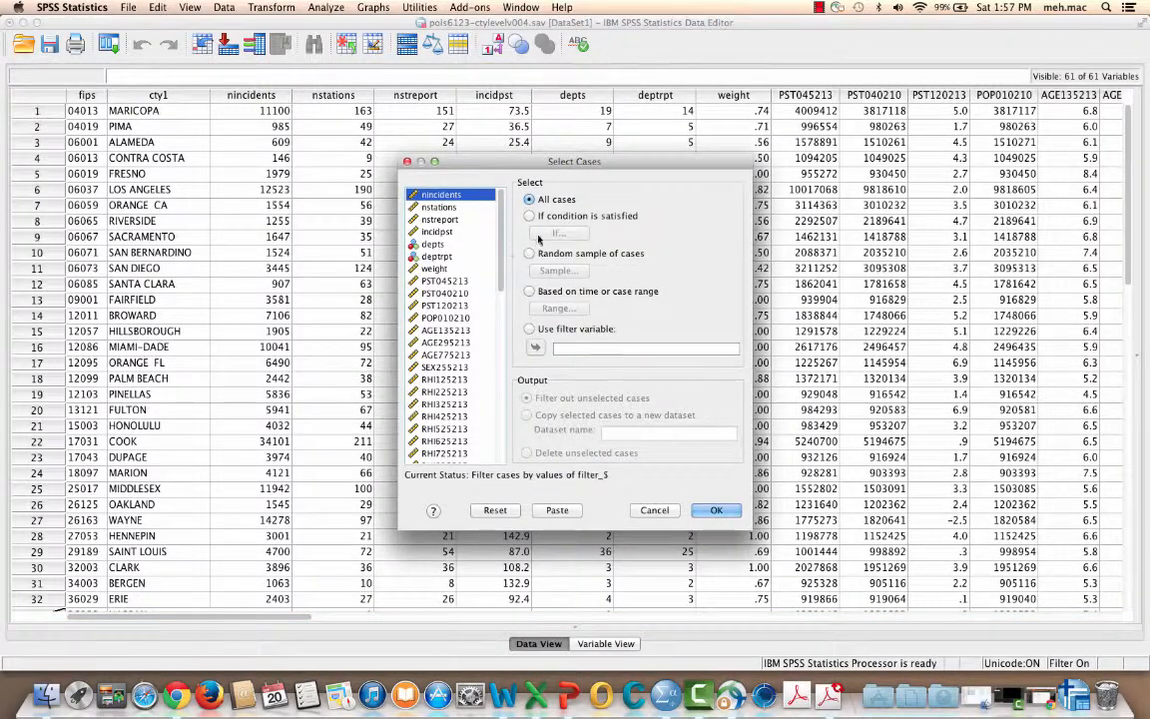
{"action": "left_click", "coordinate": [530, 215]}
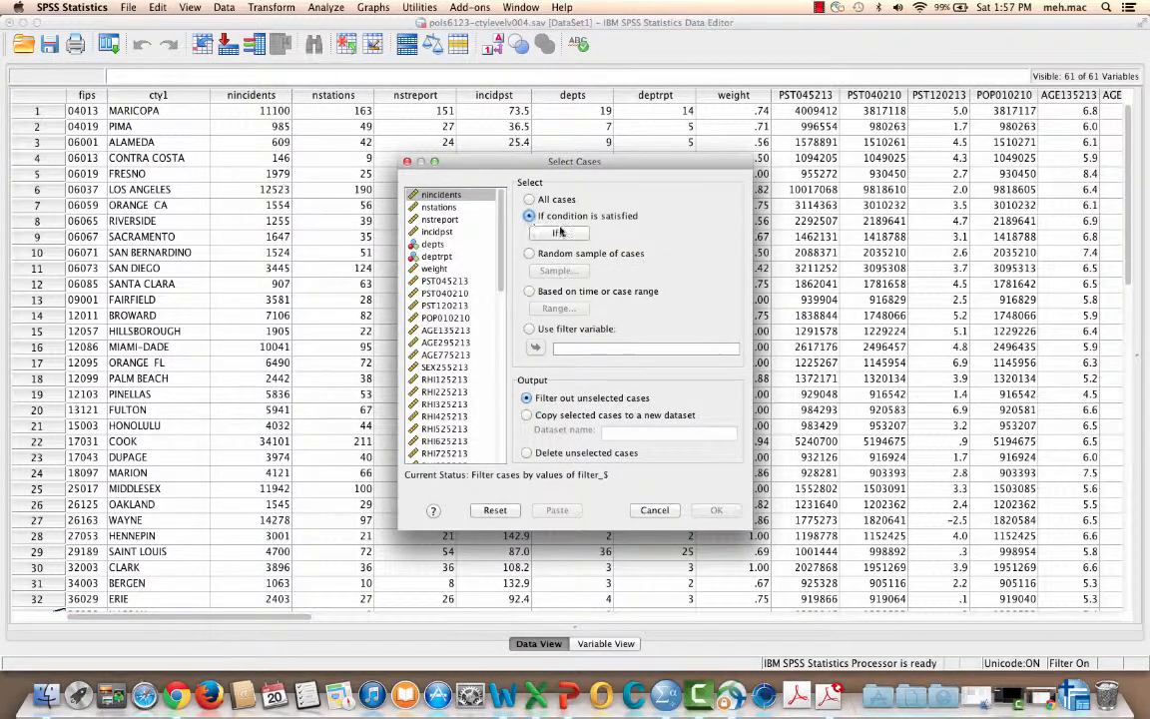
{"action": "left_click", "coordinate": [560, 233]}
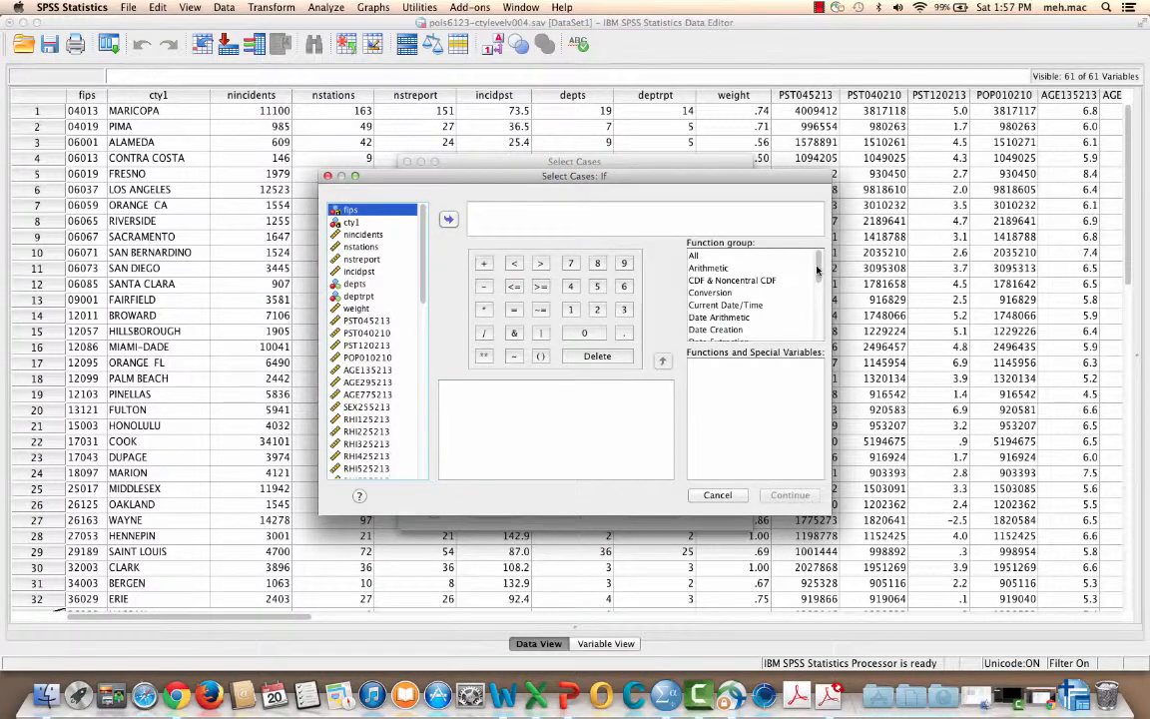
{"action": "left_click_drag", "start_coordinate": [817, 268], "coordinate": [819, 297]}
{"action": "left_click", "coordinate": [724, 306]}
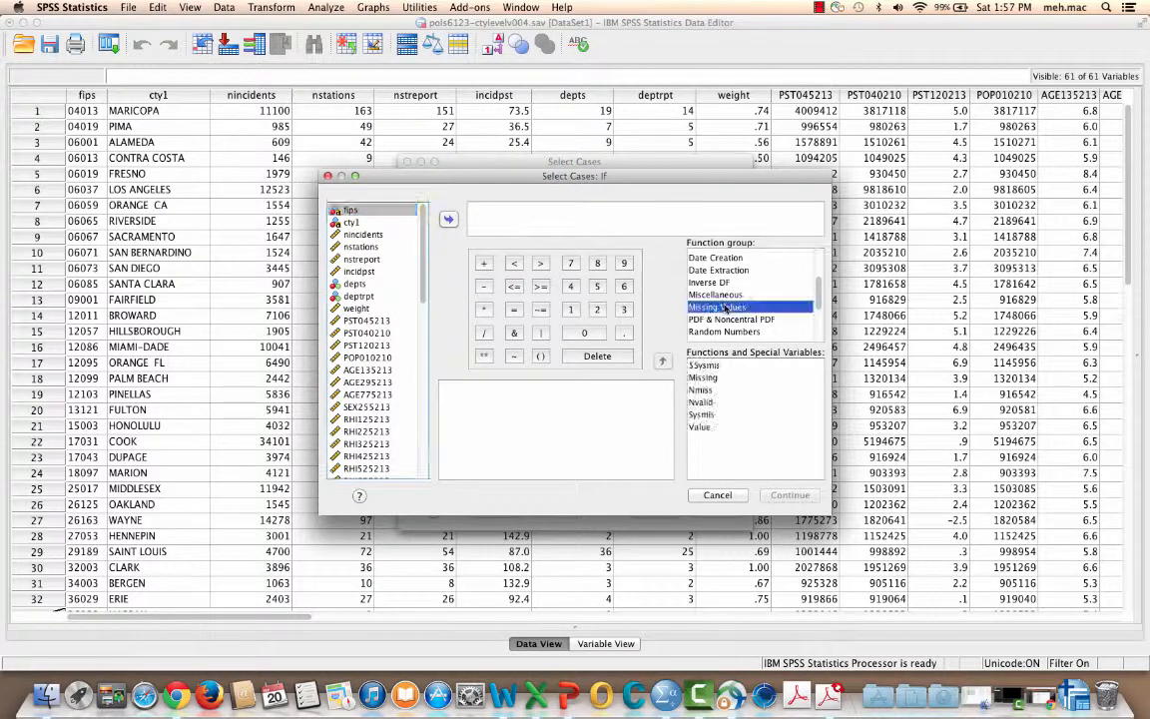
{"action": "left_click", "coordinate": [704, 402]}
{"action": "left_click", "coordinate": [663, 361]}
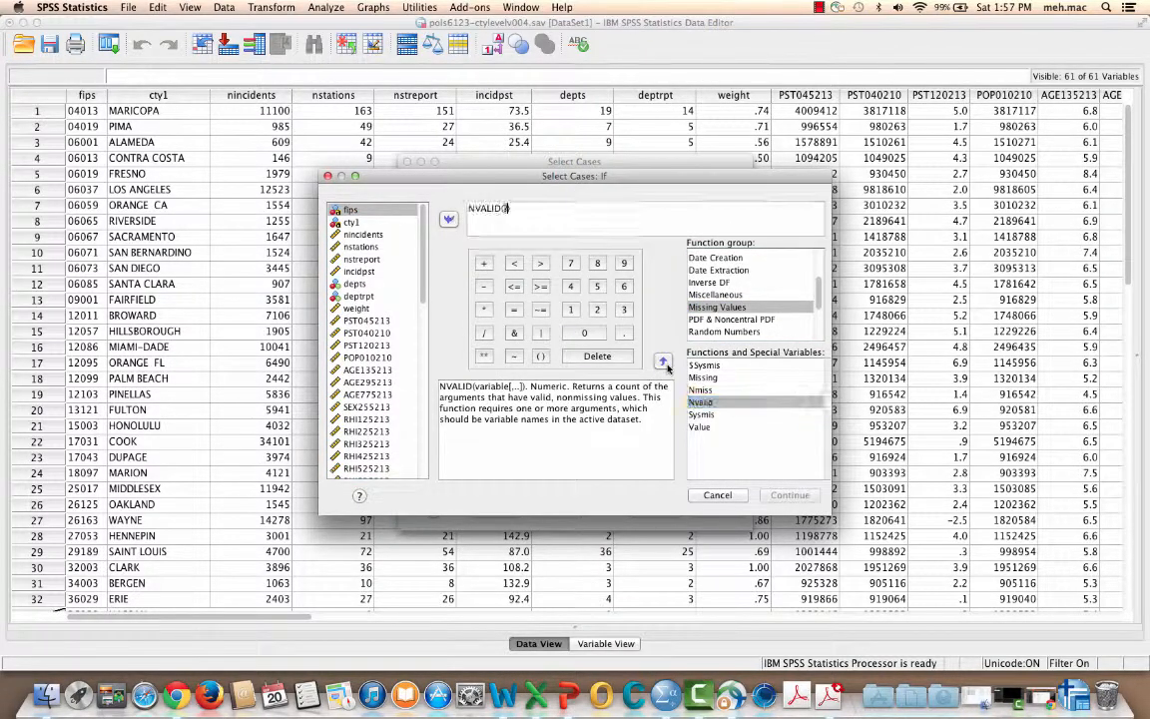
{"action": "left_click", "coordinate": [360, 271]}
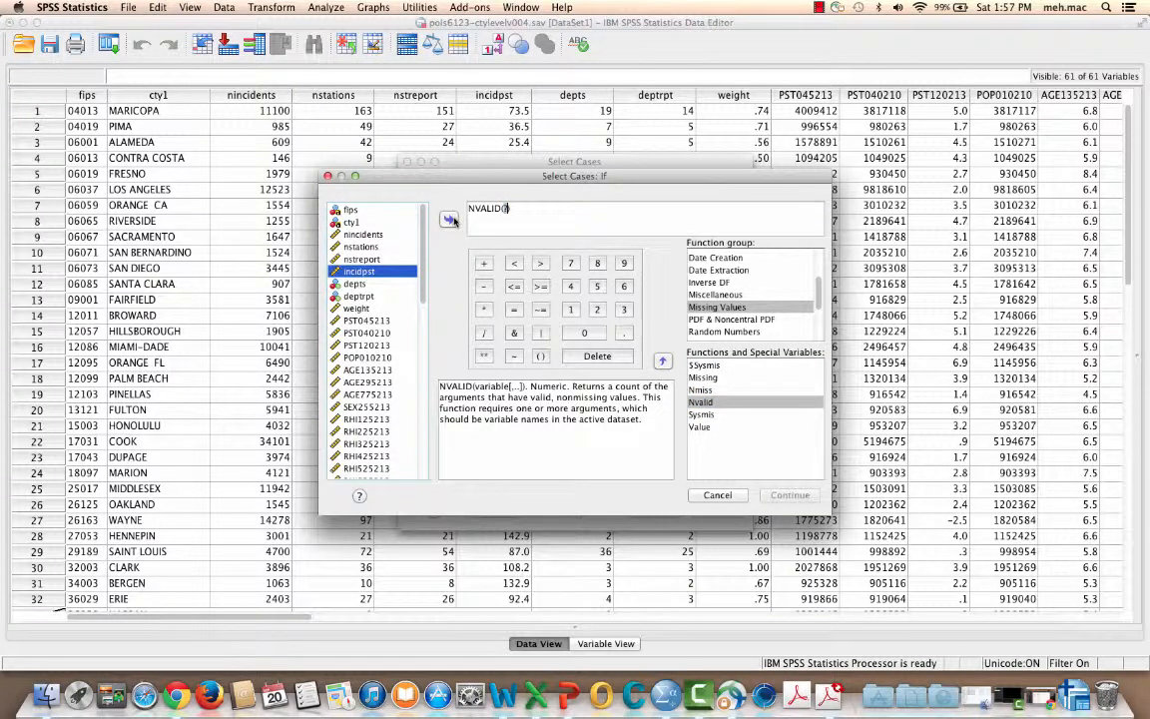
{"action": "left_click", "coordinate": [451, 219]}
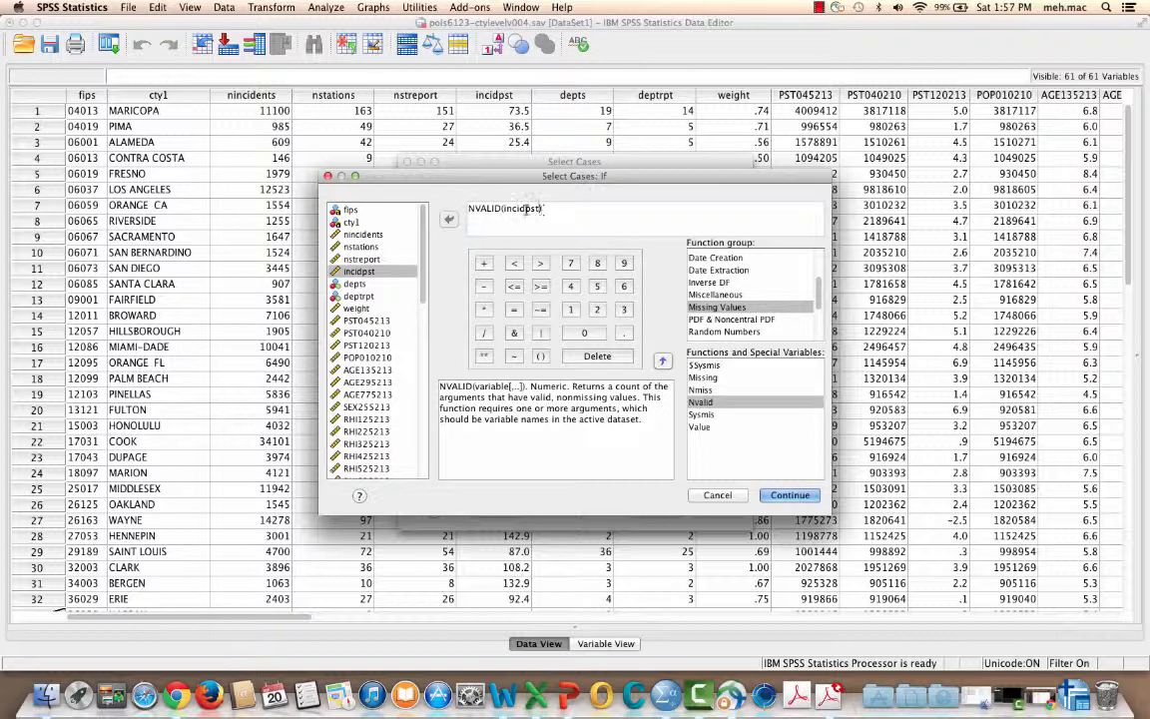
{"action": "left_click", "coordinate": [789, 496]}
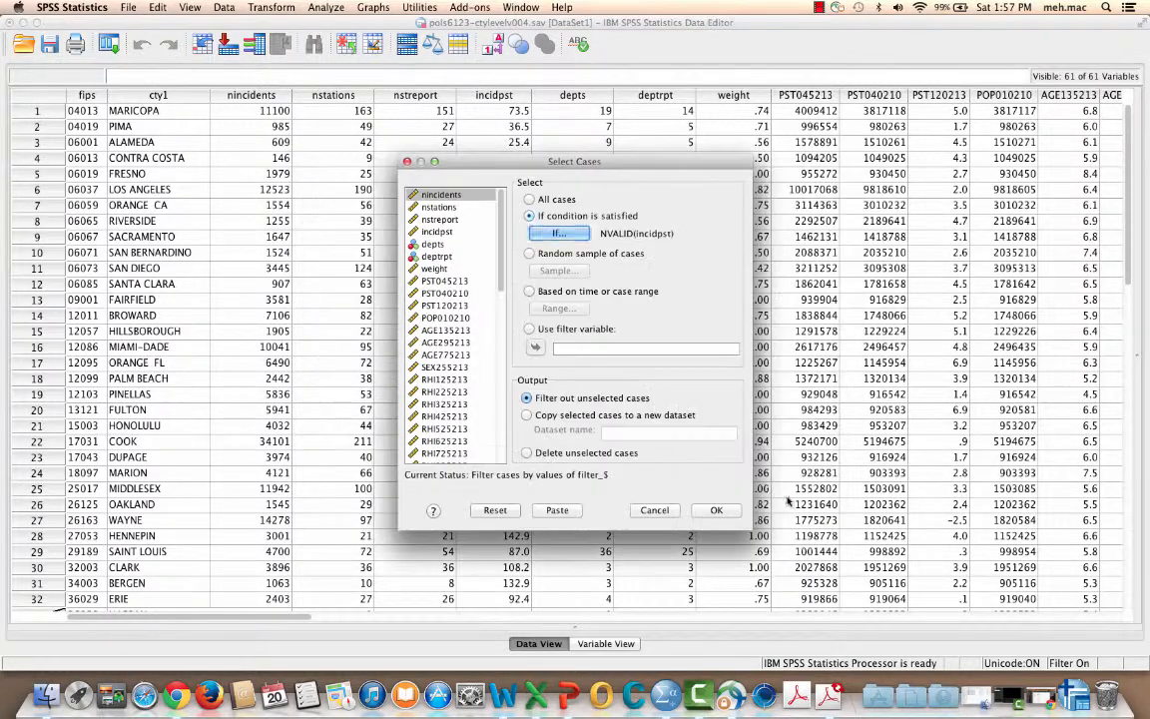
{"action": "left_click", "coordinate": [716, 511]}
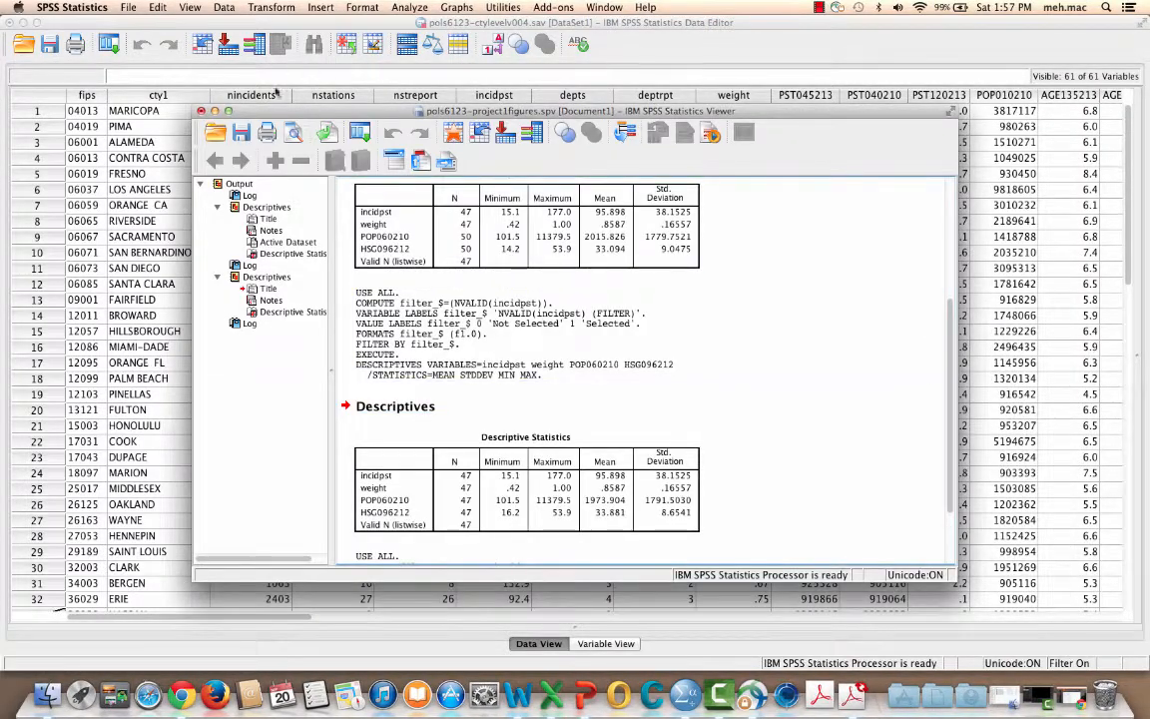
- Rerun Descriptives for incidpst, weight, POP060210 and HSG096212 on the filtered cases
{"action": "left_click", "coordinate": [213, 109]}
{"action": "scroll", "coordinate": [203, 306], "scroll_direction": "down", "scroll_amount": 10}
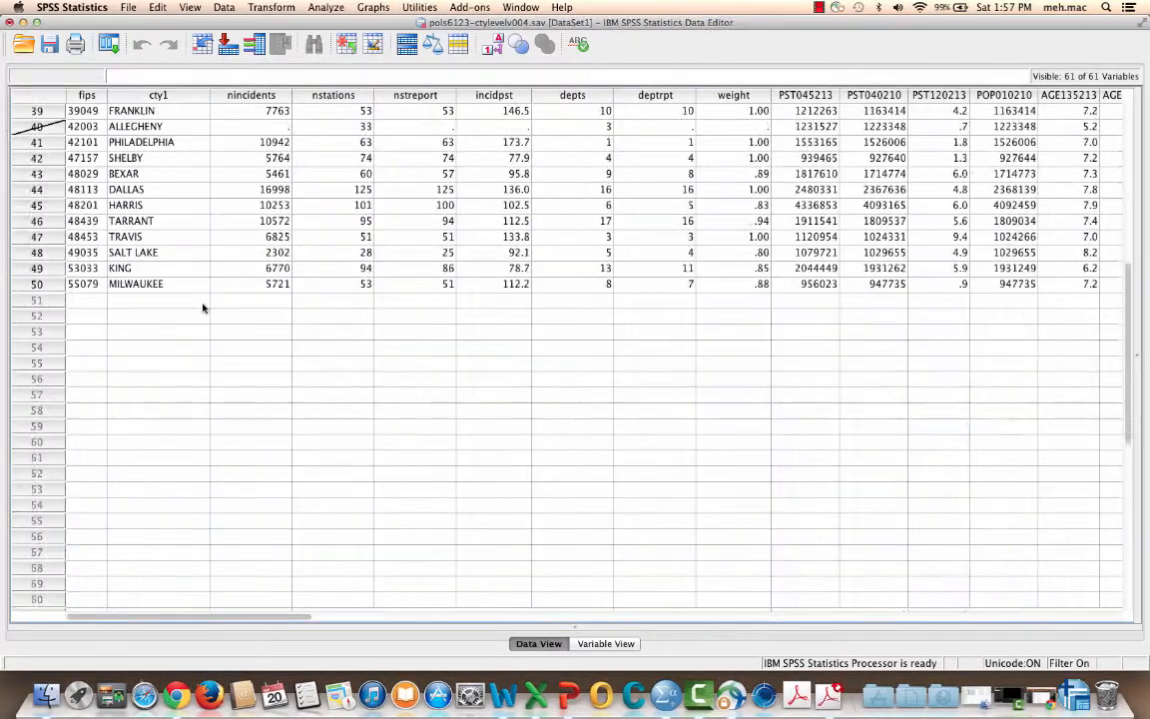
{"action": "scroll", "coordinate": [203, 306], "scroll_direction": "up", "scroll_amount": 2}
{"action": "scroll", "coordinate": [203, 307], "scroll_direction": "up", "scroll_amount": 3}
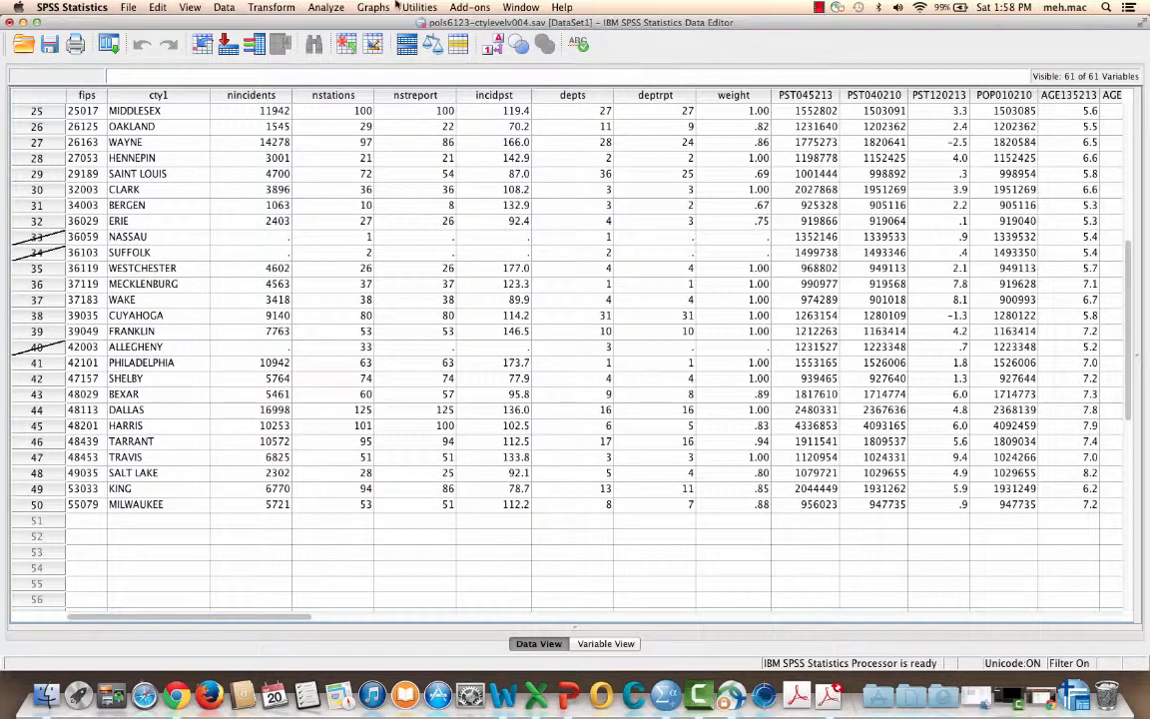
{"action": "left_click", "coordinate": [271, 8]}
{"action": "mouse_move", "coordinate": [345, 37]}
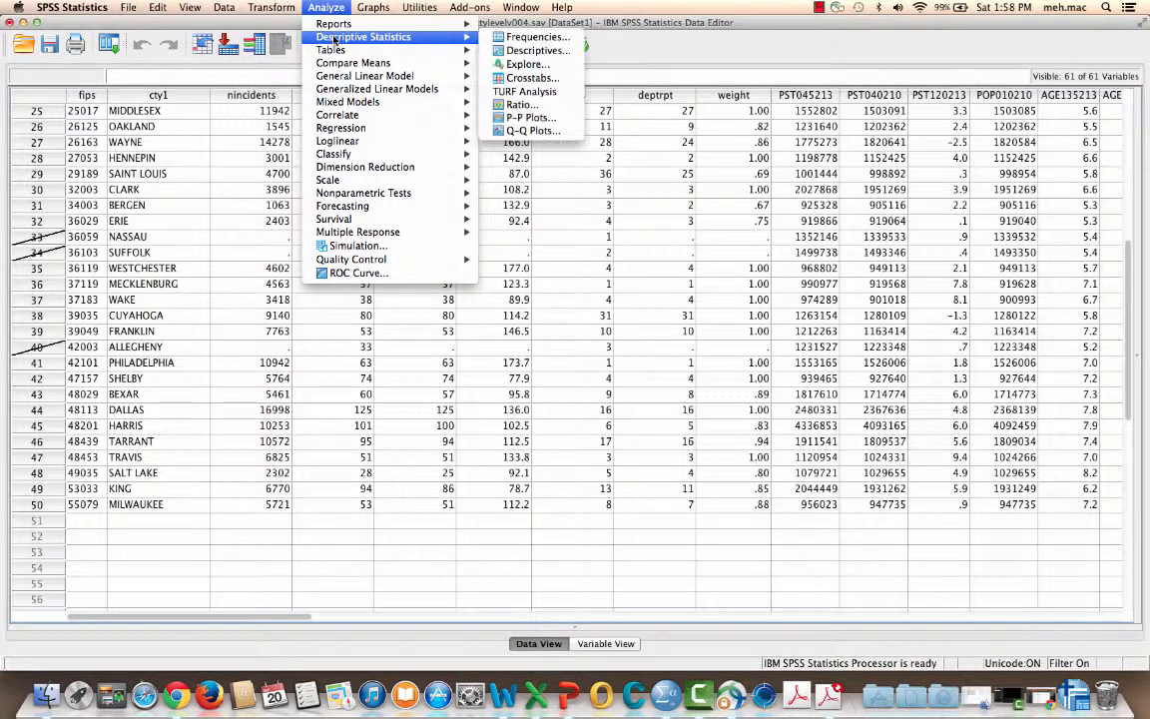
{"action": "left_click", "coordinate": [529, 51]}
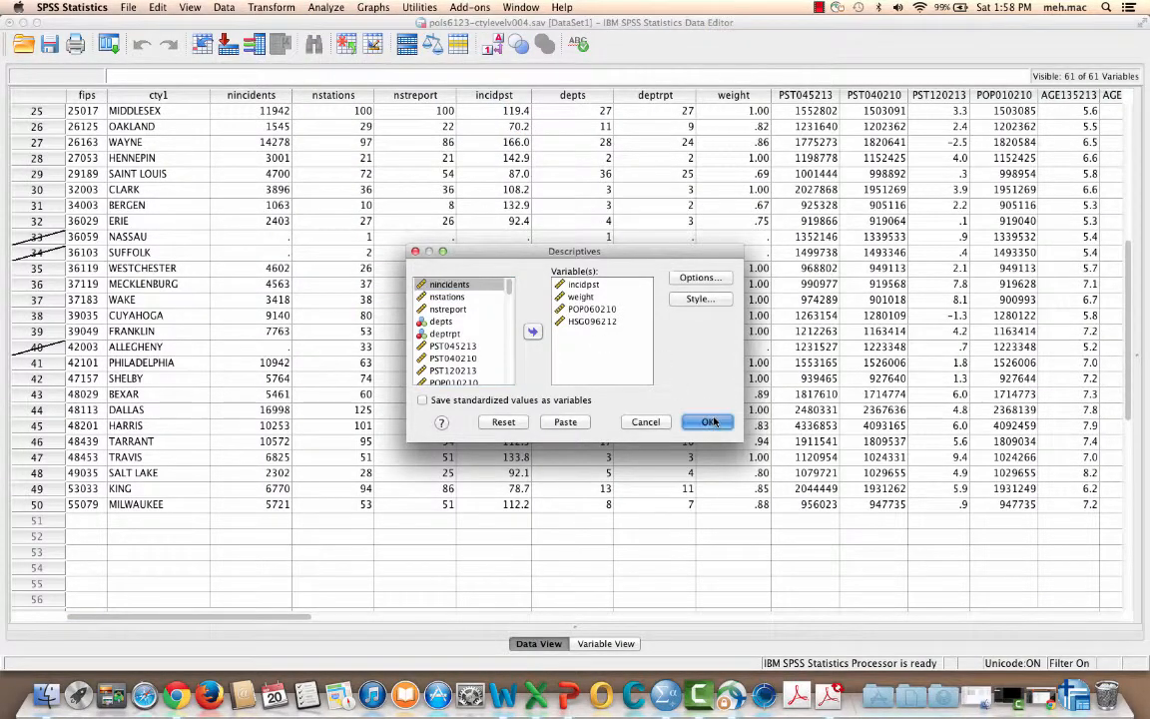
{"action": "left_click", "coordinate": [708, 421]}
{"action": "left_click", "coordinate": [484, 489]}
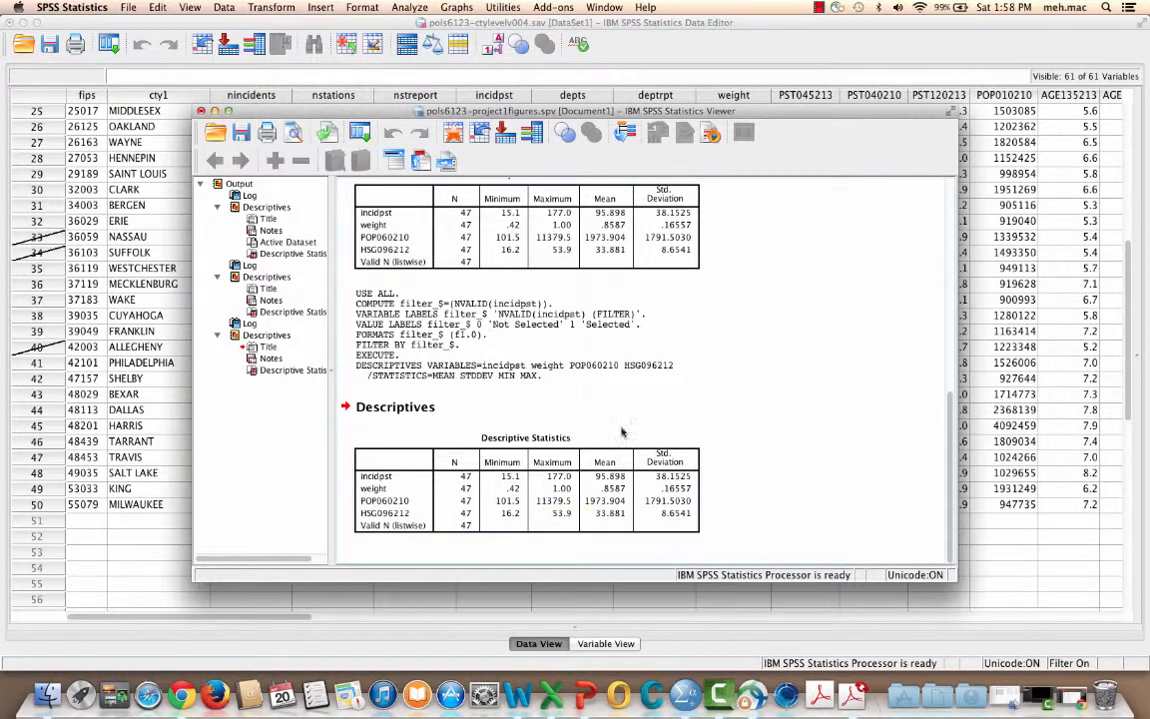
- Switch to the Project 1 - OLS course page in Chrome, download the pols6123-template document and open it in Word
{"action": "left_click", "coordinate": [216, 112]}
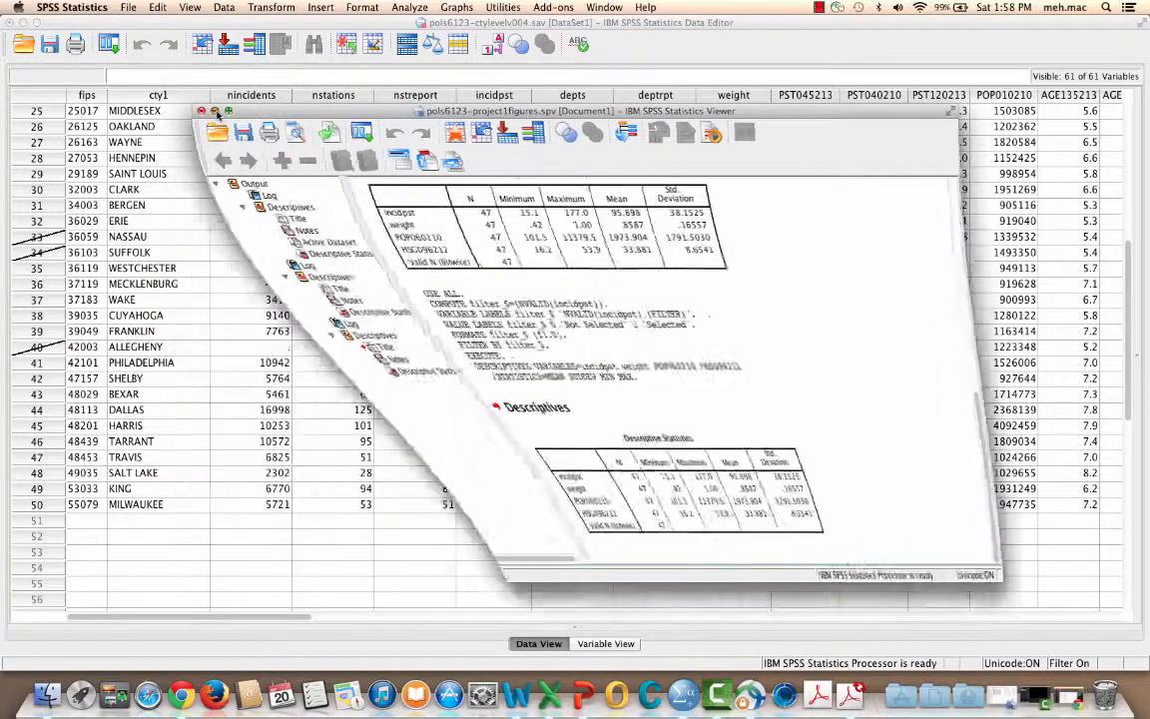
{"action": "left_click", "coordinate": [24, 24]}
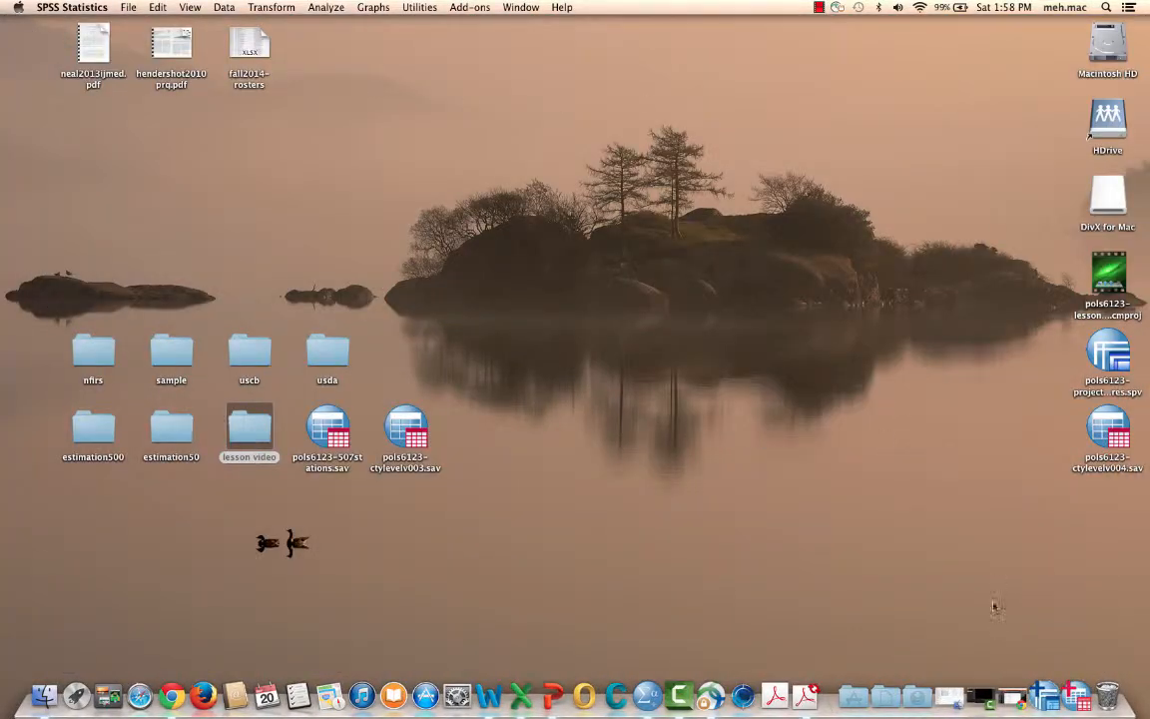
{"action": "left_click", "coordinate": [981, 696]}
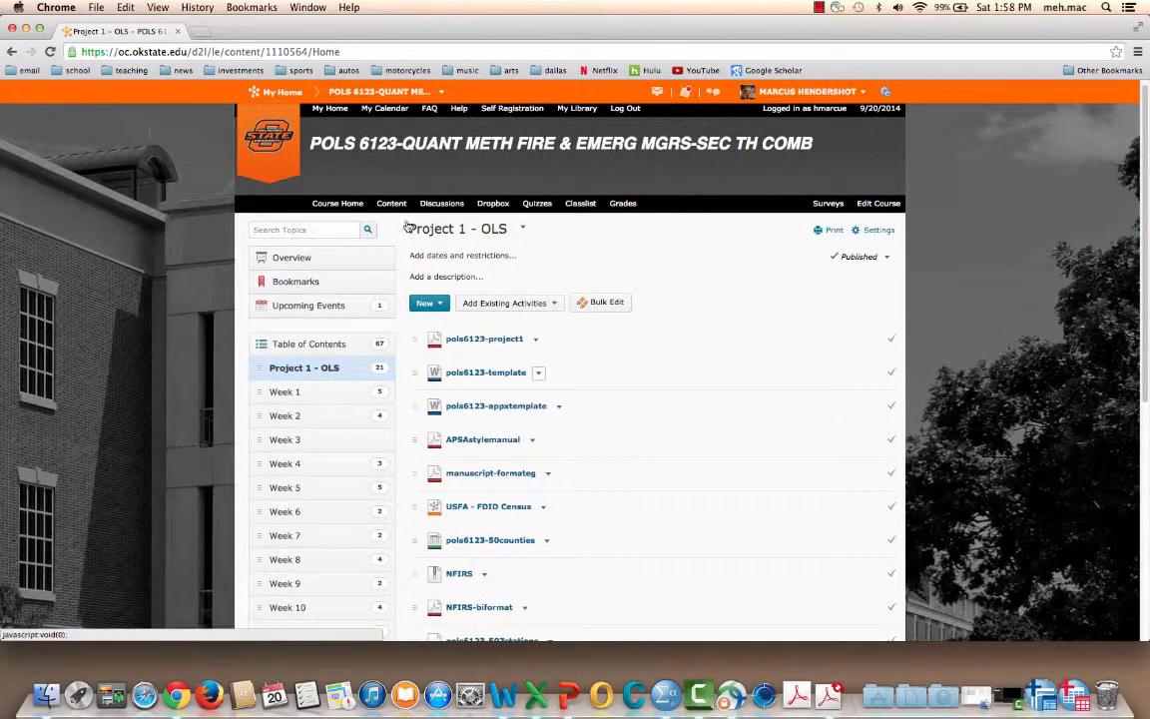
{"action": "left_click", "coordinate": [539, 374]}
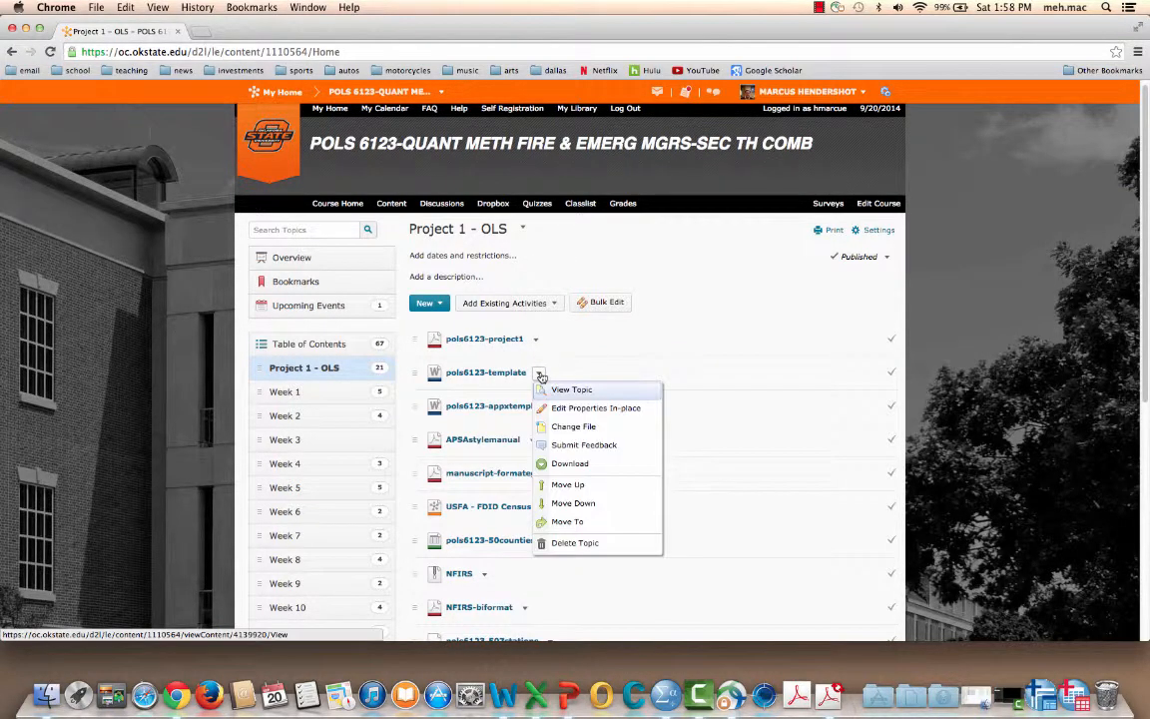
{"action": "left_click", "coordinate": [585, 466]}
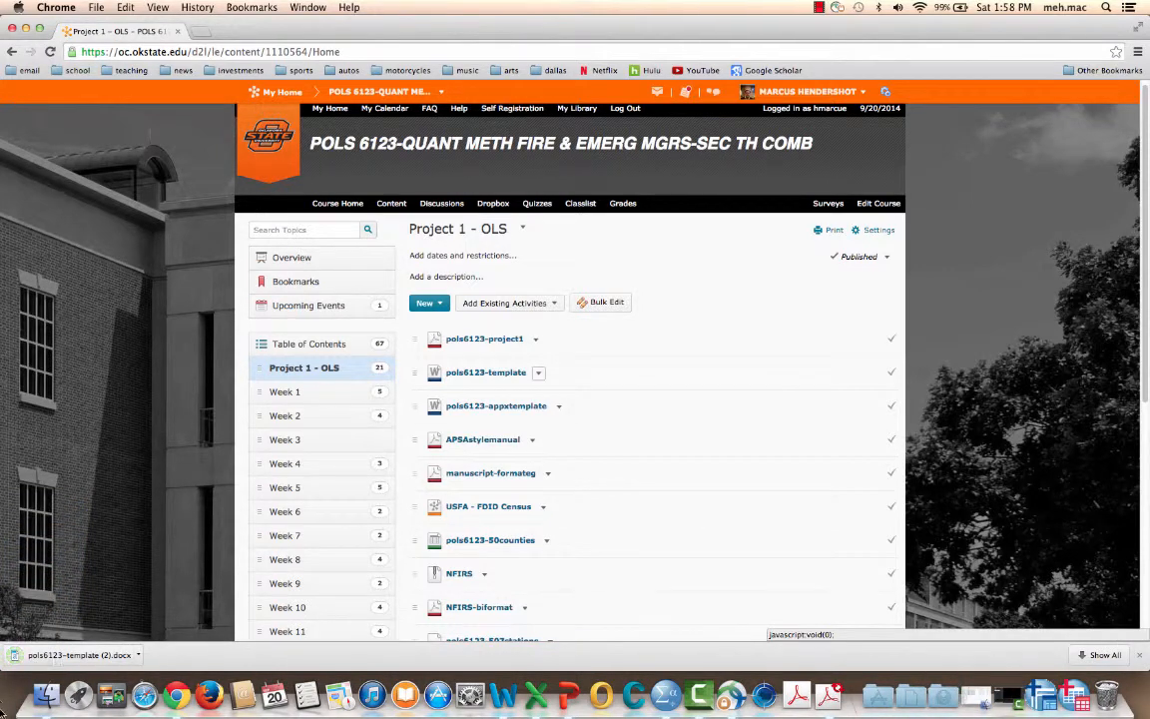
{"action": "left_click", "coordinate": [138, 655]}
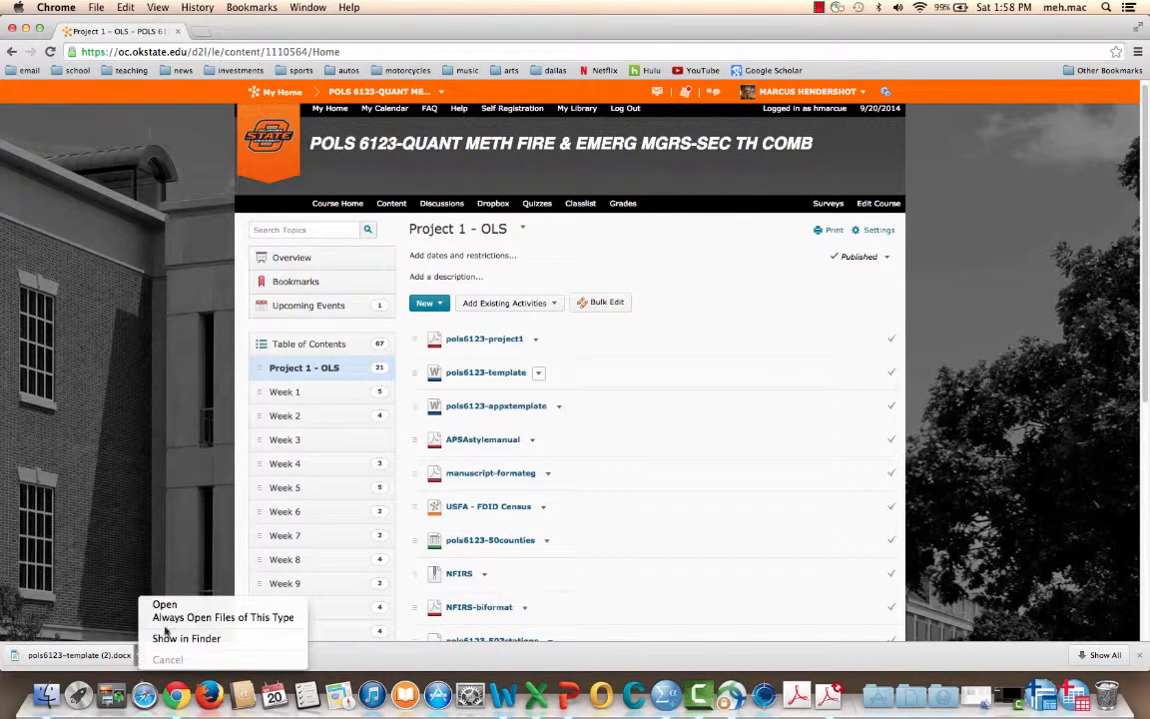
{"action": "left_click", "coordinate": [162, 605]}
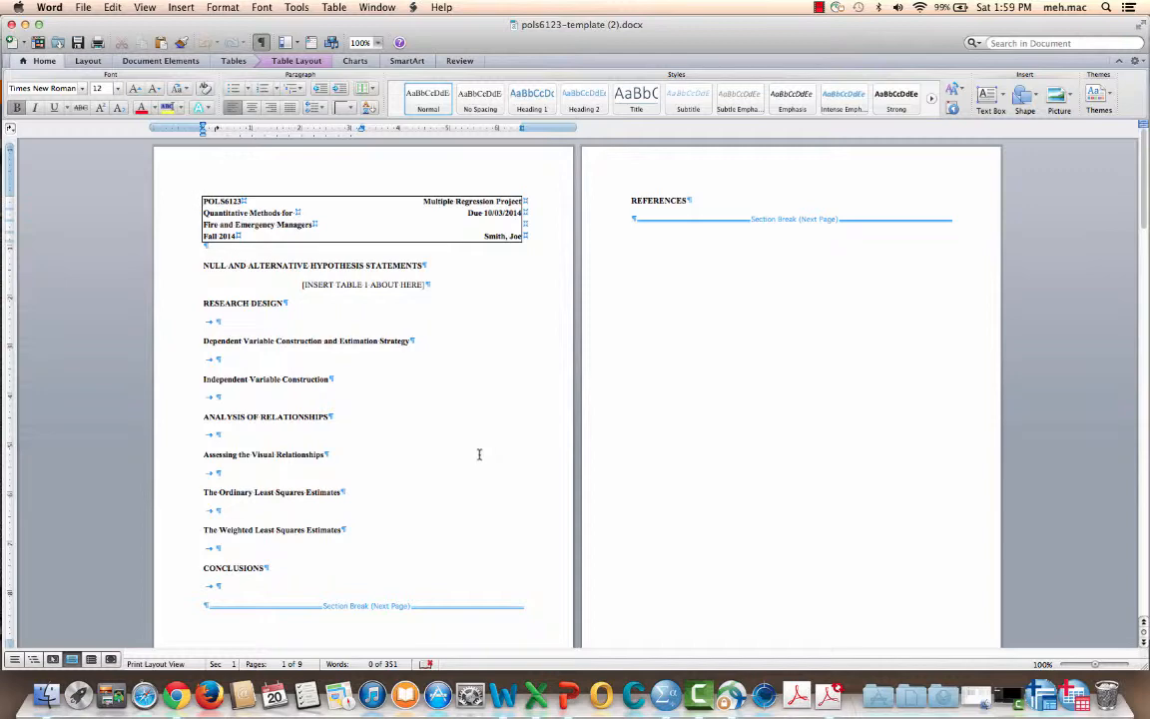
- Review the template's section headings, section break options, figure pages, and the hypothesis, descriptive statistics and regression tables
{"action": "scroll", "coordinate": [465, 451], "scroll_direction": "down", "scroll_amount": 10}
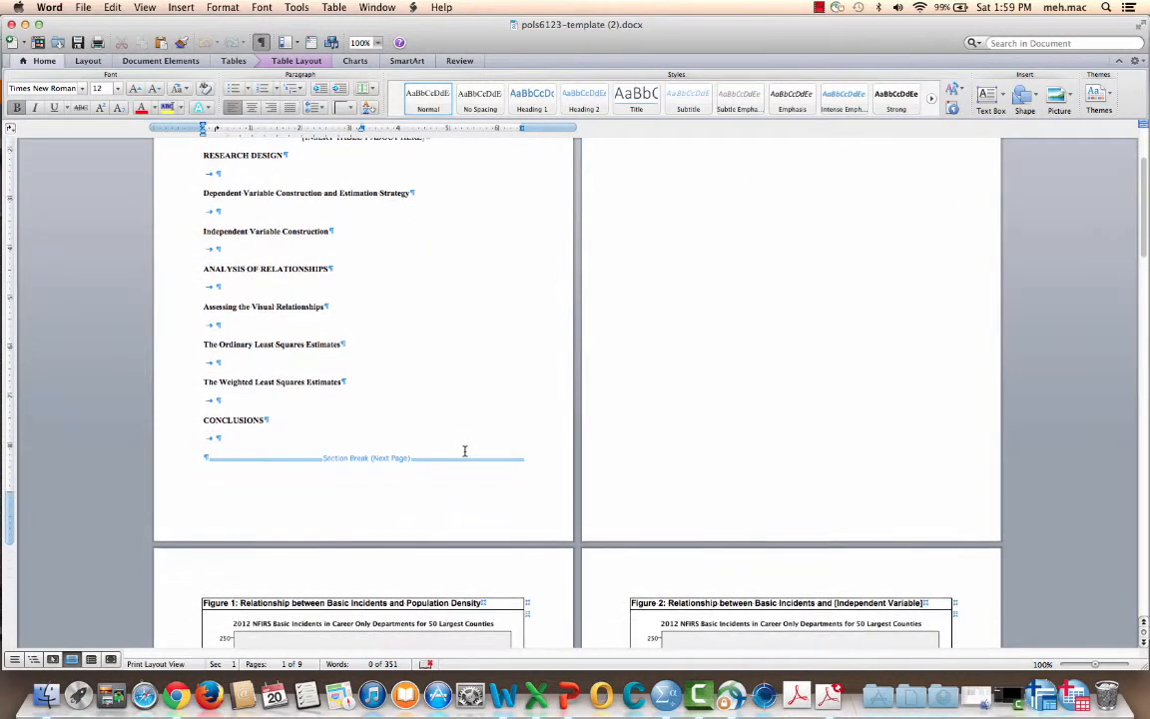
{"action": "scroll", "coordinate": [464, 452], "scroll_direction": "down", "scroll_amount": 2}
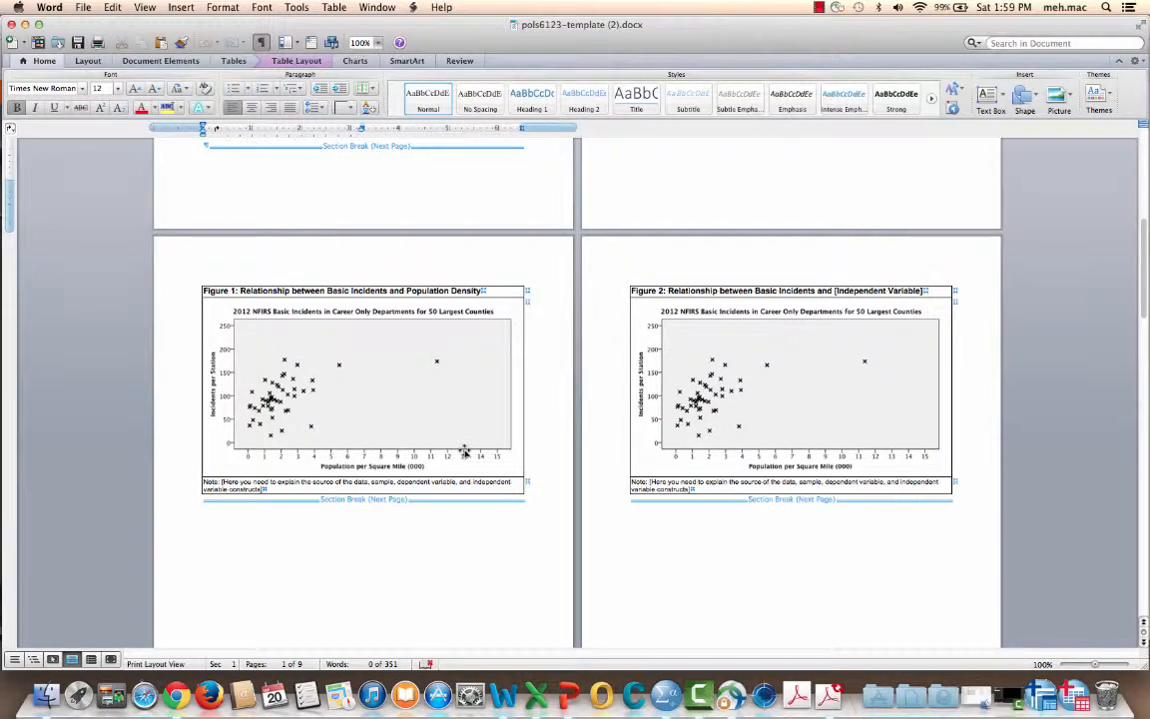
{"action": "scroll", "coordinate": [464, 451], "scroll_direction": "up", "scroll_amount": 12}
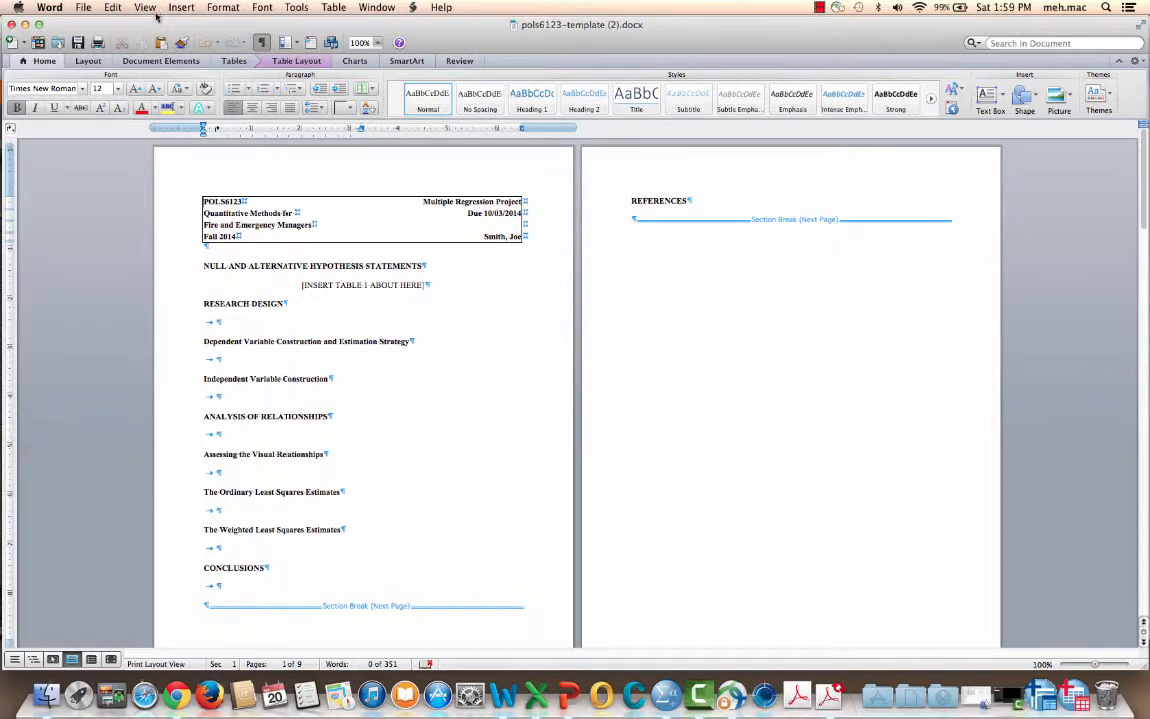
{"action": "left_click", "coordinate": [88, 62]}
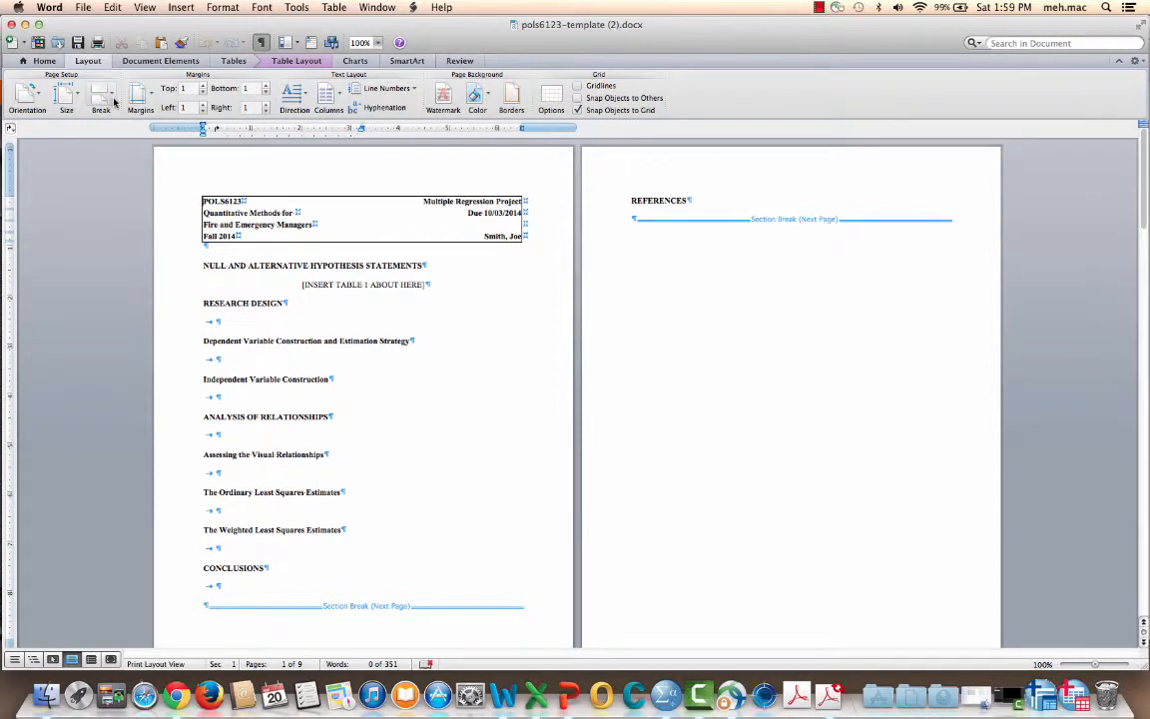
{"action": "left_click", "coordinate": [112, 101]}
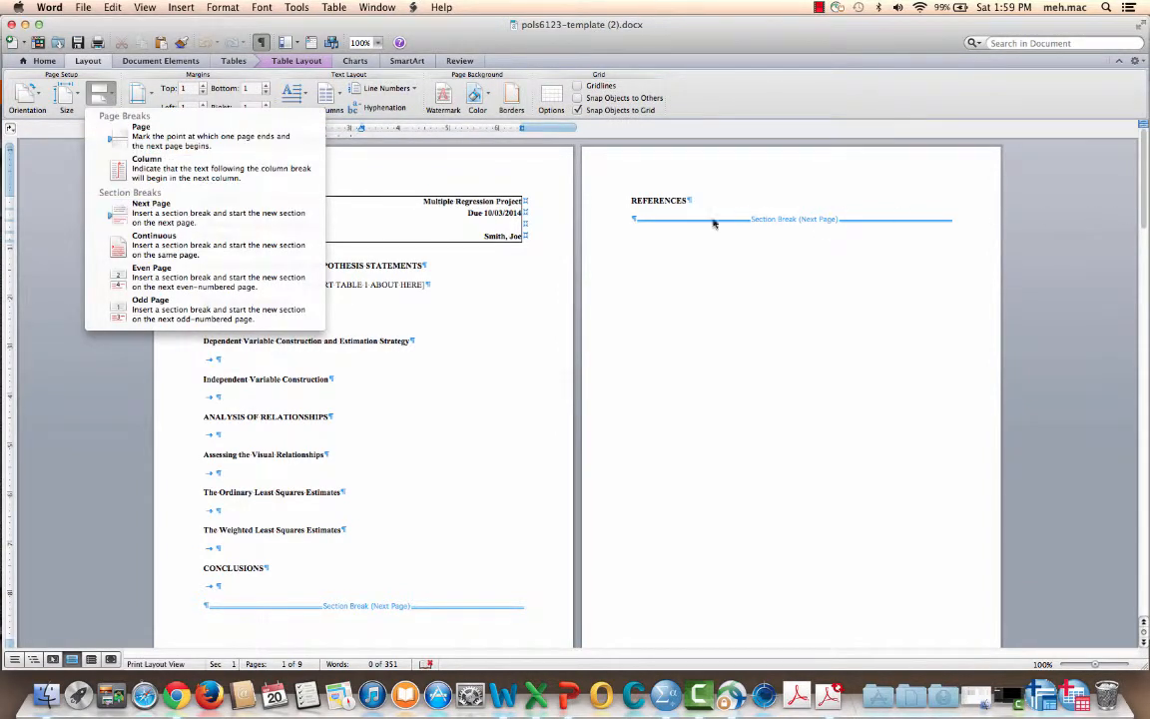
{"action": "left_click", "coordinate": [411, 258]}
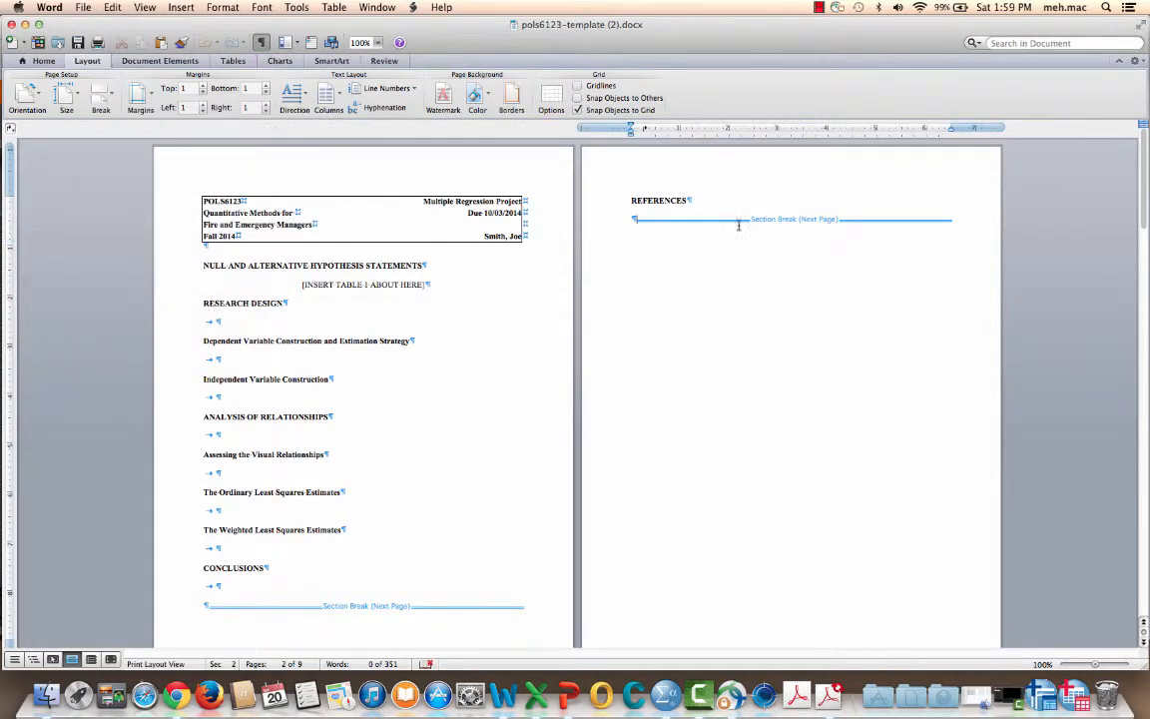
{"action": "scroll", "coordinate": [564, 300], "scroll_direction": "down", "scroll_amount": 10}
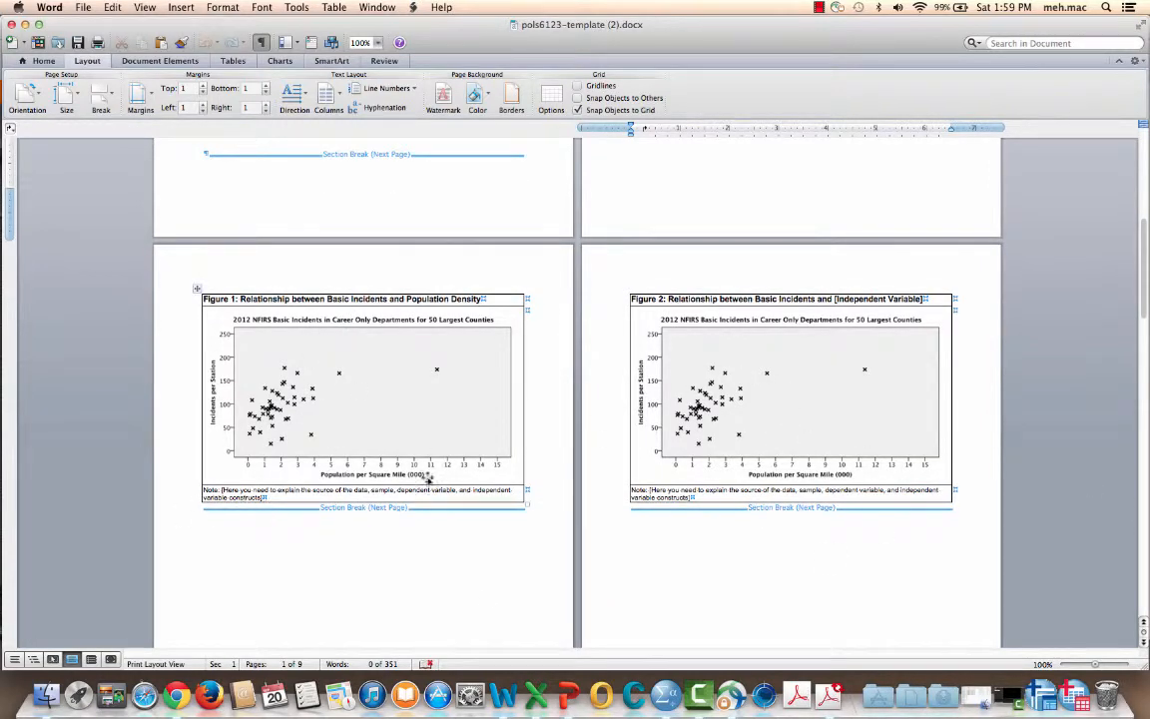
{"action": "scroll", "coordinate": [732, 403], "scroll_direction": "down", "scroll_amount": 15}
{"action": "scroll", "coordinate": [806, 414], "scroll_direction": "down", "scroll_amount": 20}
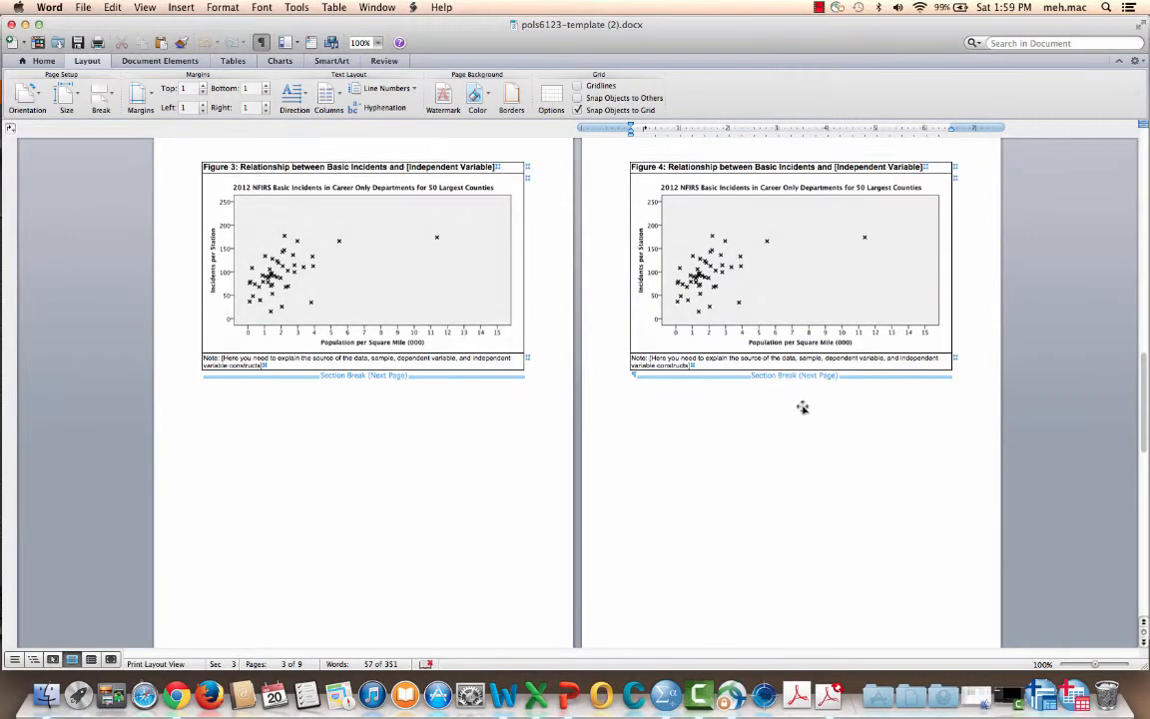
{"action": "scroll", "coordinate": [804, 412], "scroll_direction": "down", "scroll_amount": 3}
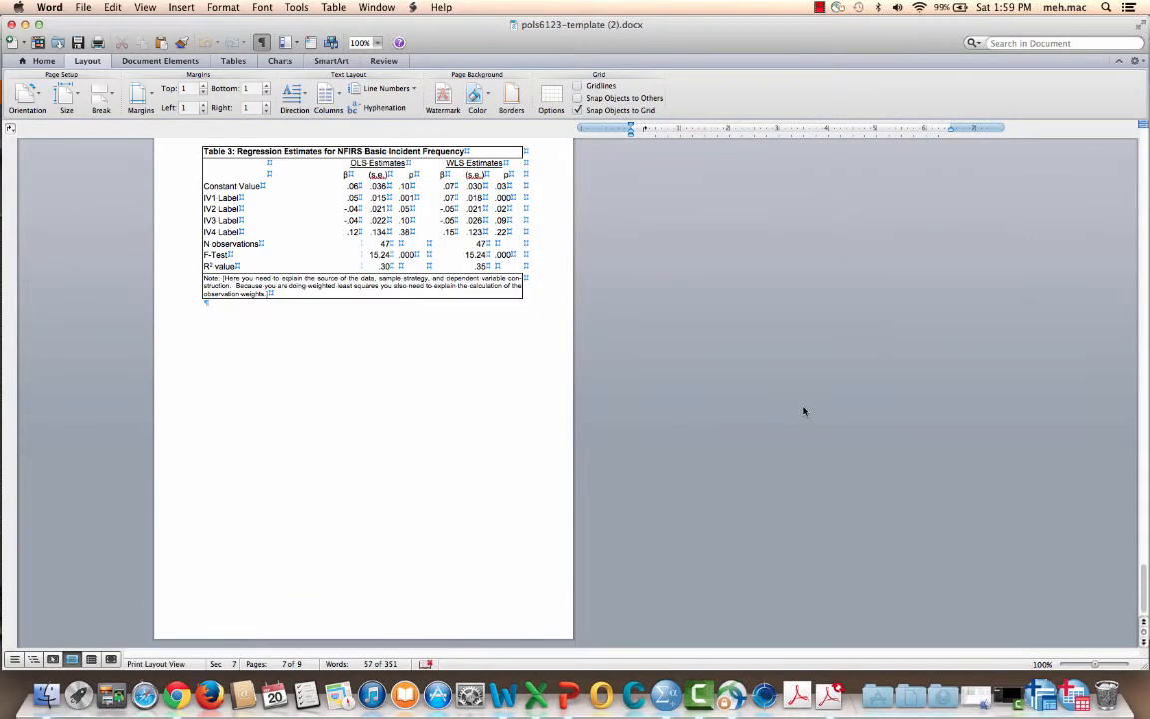
{"action": "scroll", "coordinate": [804, 412], "scroll_direction": "up", "scroll_amount": 5}
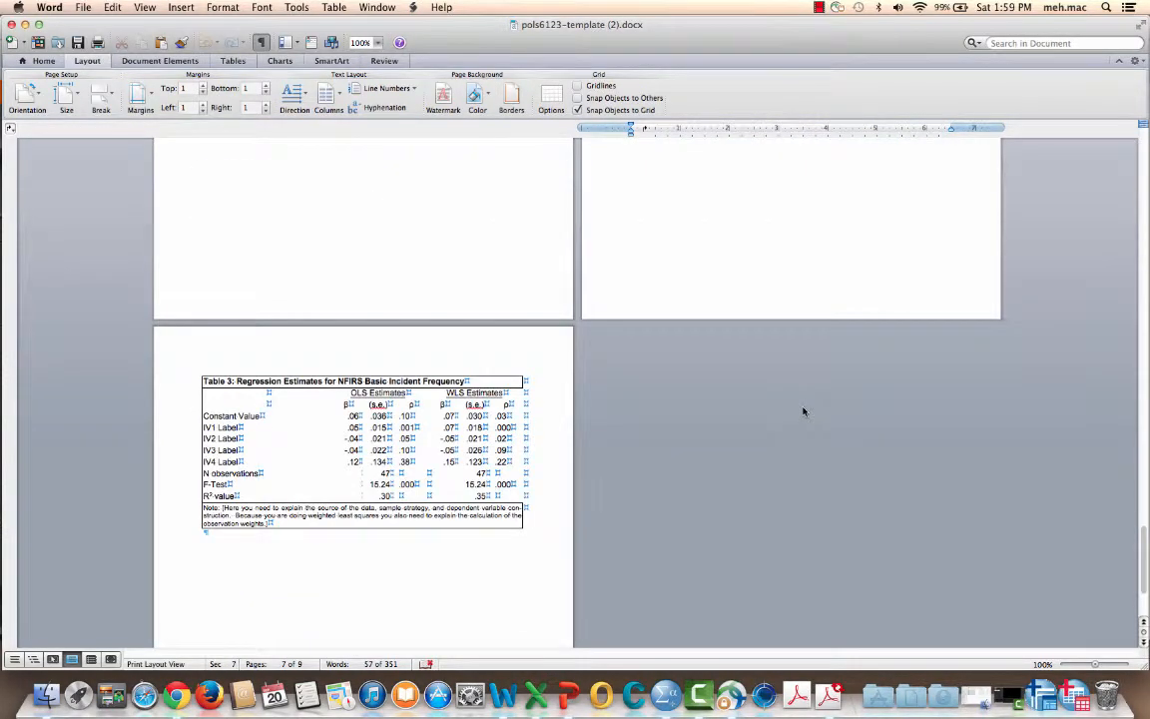
{"action": "scroll", "coordinate": [804, 411], "scroll_direction": "up", "scroll_amount": 15}
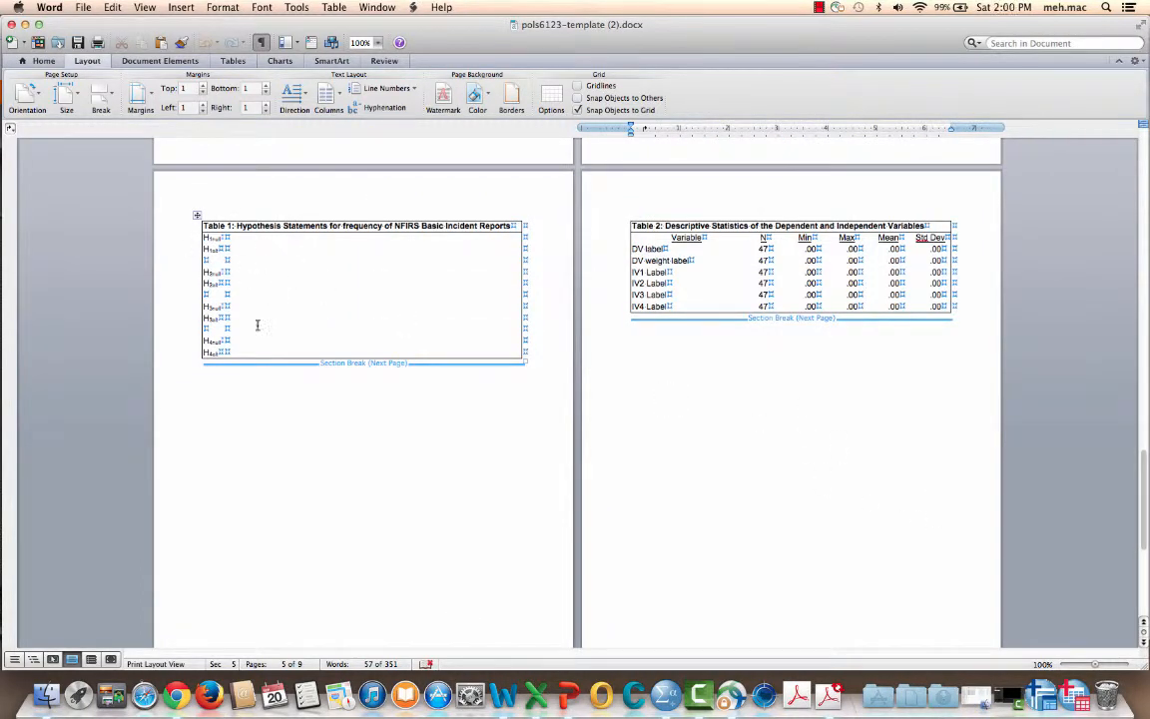
- Show the table gridlines starting from Table 1, and select the variable labels from DV label to IV4 Label in Table 2
{"action": "left_click", "coordinate": [225, 238]}
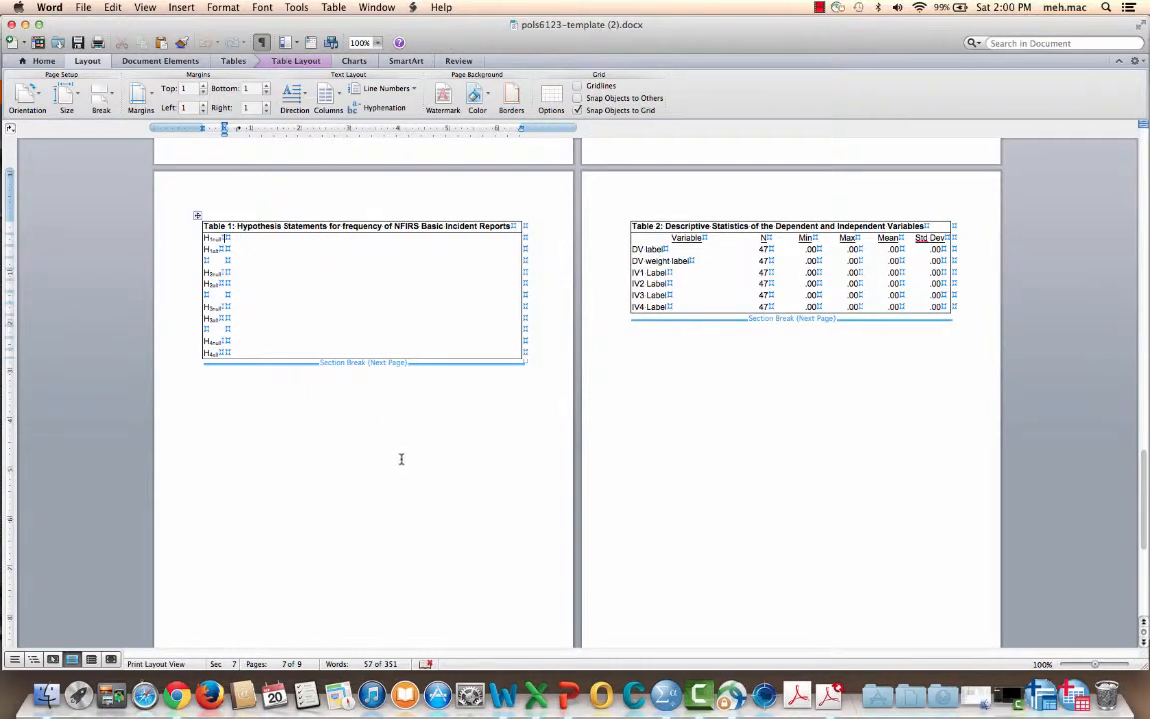
{"action": "left_click", "coordinate": [300, 62]}
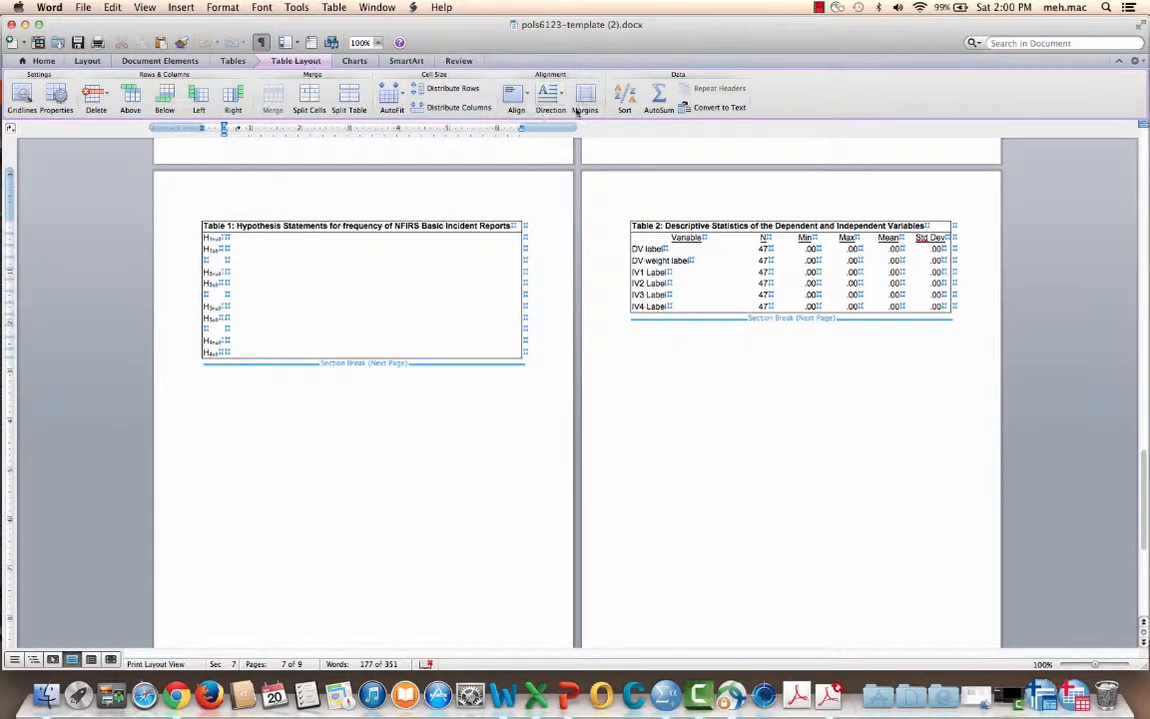
{"action": "left_click", "coordinate": [822, 9]}
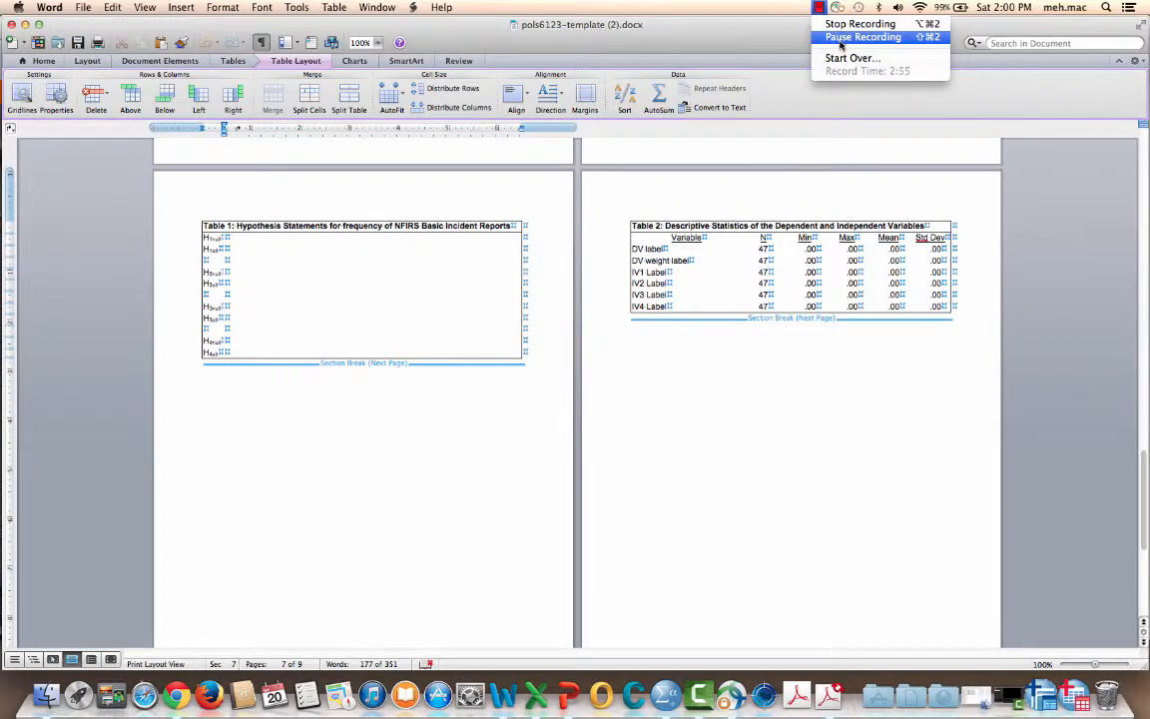
{"action": "left_click", "coordinate": [839, 41]}
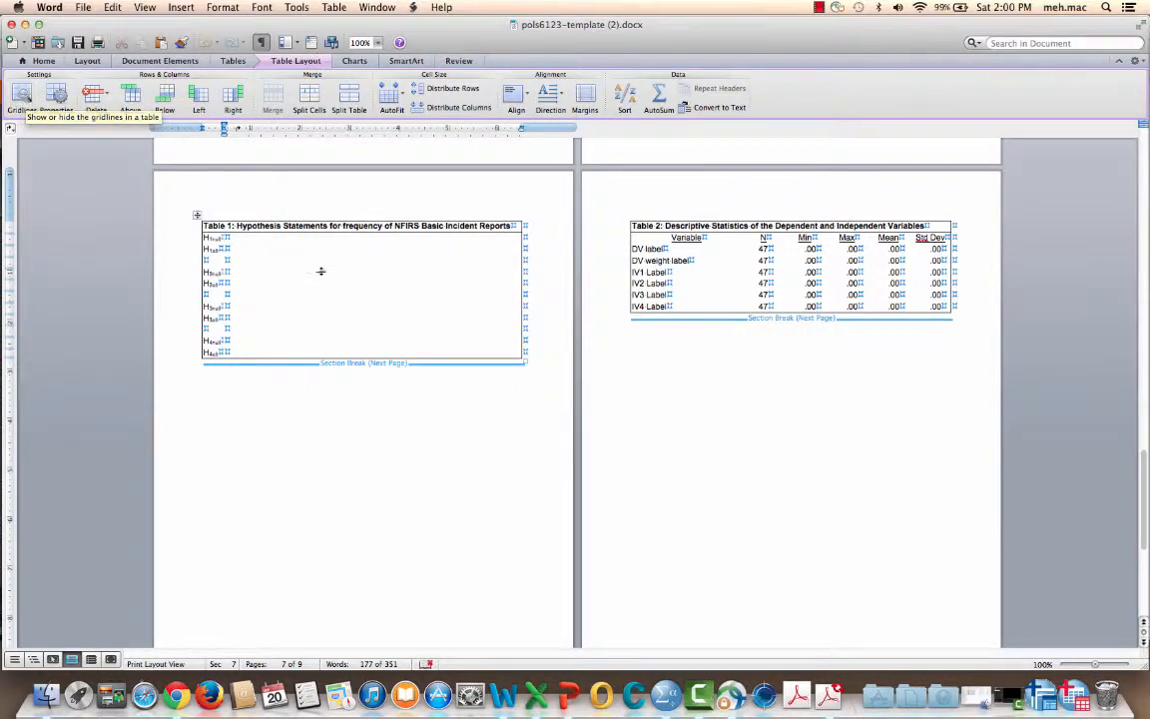
{"action": "left_click", "coordinate": [24, 94]}
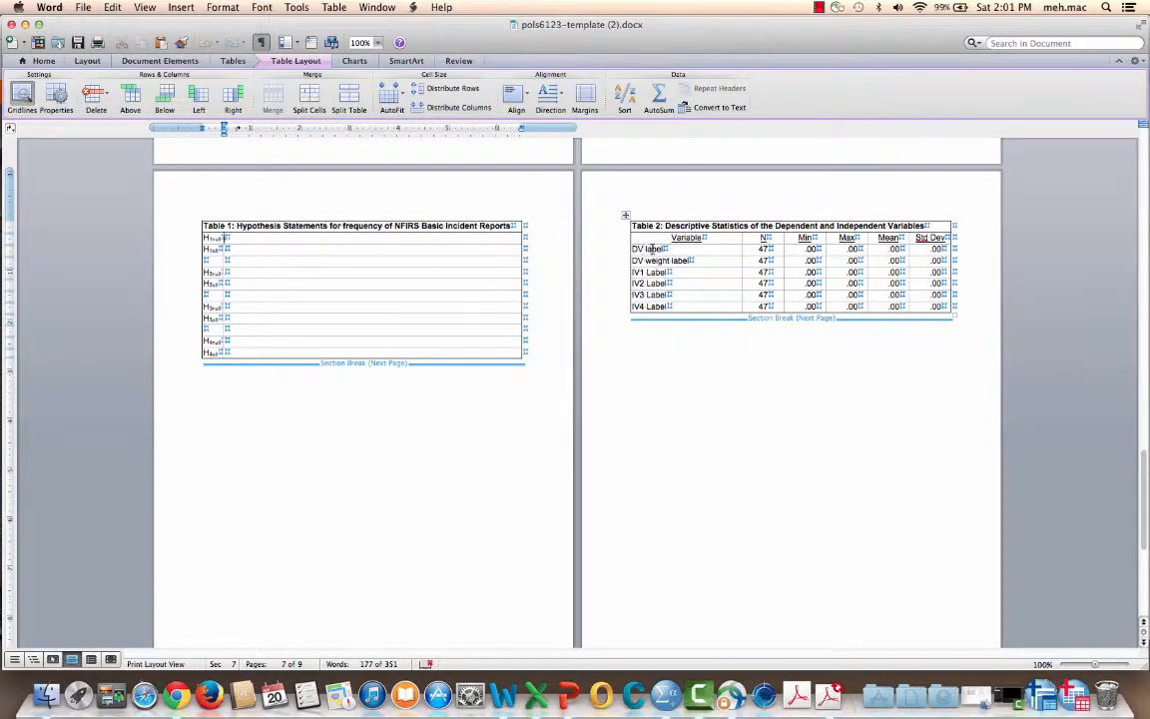
{"action": "left_click_drag", "start_coordinate": [635, 248], "coordinate": [675, 308]}
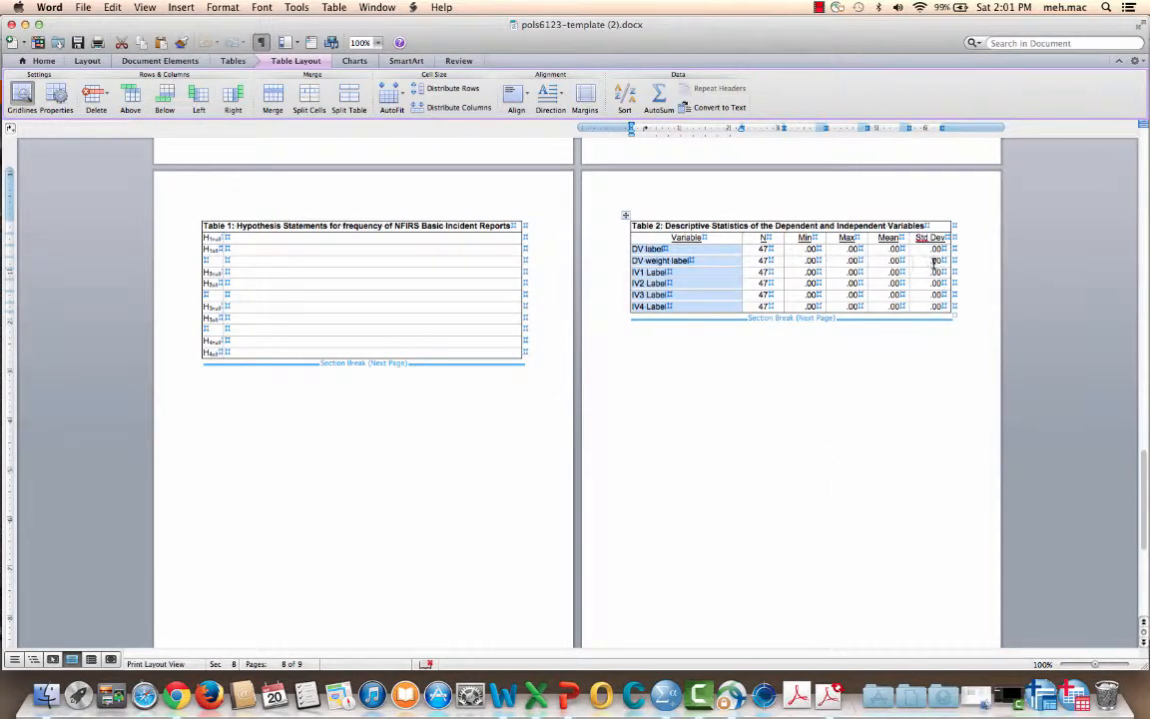
- Minimize the Word template and the Chrome course page, and switch to the SPSS data editor for pols6123-ctylevelv004.sav
{"action": "left_click", "coordinate": [26, 27]}
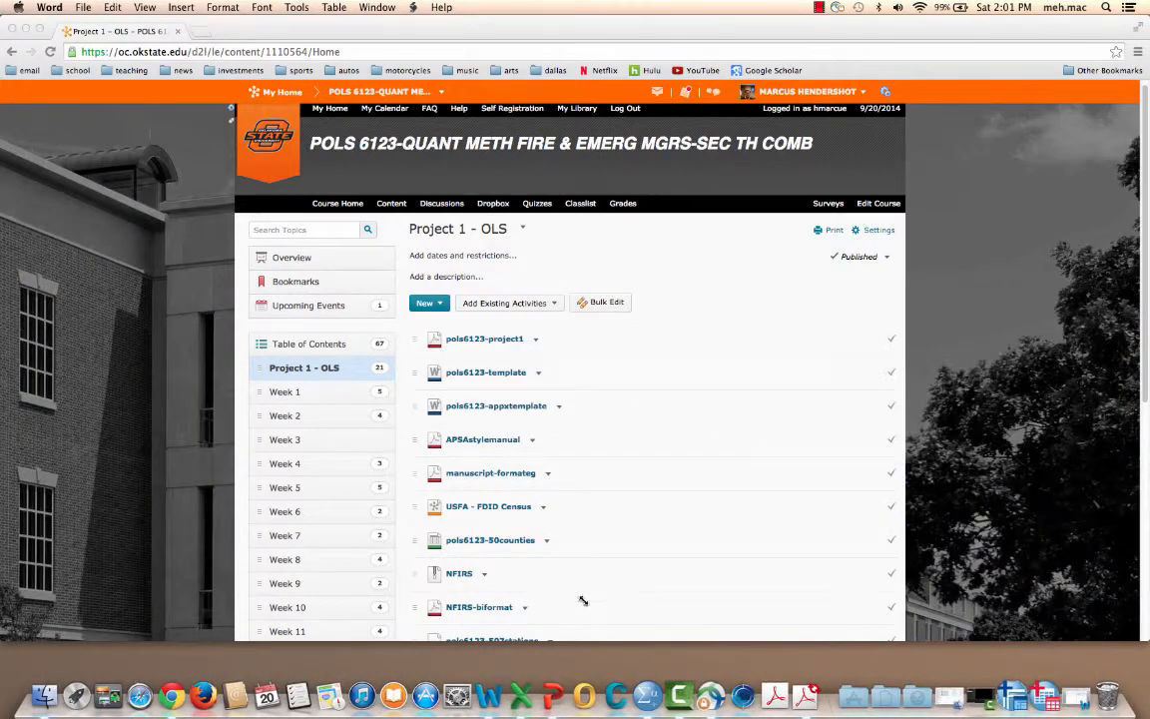
{"action": "left_click", "coordinate": [26, 29]}
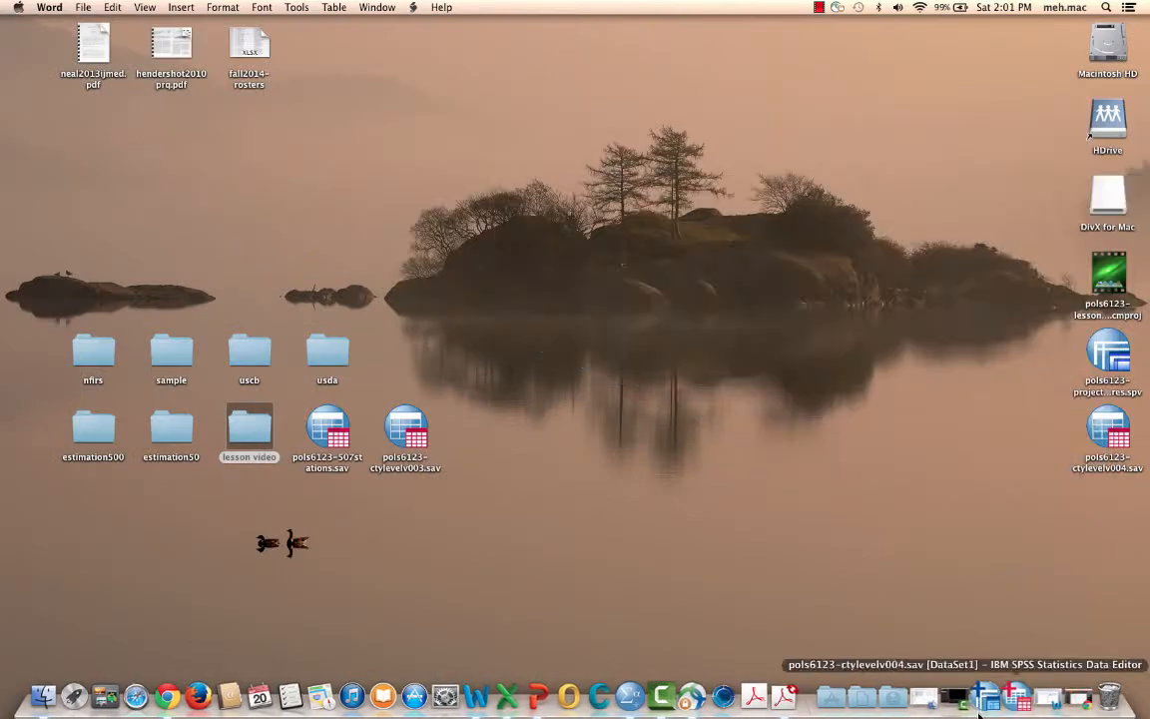
{"action": "left_click", "coordinate": [1017, 704]}
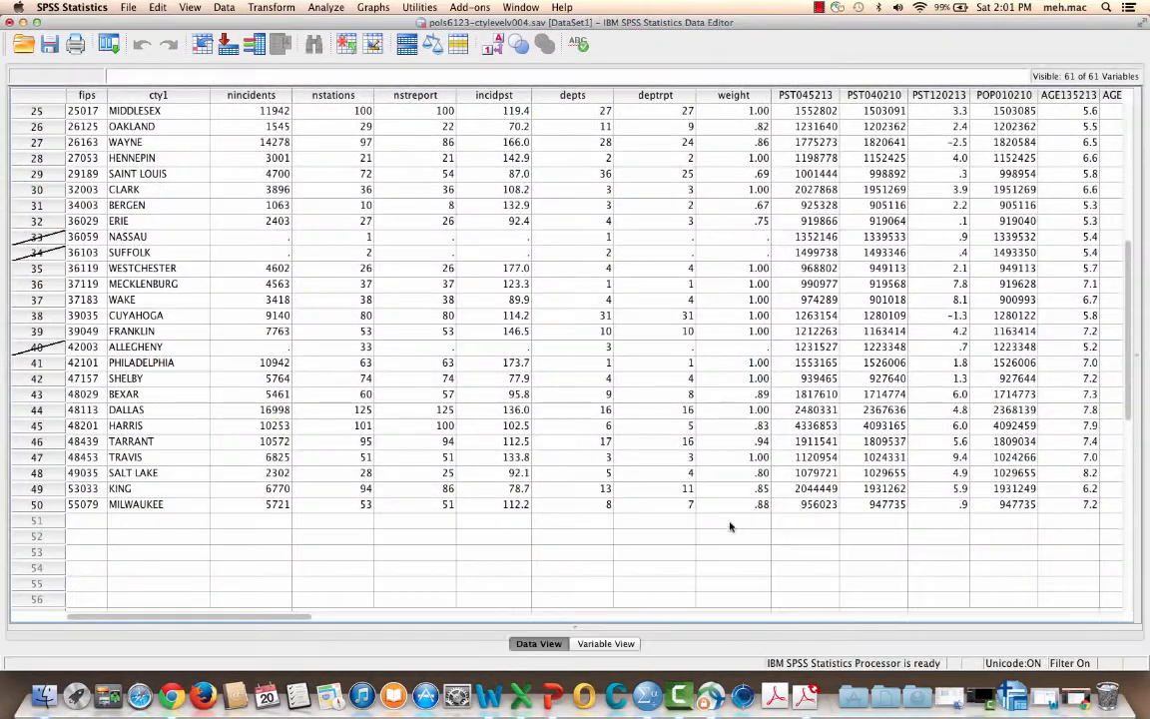
- Start a Compute Variable transformation with ppsqm000 as the target variable
{"action": "left_click", "coordinate": [271, 7]}
{"action": "left_click", "coordinate": [299, 26]}
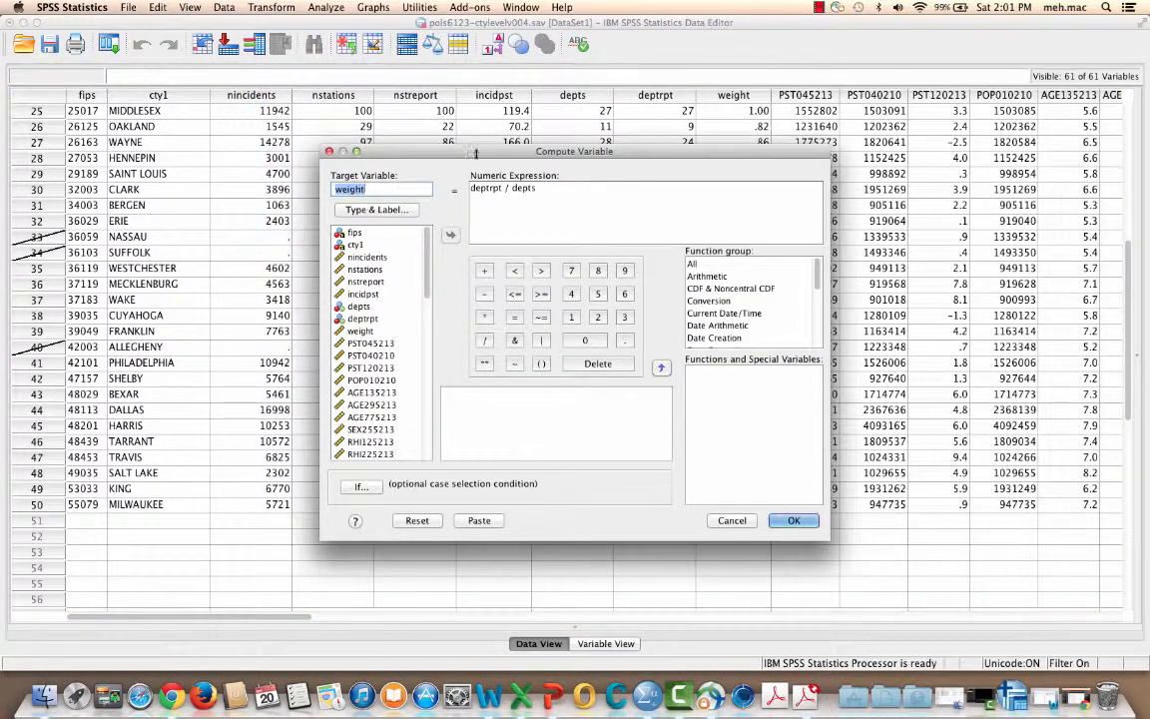
{"action": "left_click", "coordinate": [410, 190]}
{"action": "key", "text": "BackSpace"}
{"action": "key", "text": "BackSpace"}
{"action": "key", "text": "BackSpace"}
{"action": "key", "text": "BackSpace"}
{"action": "key", "text": "BackSpace"}
{"action": "key", "text": "BackSpace"}
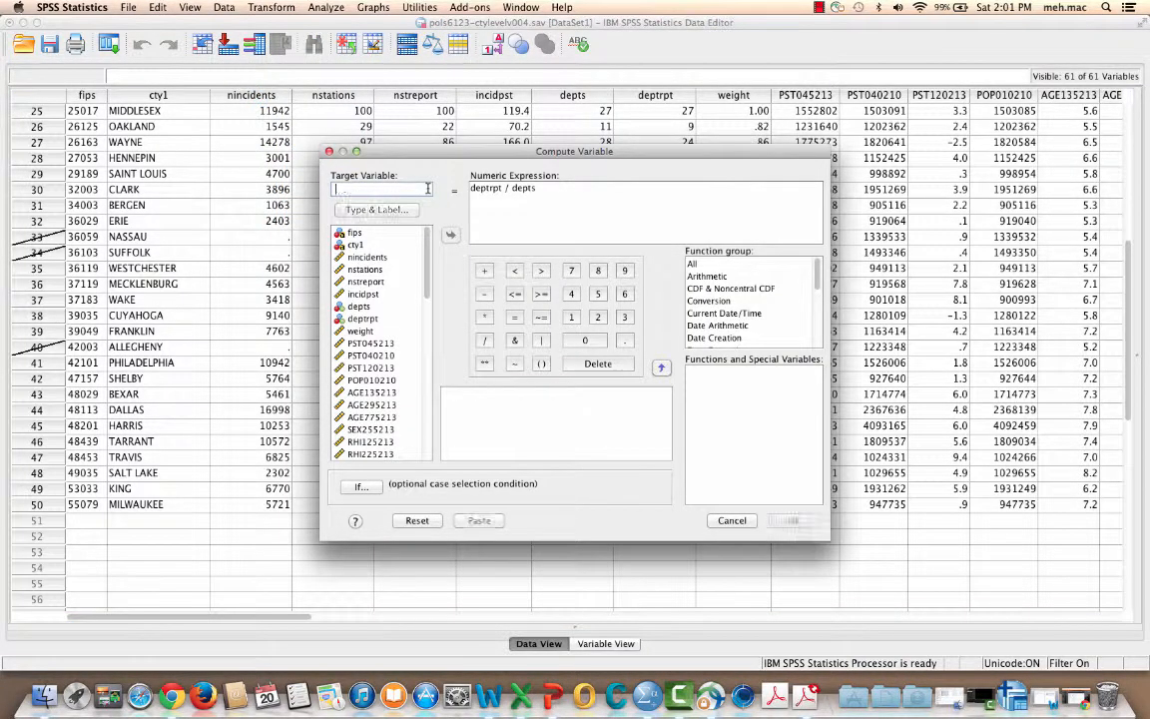
{"action": "type", "text": "pp"}
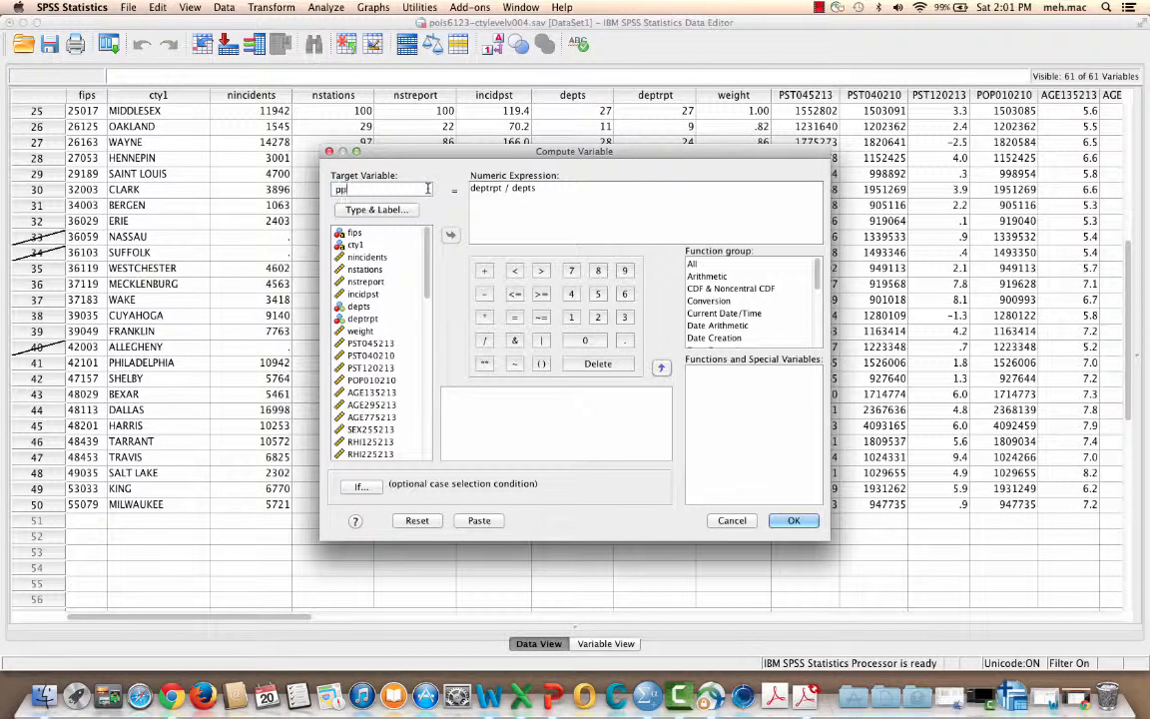
{"action": "type", "text": "som"}
{"action": "type", "text": "i"}
{"action": "key", "text": "Tab"}
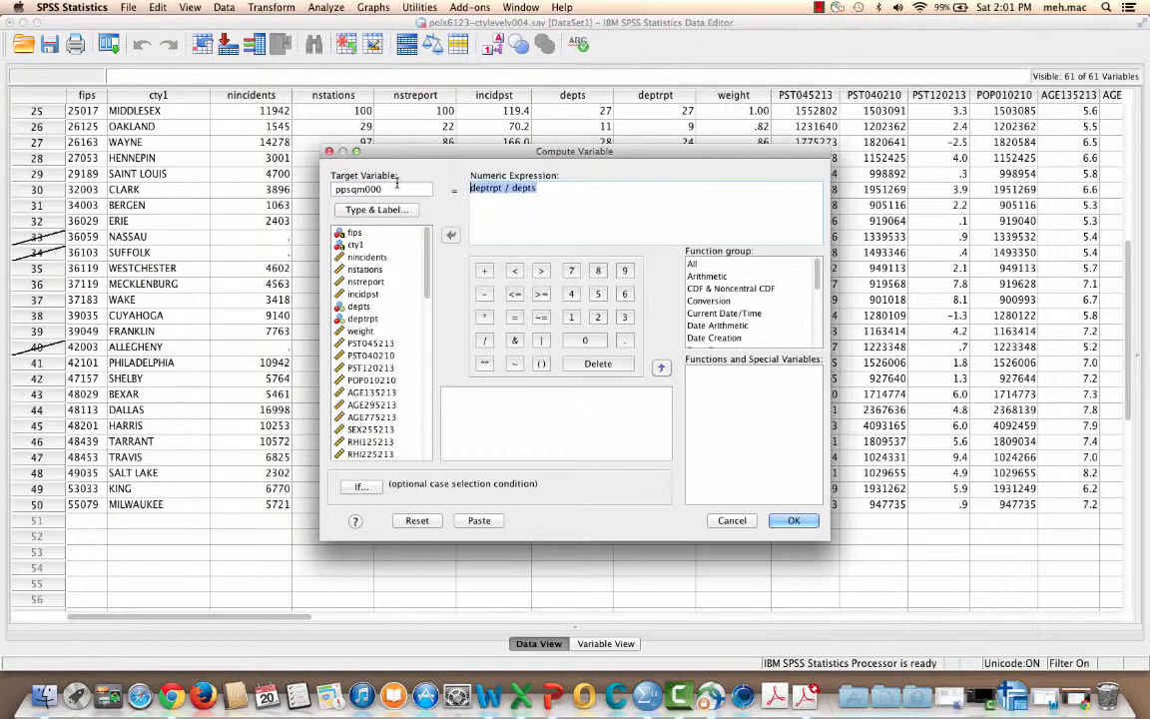
- Replace the numeric expression with POP060210 / 1000 and compute the variable
{"action": "key", "text": "BackSpace"}
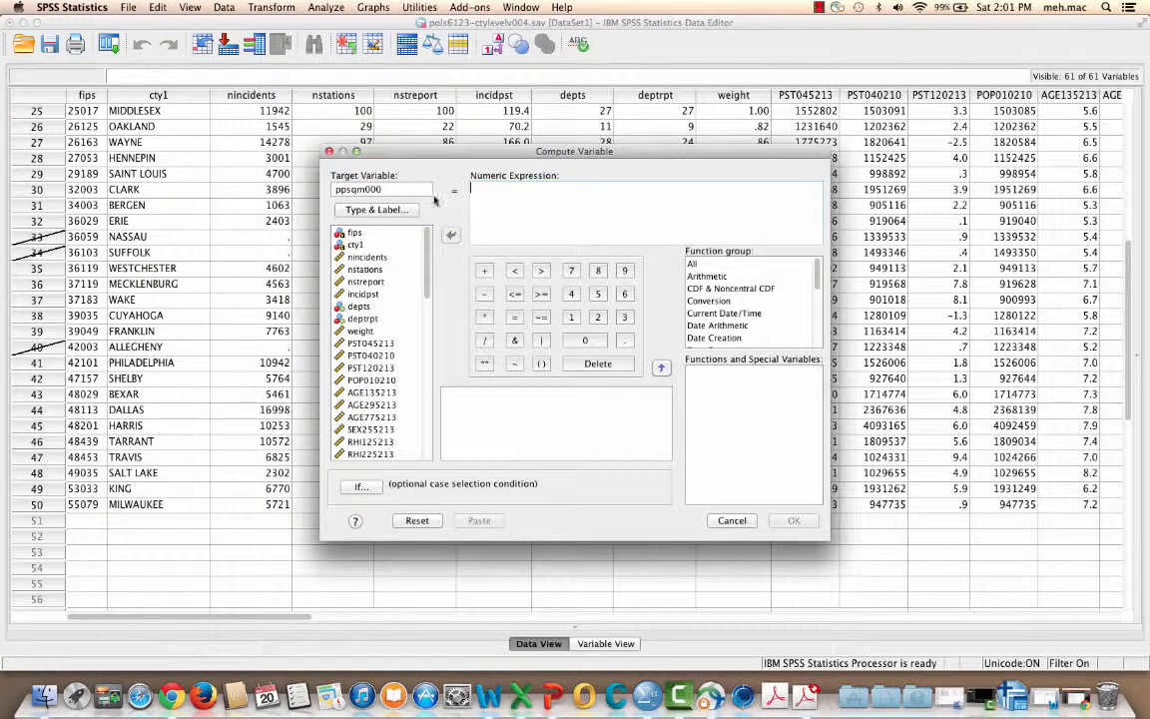
{"action": "scroll", "coordinate": [385, 245], "scroll_direction": "down", "scroll_amount": 10}
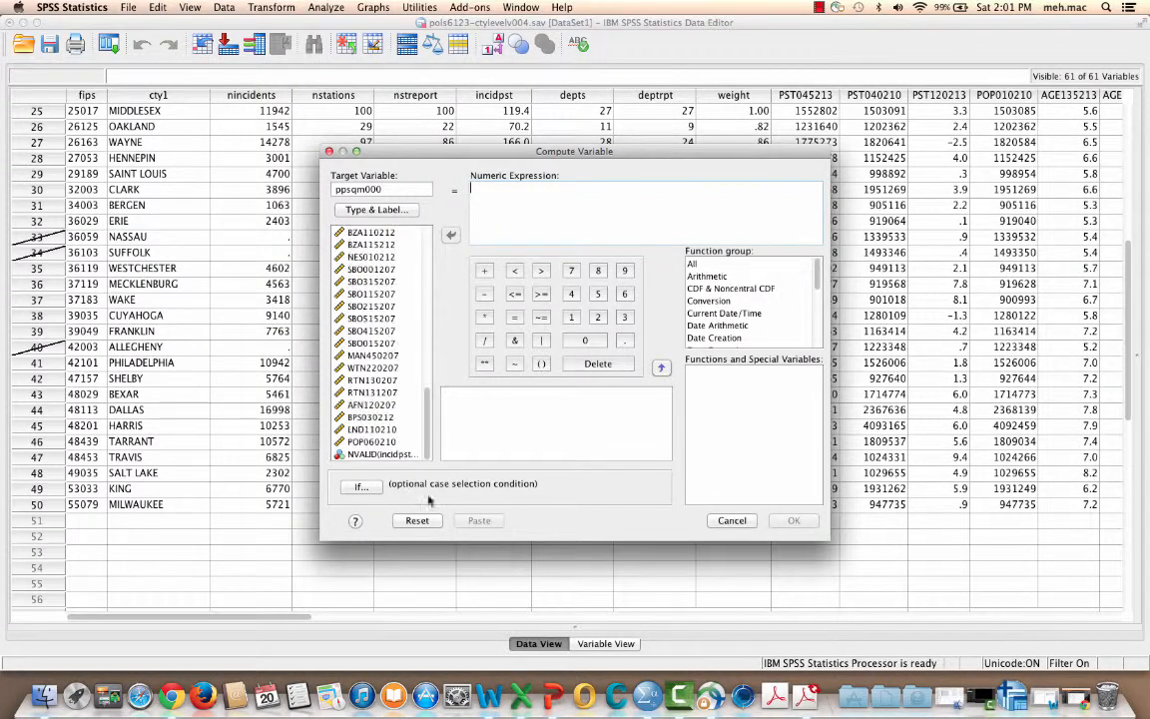
{"action": "left_click", "coordinate": [388, 442]}
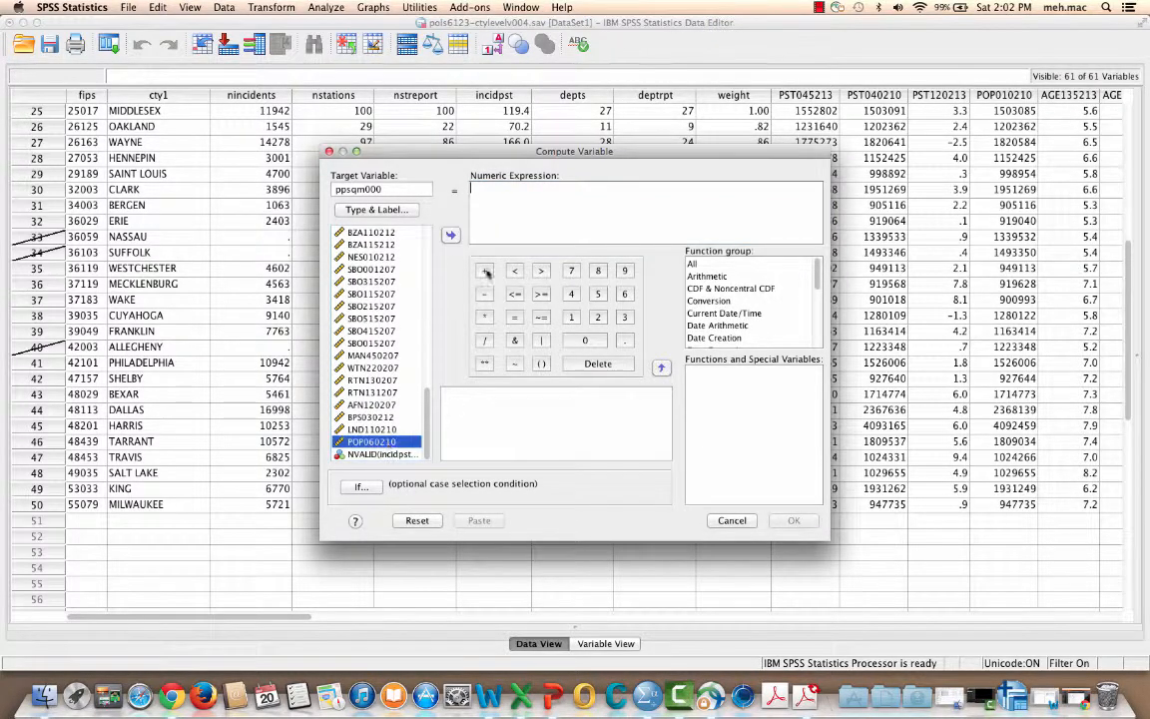
{"action": "left_click", "coordinate": [452, 236]}
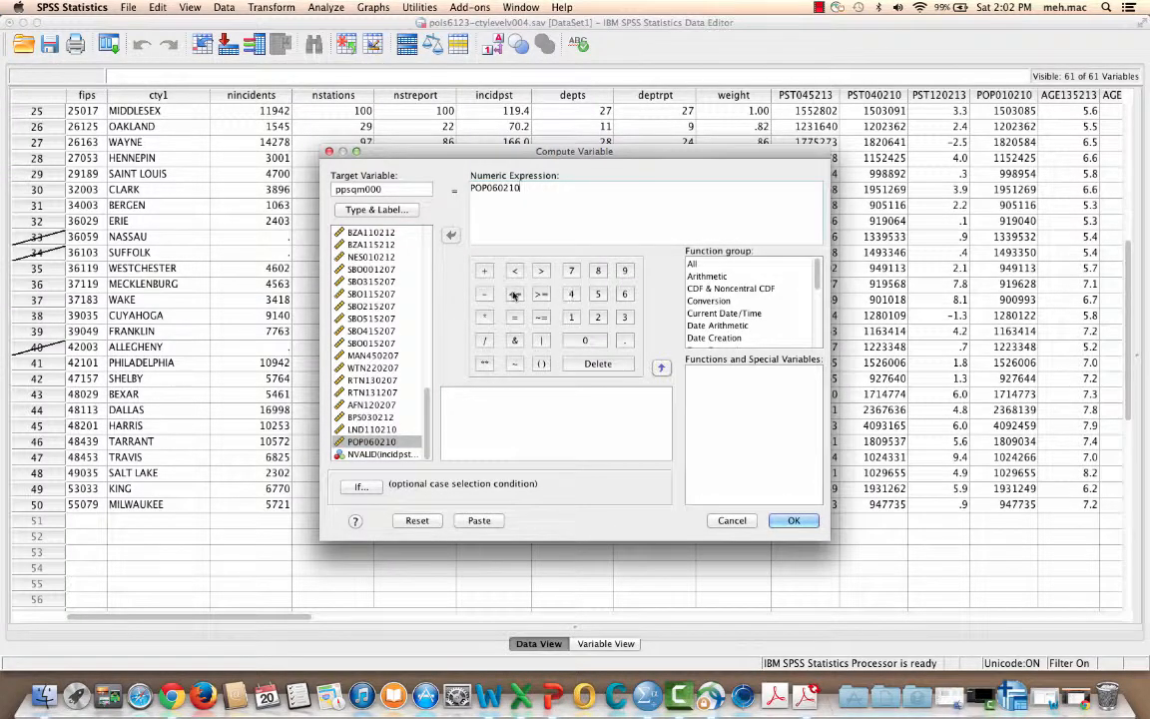
{"action": "left_click", "coordinate": [484, 340]}
{"action": "left_click", "coordinate": [572, 320]}
{"action": "triple_click", "coordinate": [583, 340]}
{"action": "left_click", "coordinate": [793, 521]}
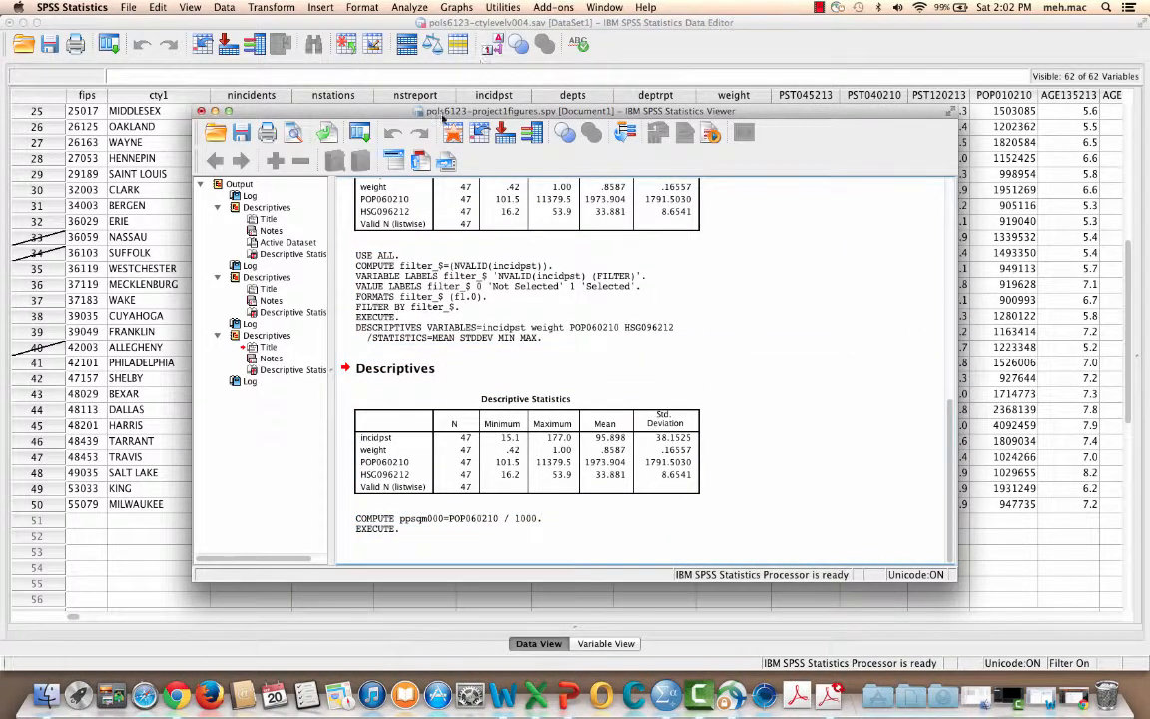
- Reopen the Descriptives analysis and remove POP060210 from the analyzed variables
{"action": "left_click", "coordinate": [410, 7]}
{"action": "left_click", "coordinate": [420, 40]}
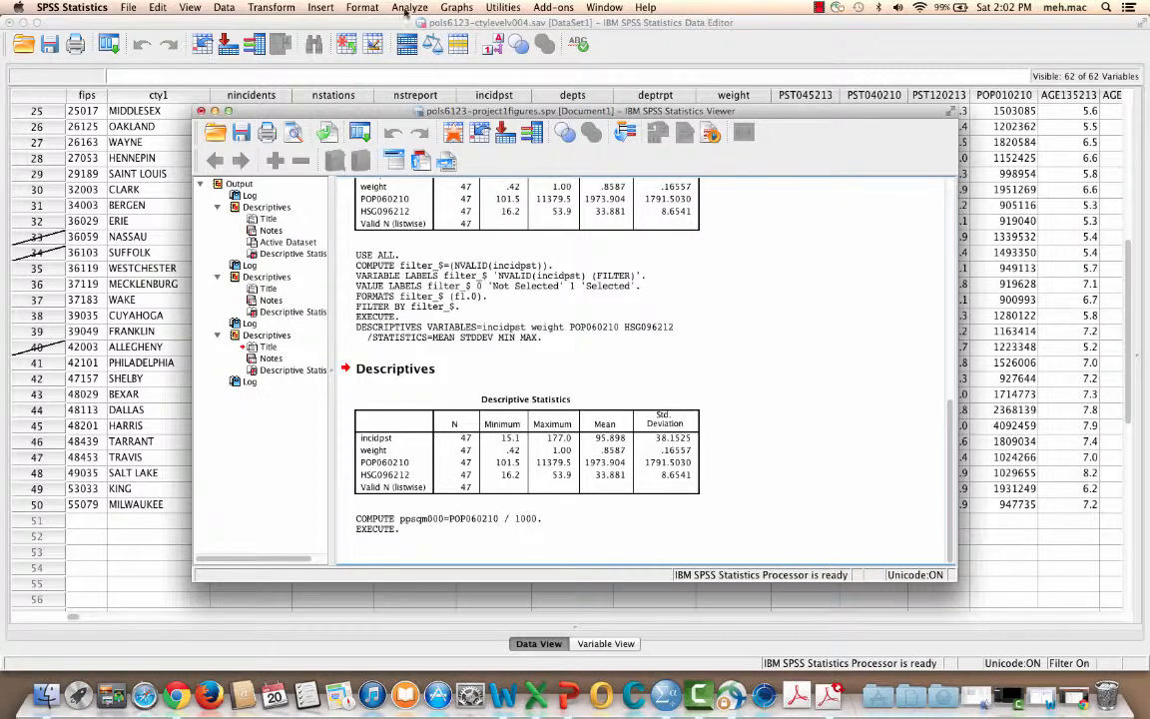
{"action": "left_click", "coordinate": [405, 10]}
{"action": "left_click", "coordinate": [433, 25]}
{"action": "left_click", "coordinate": [394, 10]}
{"action": "mouse_move", "coordinate": [395, 35]}
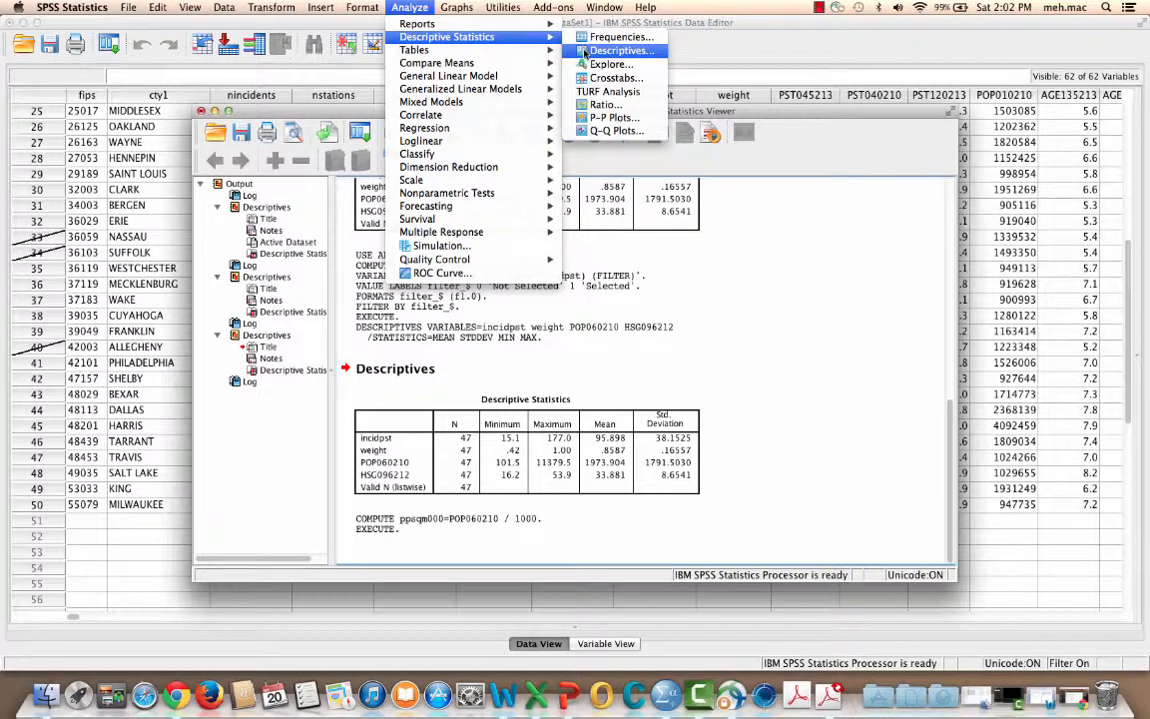
{"action": "left_click", "coordinate": [614, 50]}
{"action": "left_click", "coordinate": [591, 322]}
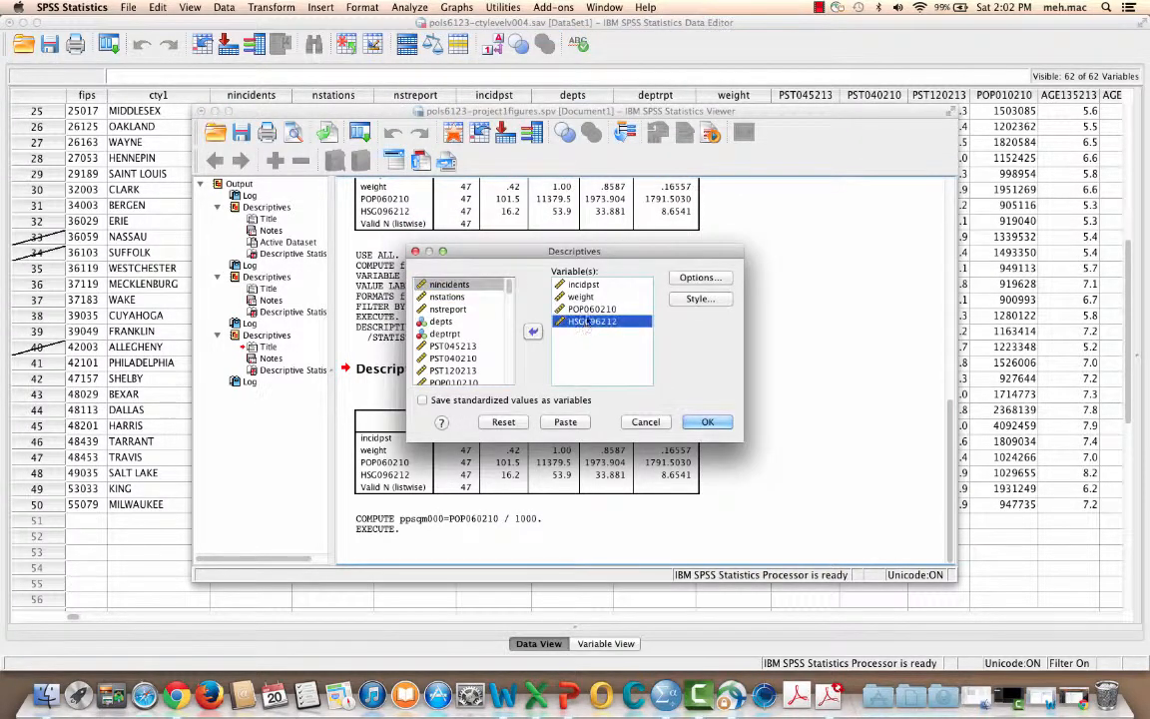
{"action": "left_click", "coordinate": [592, 309]}
{"action": "left_click", "coordinate": [533, 331]}
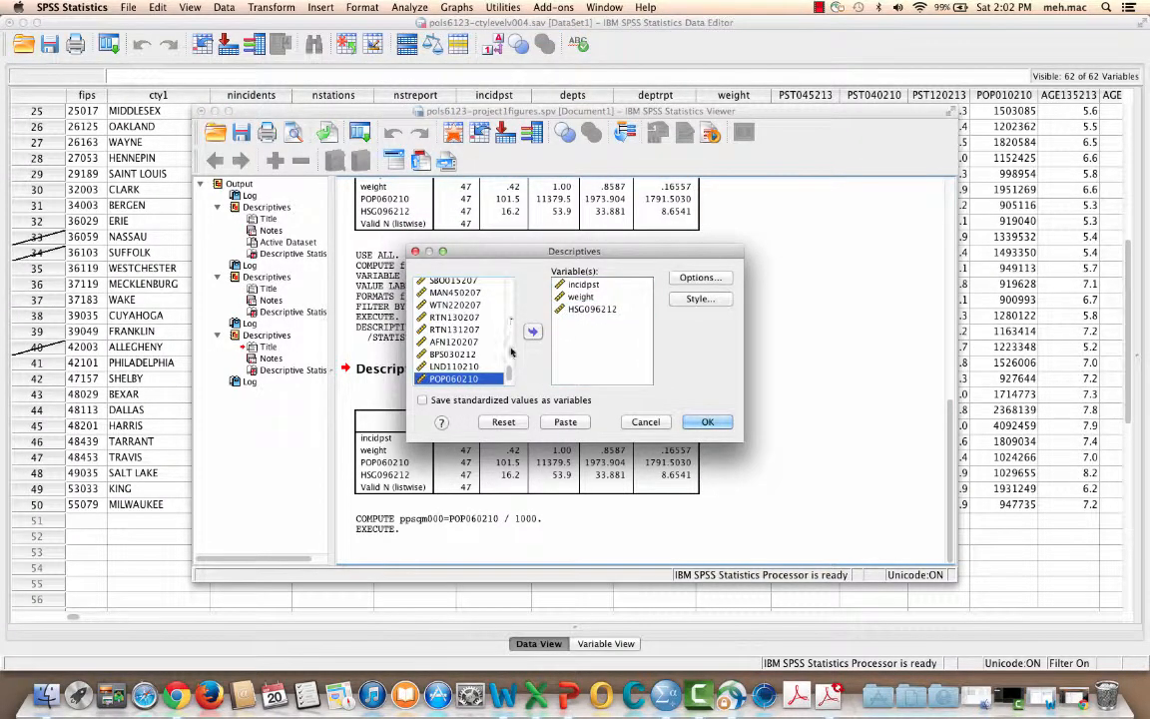
- Add ppsqm000 to the Descriptives variables, place it above HSG096212, and run the analysis
{"action": "key", "text": "Down"}
{"action": "key", "text": "Down"}
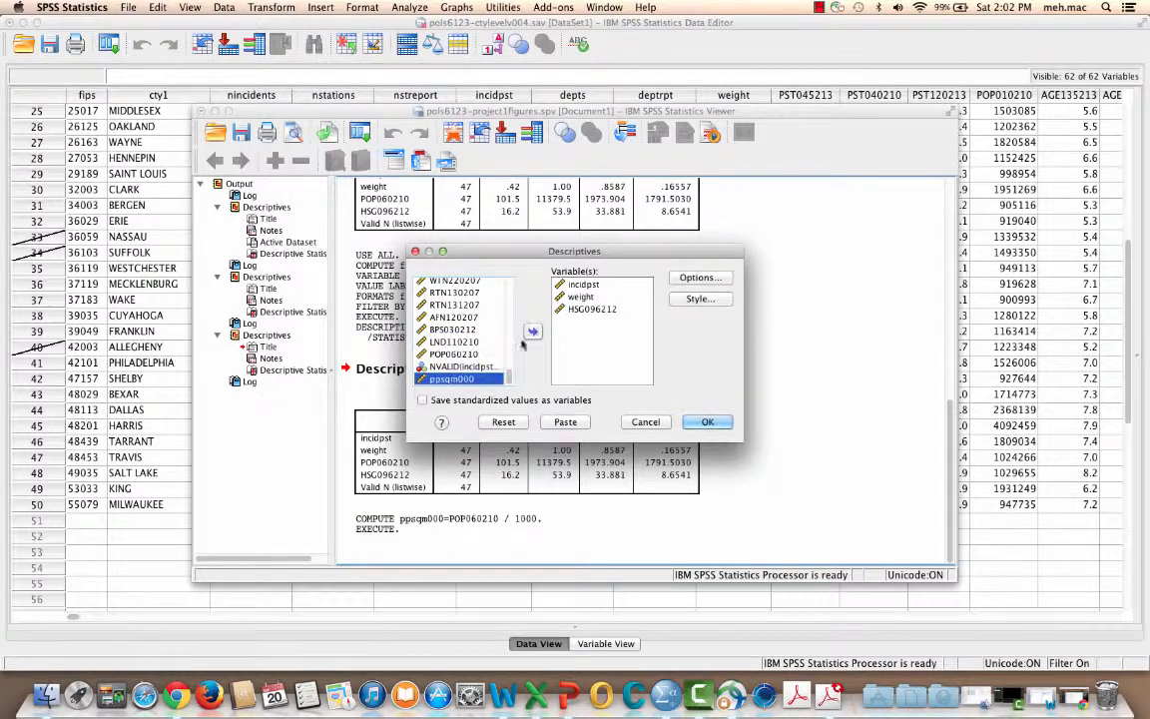
{"action": "left_click", "coordinate": [532, 330]}
{"action": "left_click_drag", "start_coordinate": [589, 321], "coordinate": [597, 309]}
{"action": "left_click", "coordinate": [709, 422]}
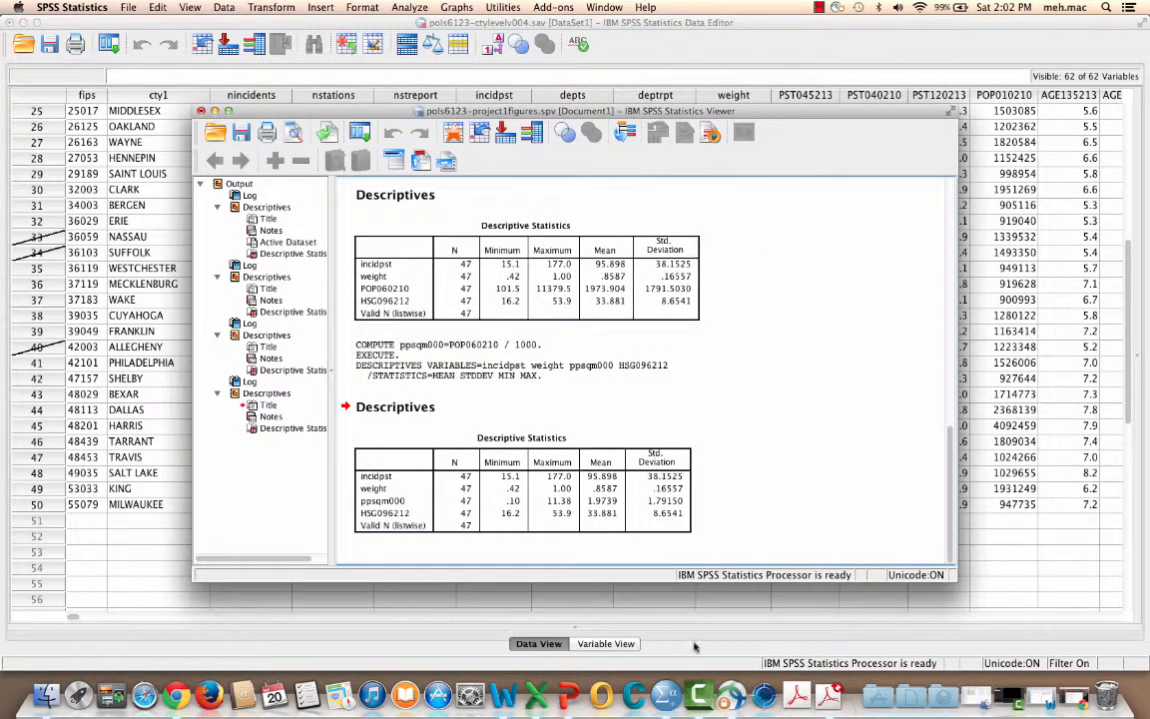
- Select the Descriptive Statistics table containing ppsqm000 and switch to the pols6123-template document in Word at Table 2
{"action": "left_click", "coordinate": [418, 500]}
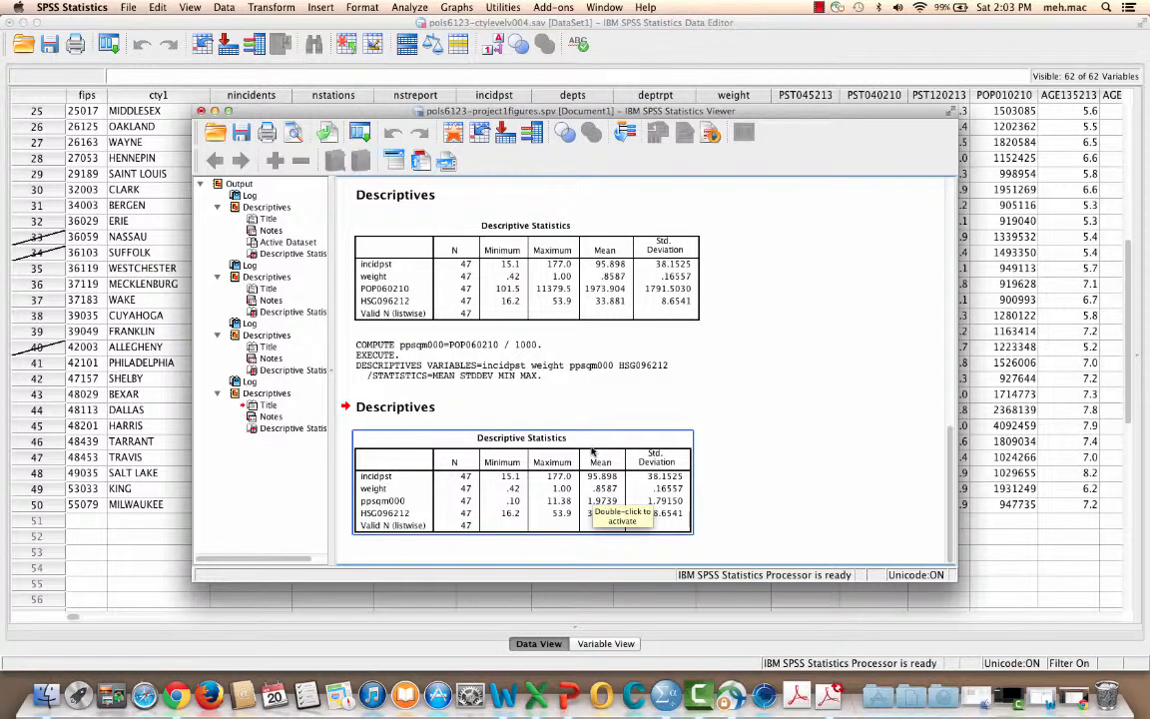
{"action": "left_click", "coordinate": [645, 419]}
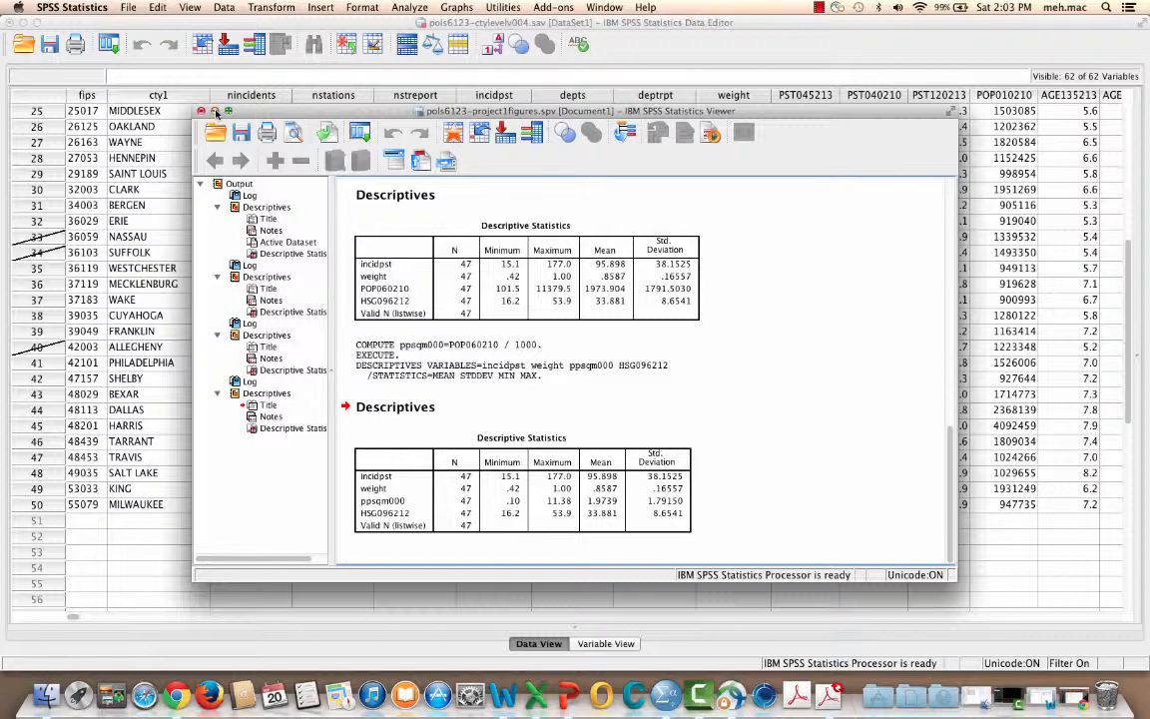
{"action": "left_click", "coordinate": [570, 515]}
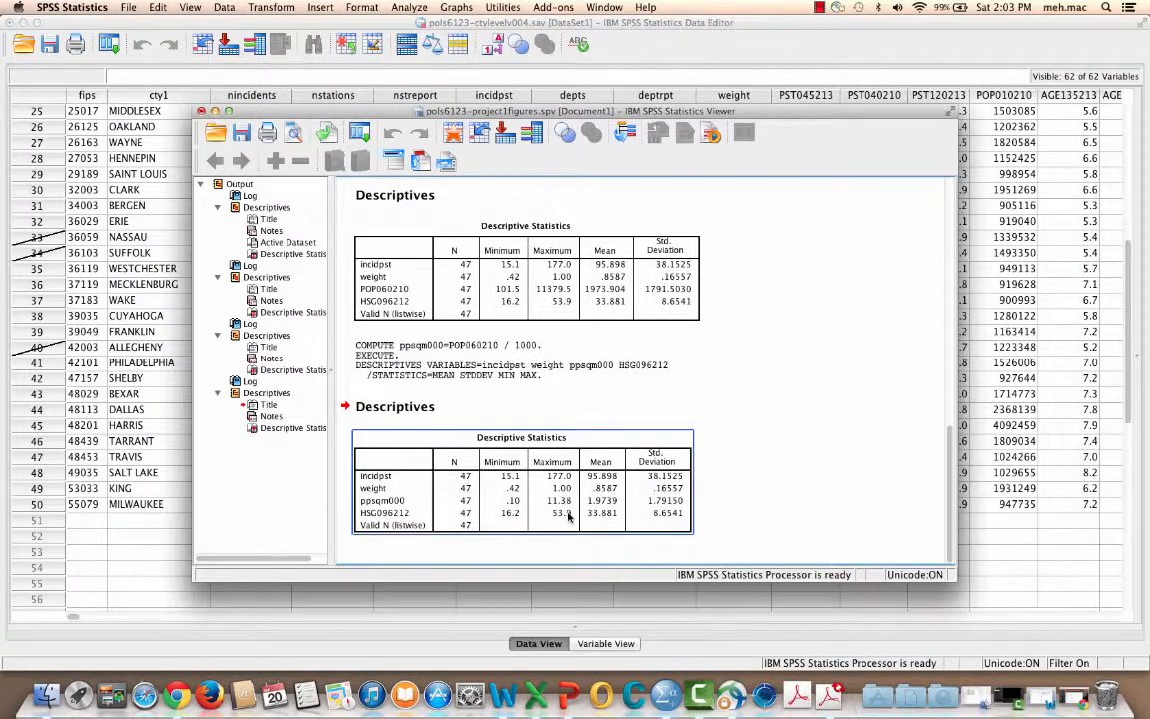
{"action": "left_click", "coordinate": [1046, 702]}
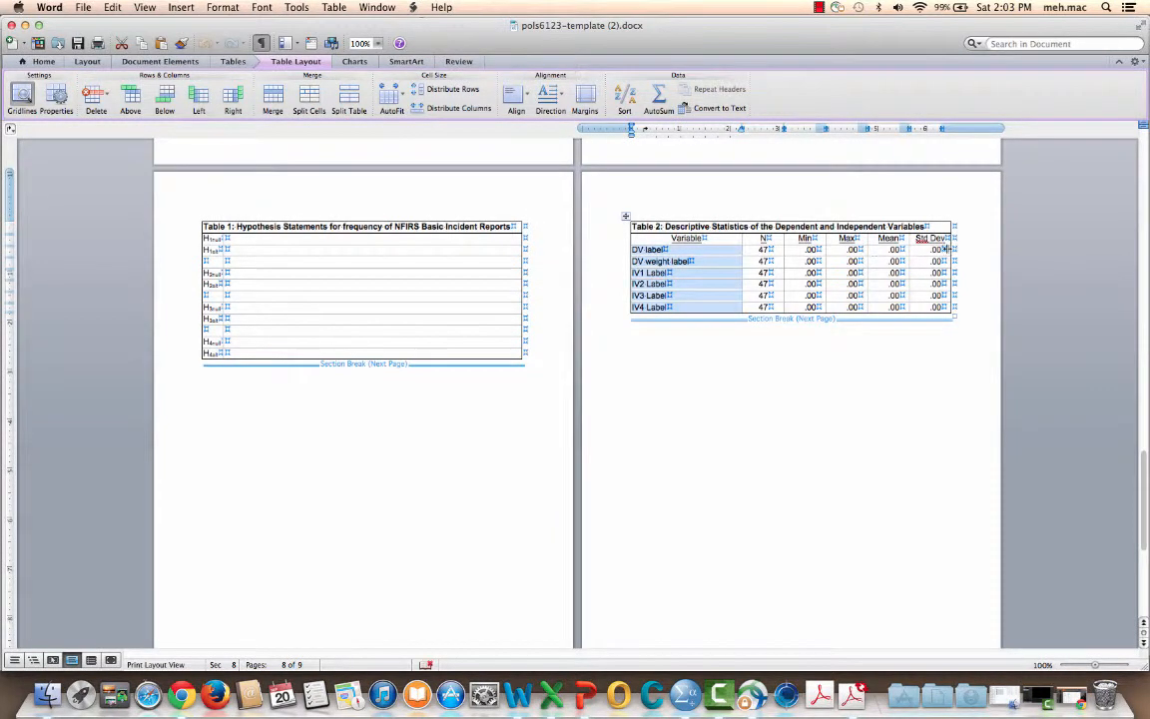
{"action": "left_click", "coordinate": [837, 7]}
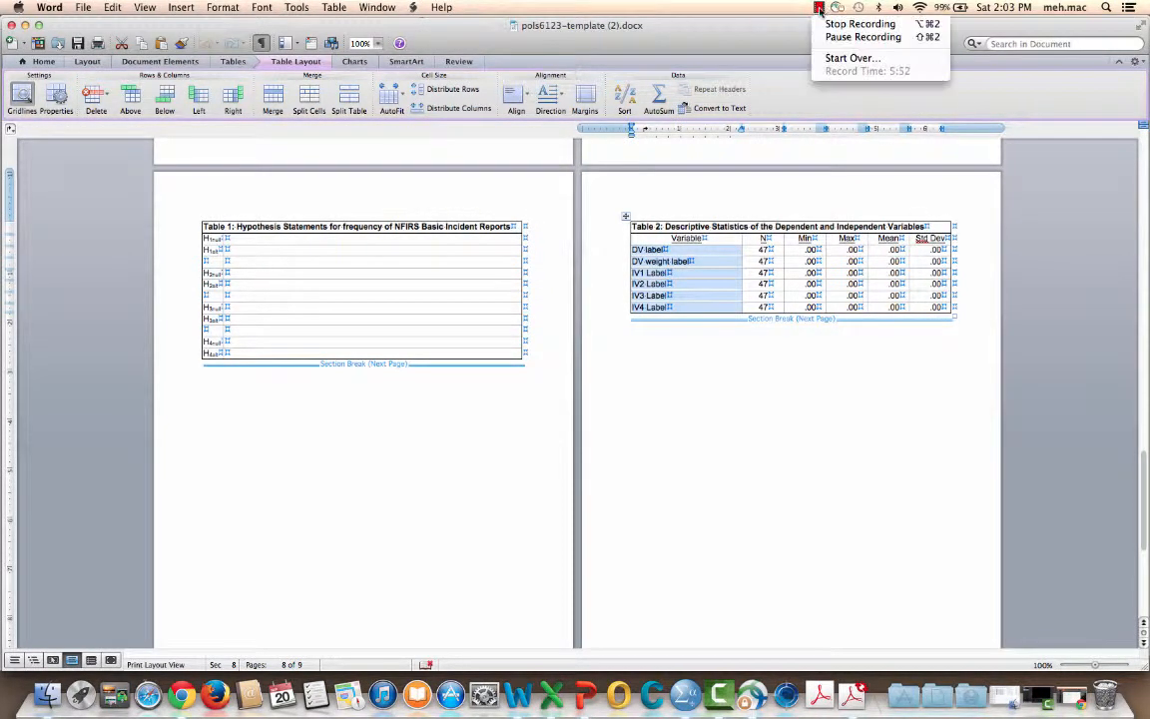
{"action": "left_click", "coordinate": [809, 23]}
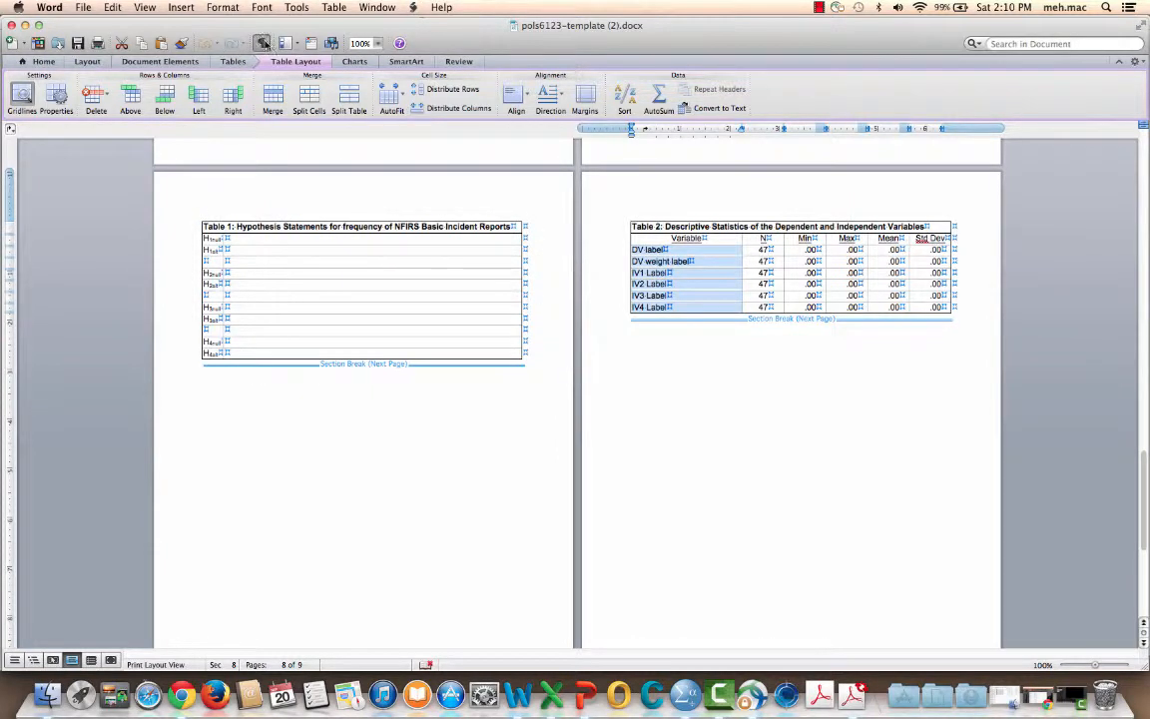
- Hide and show again the nonprinting characters, and do the same with the table gridlines in the template
{"action": "left_click", "coordinate": [261, 43]}
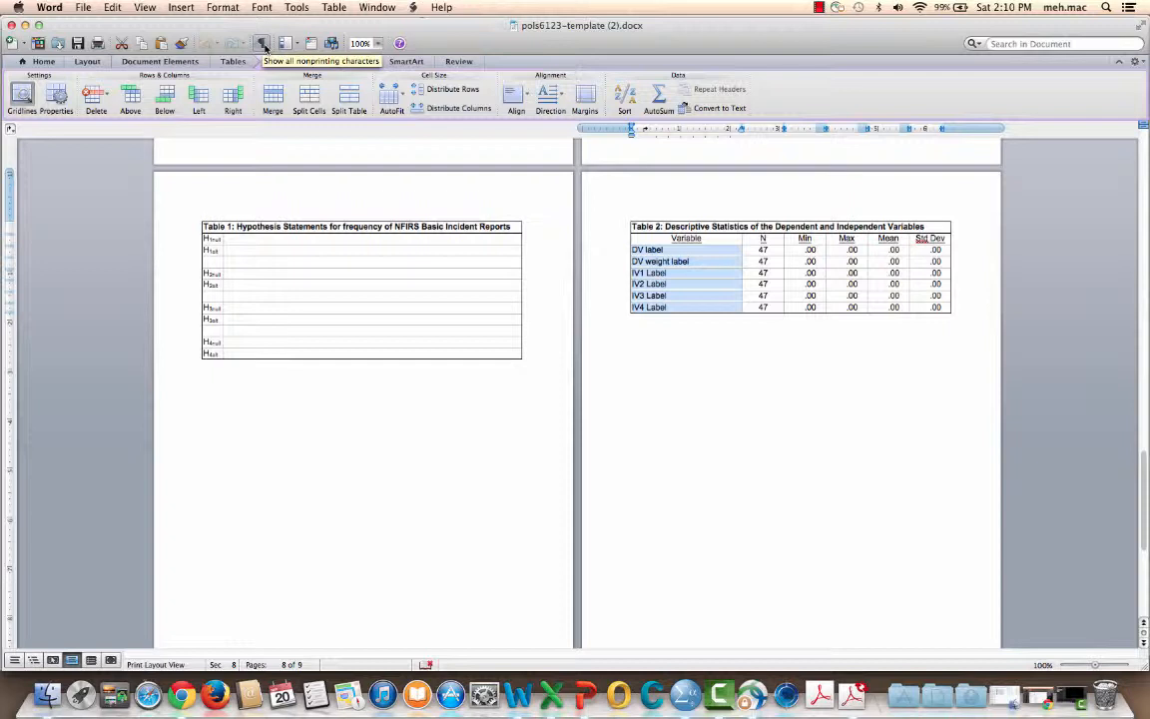
{"action": "left_click", "coordinate": [262, 43]}
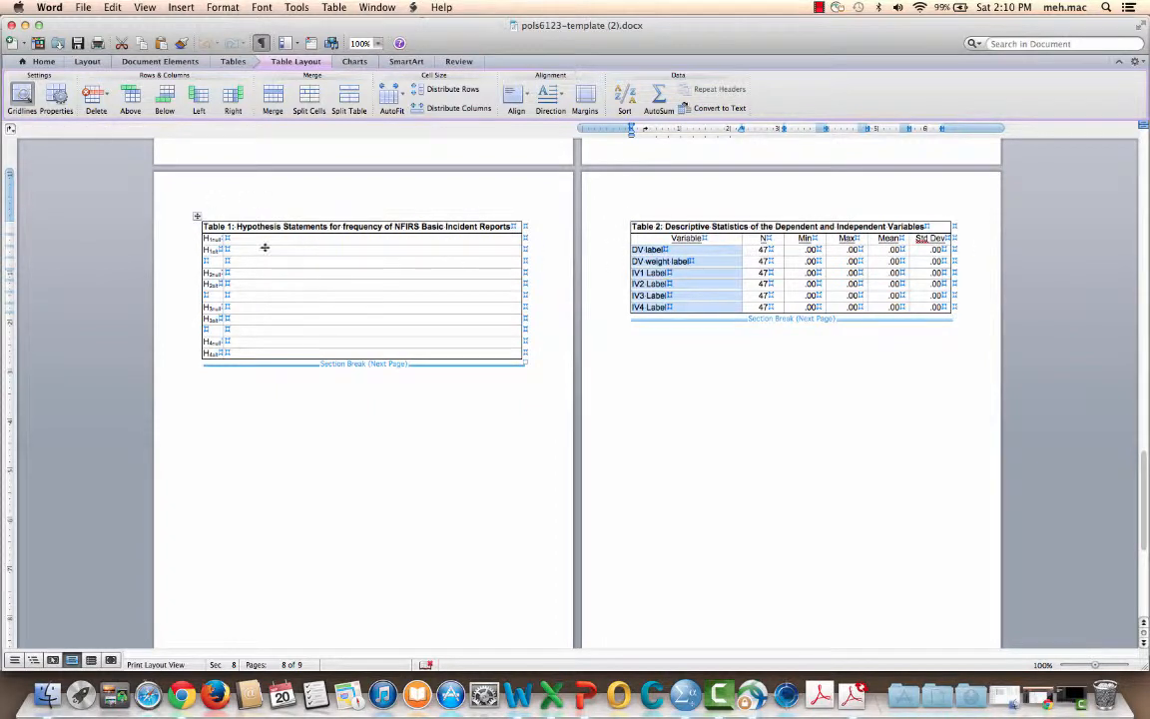
{"action": "left_click", "coordinate": [25, 95]}
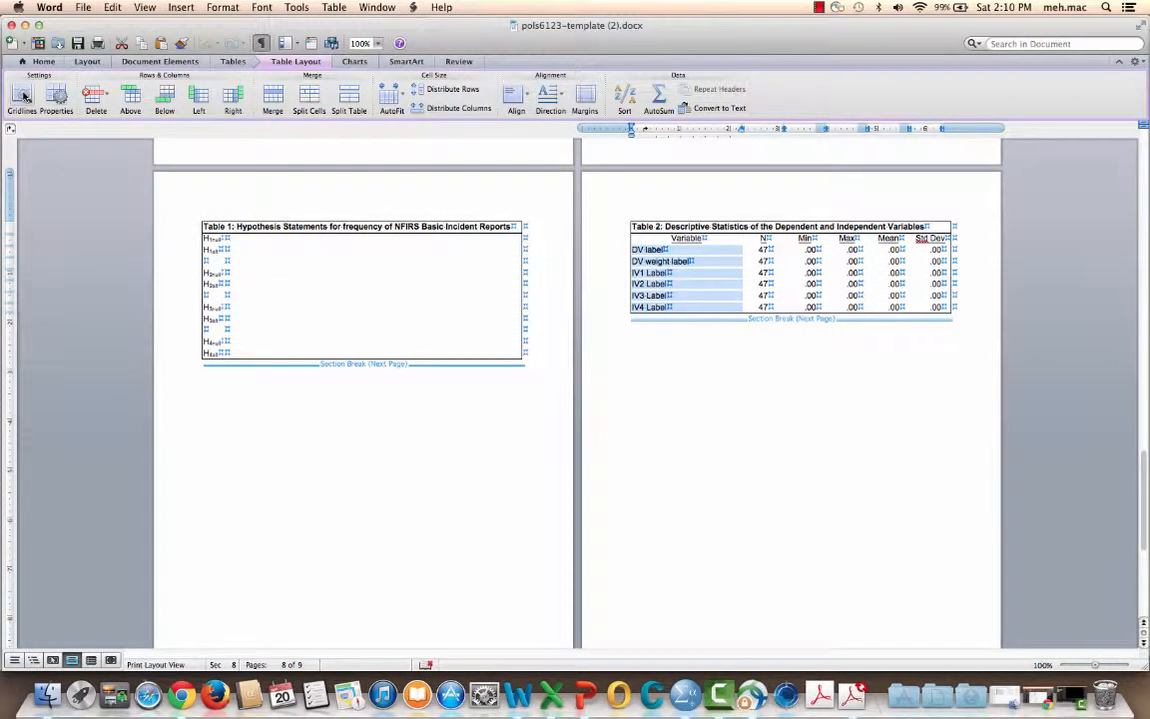
{"action": "left_click", "coordinate": [25, 95]}
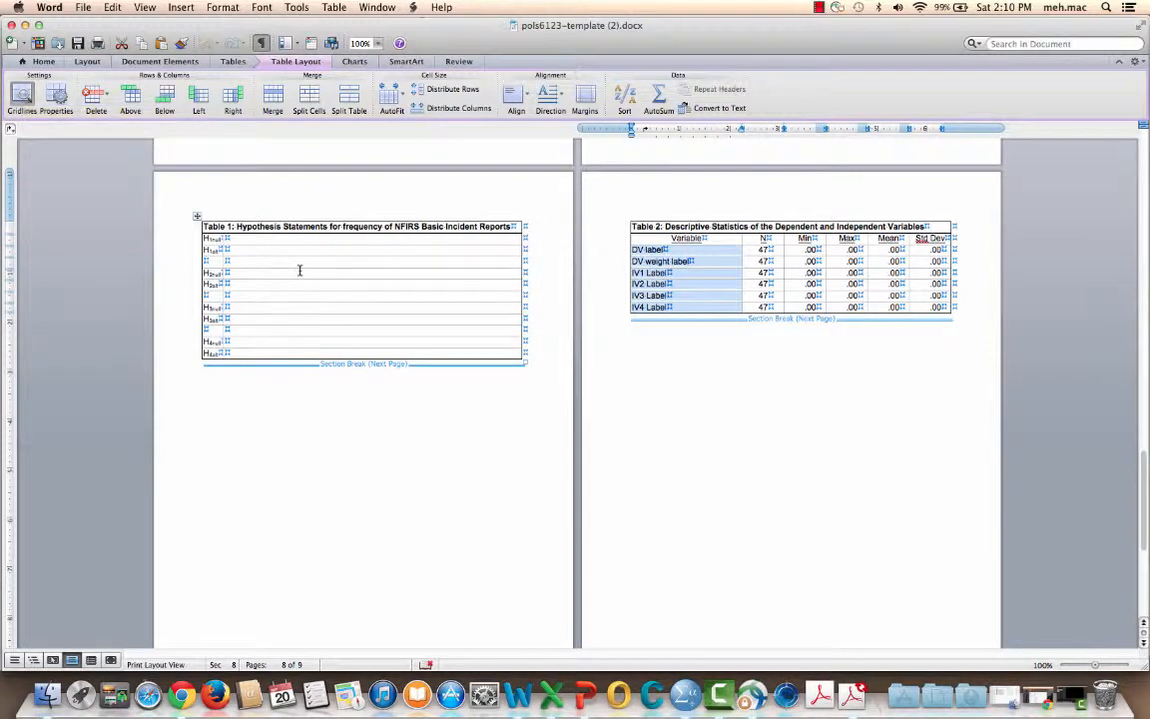